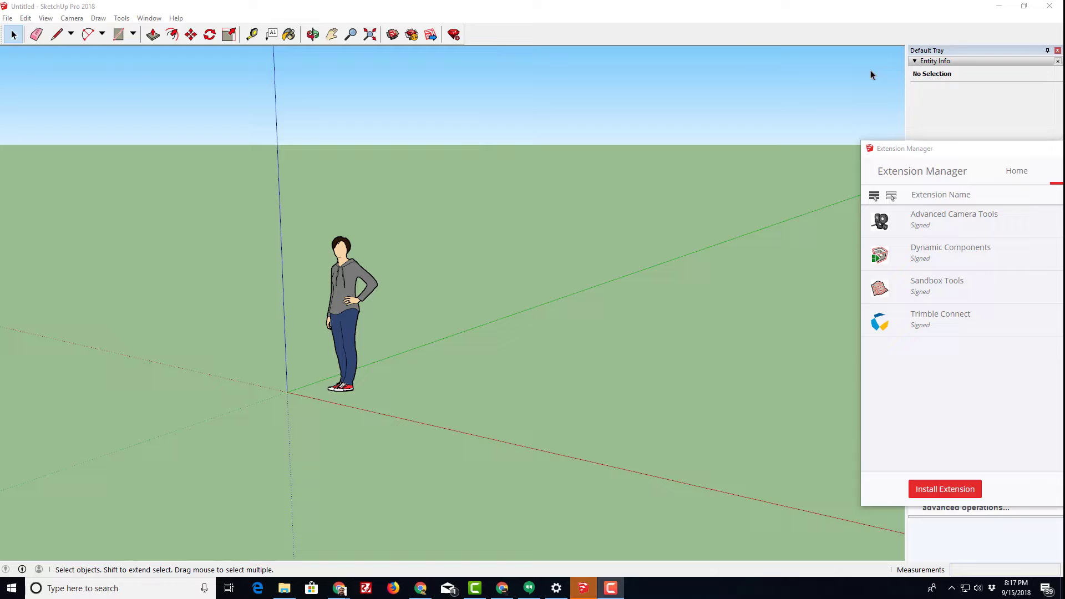
- Move the Extension Manager to the centre, sign in with Google using the account e-mail, and update Trimble Connect
left_click_drag(934, 144, 322, 142)
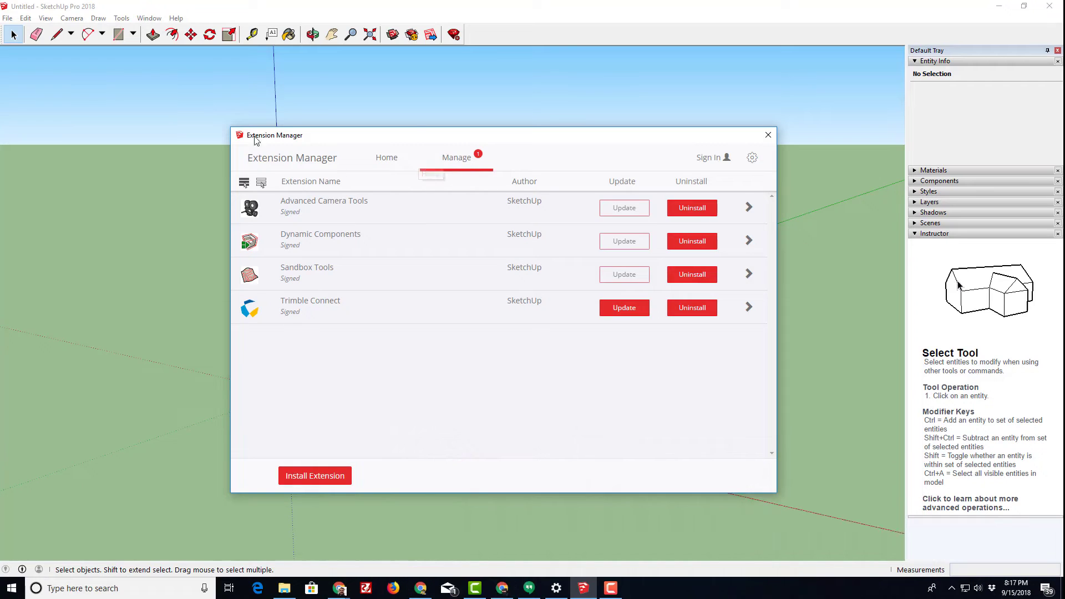
left_click(700, 158)
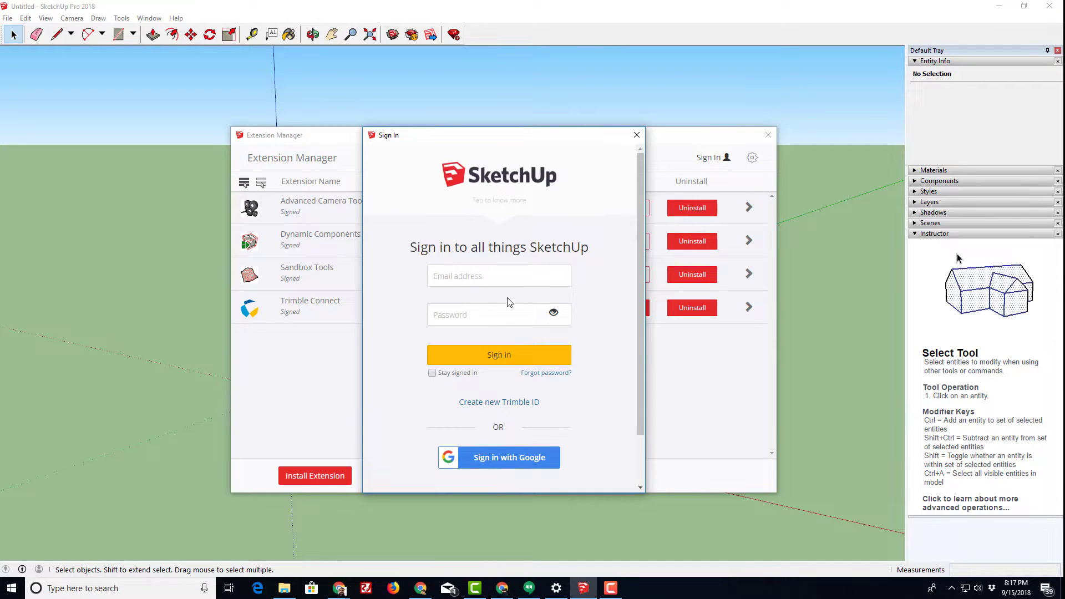
left_click(502, 459)
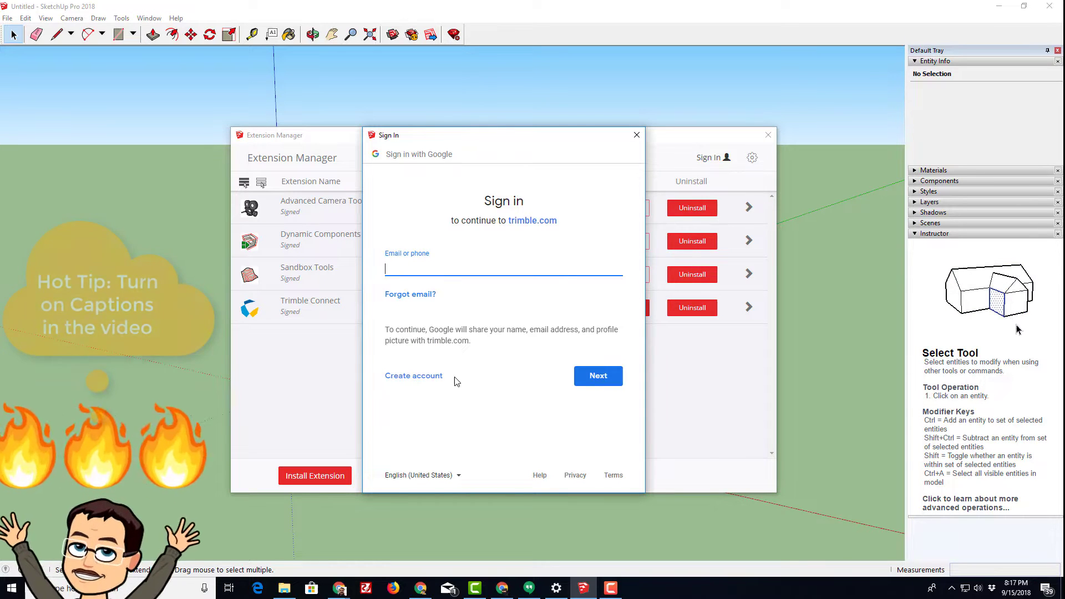
key("ctrl+v")
left_click(599, 376)
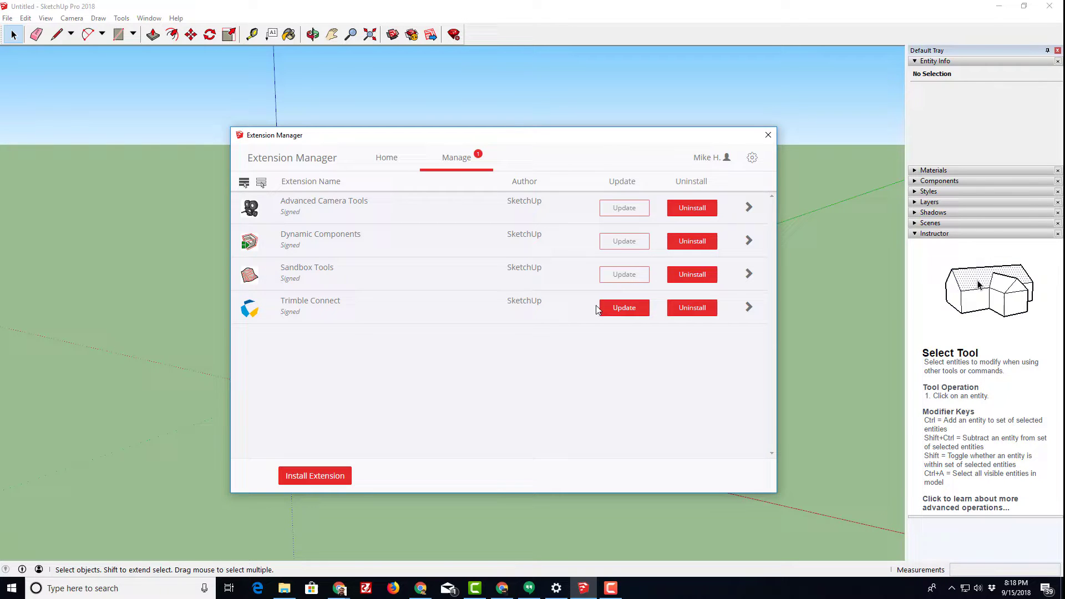
left_click(612, 314)
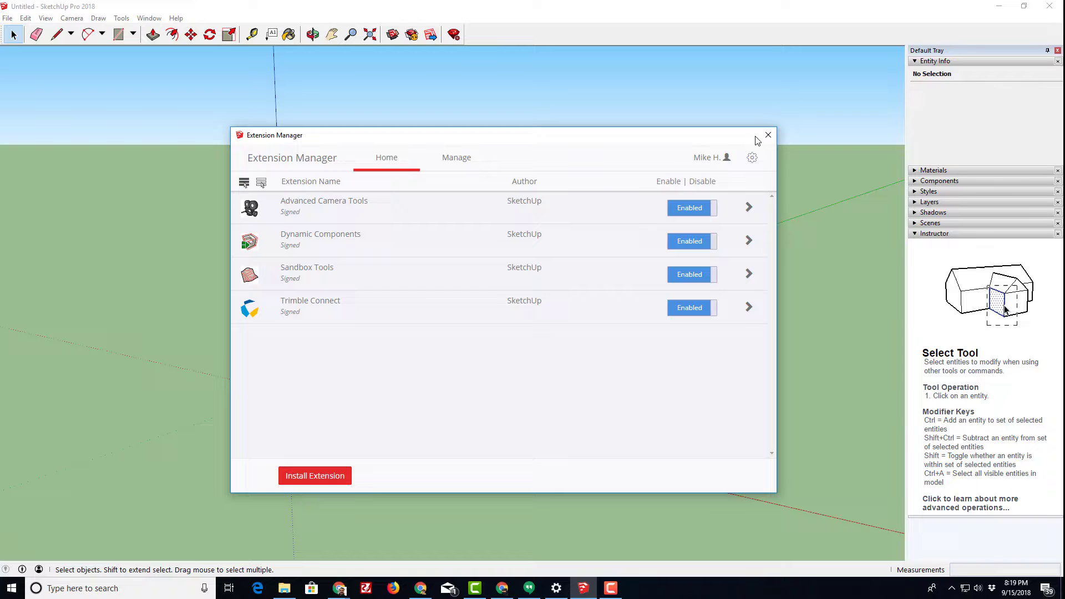
- Make Simple Template - Feet and Inches the default template in Preferences, then delete the Stacy figure
left_click(770, 136)
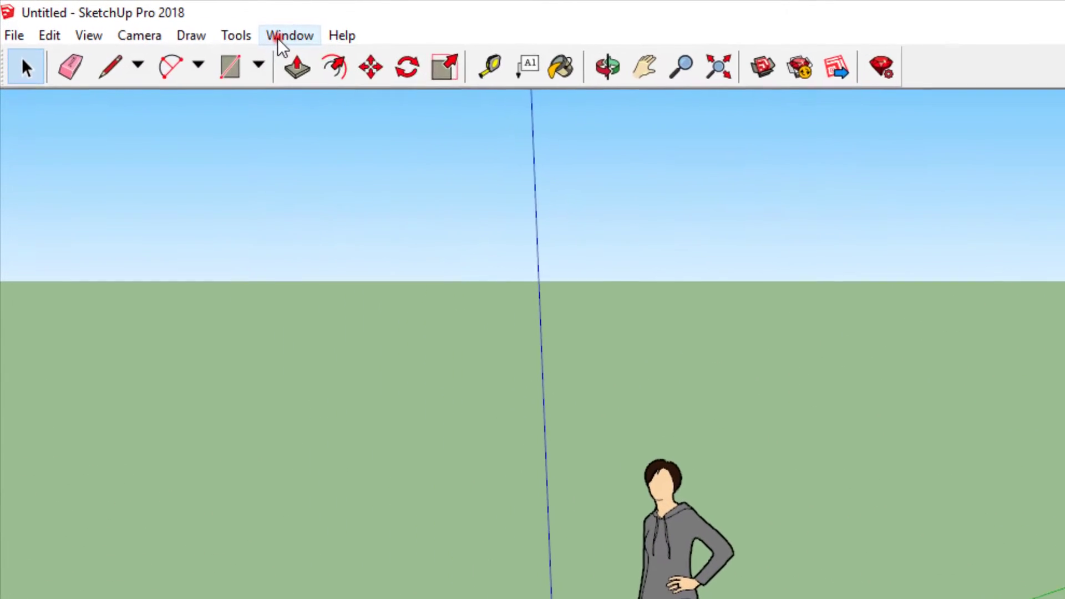
left_click(203, 25)
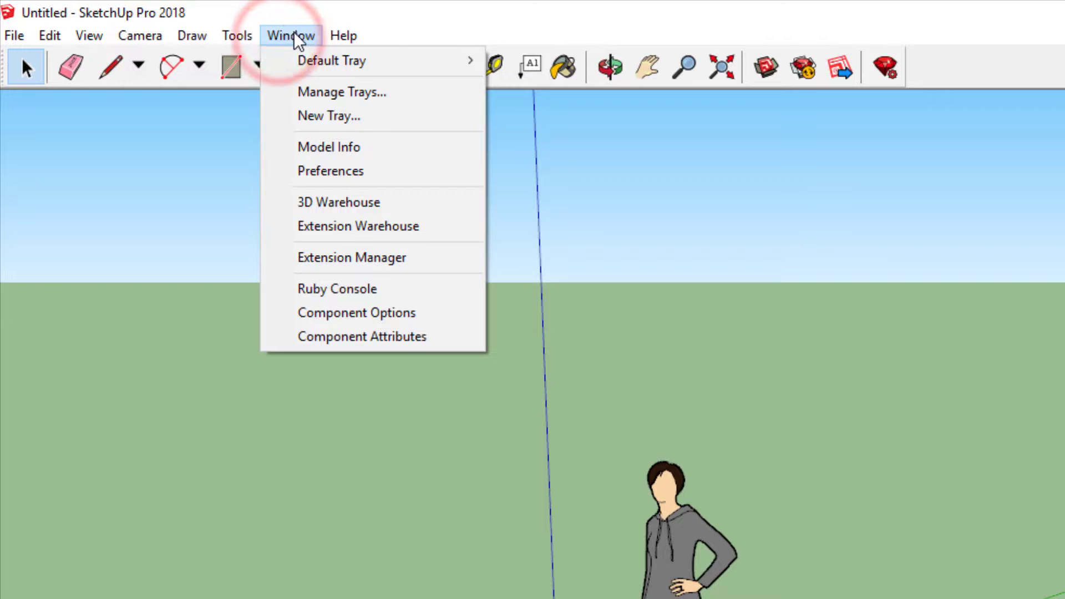
left_click(344, 173)
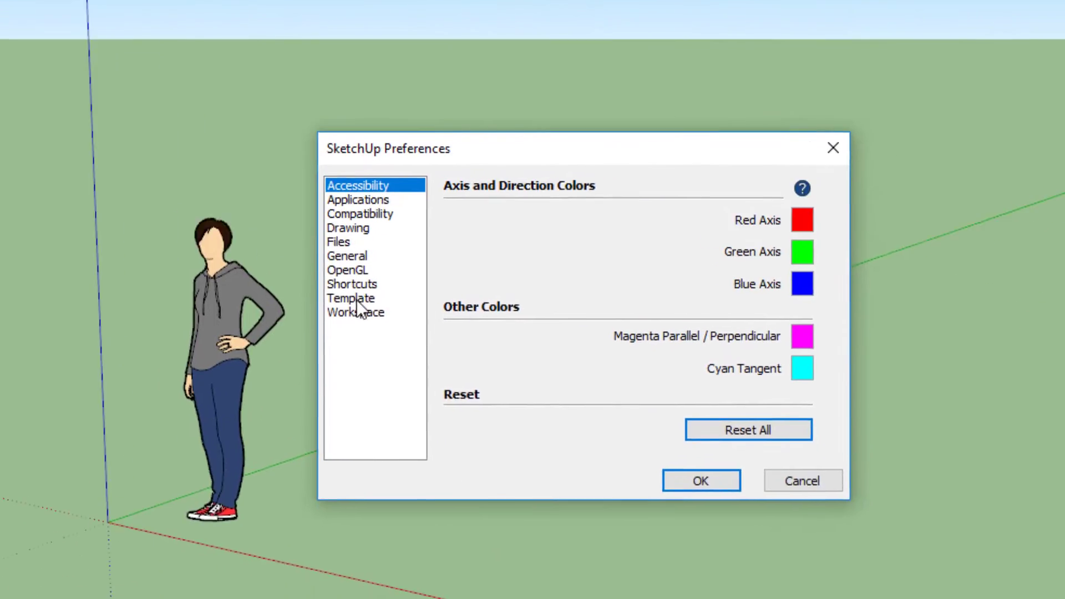
left_click(804, 539)
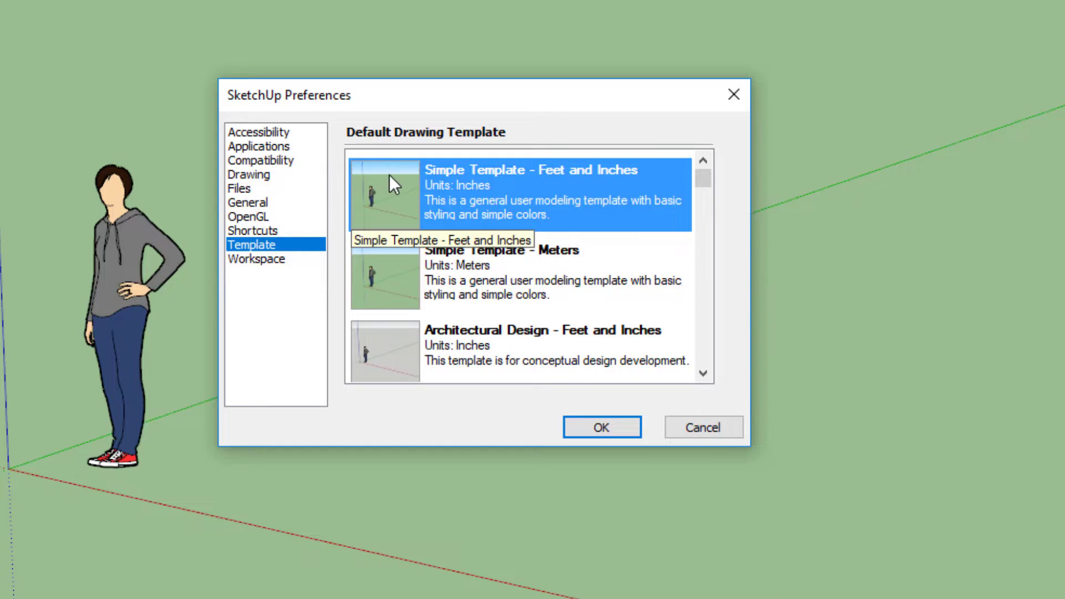
left_click(602, 432)
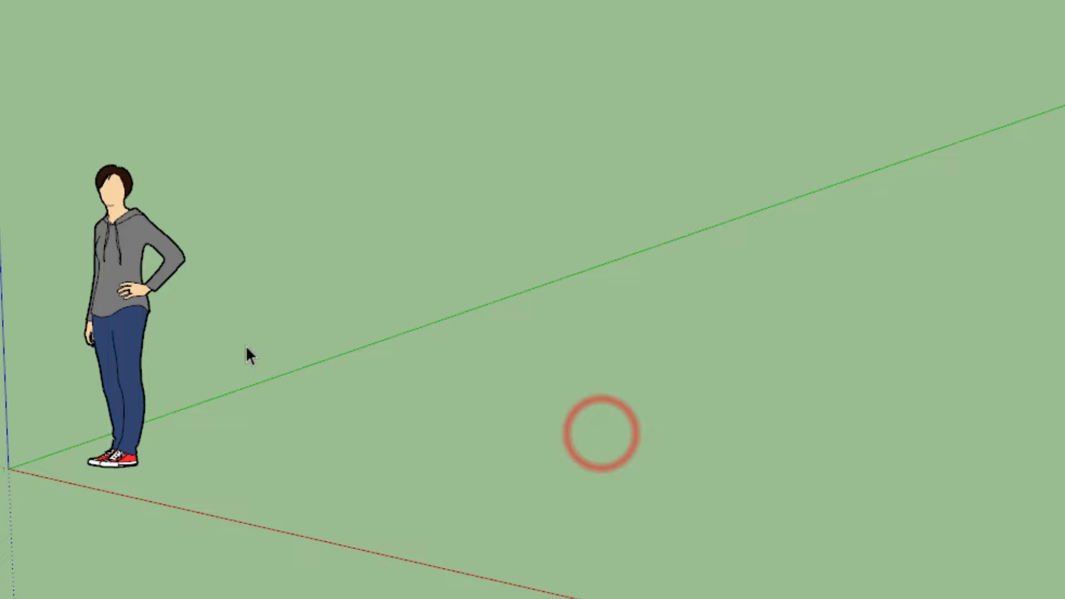
left_click(122, 272)
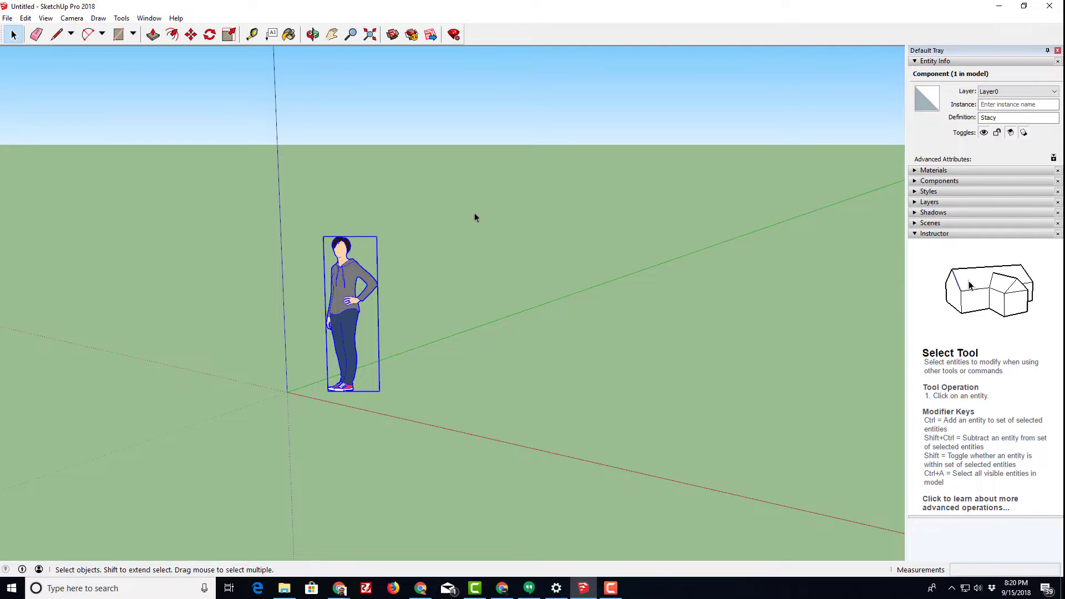
key("Delete")
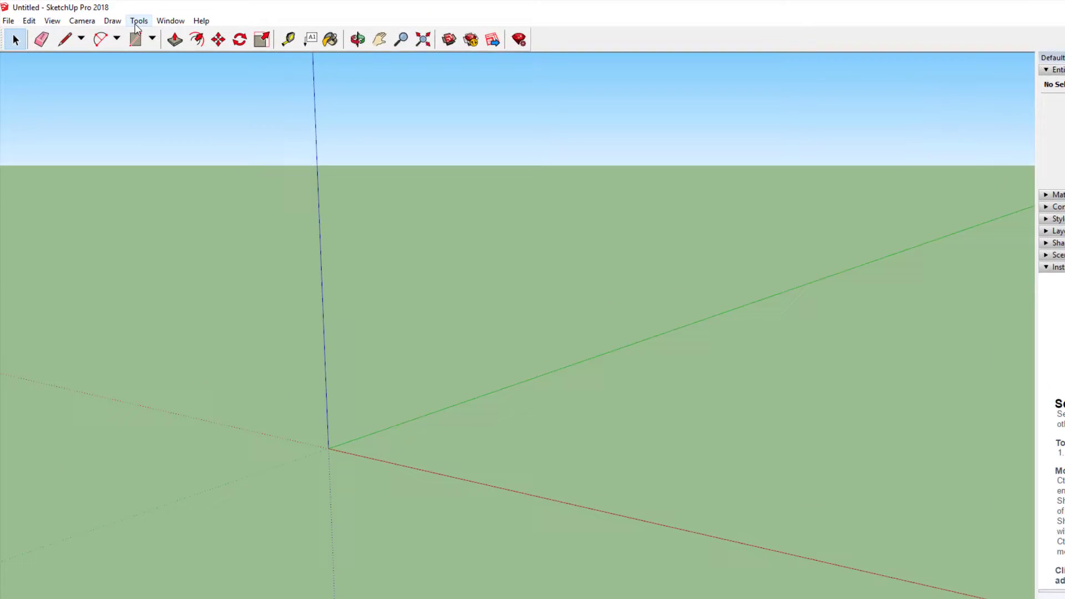
- Open the Extension Warehouse, bring its window into view and accept the cookie policy
left_click(171, 20)
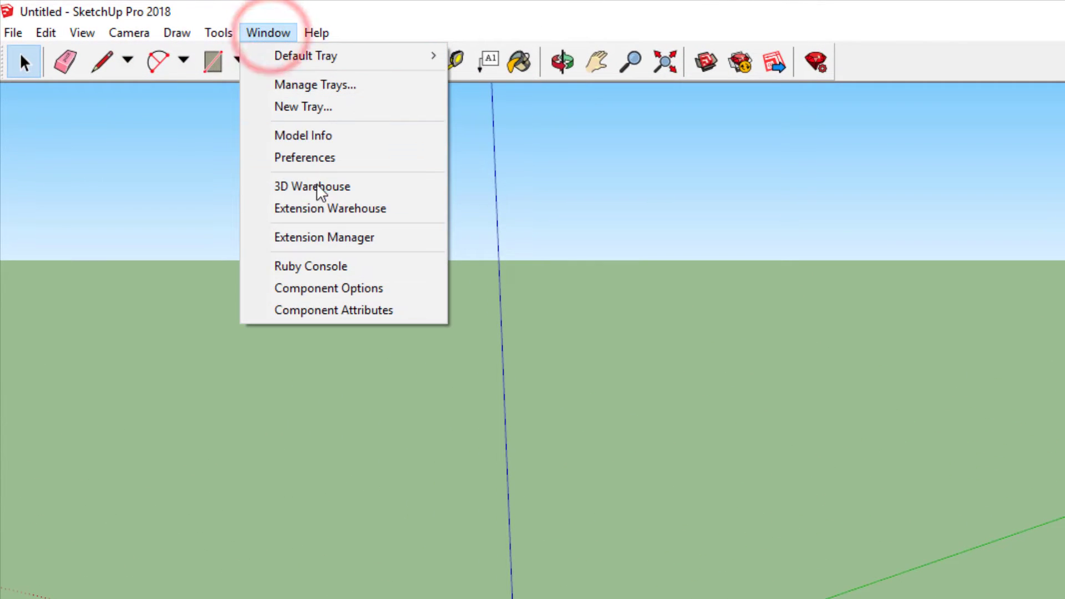
left_click(334, 213)
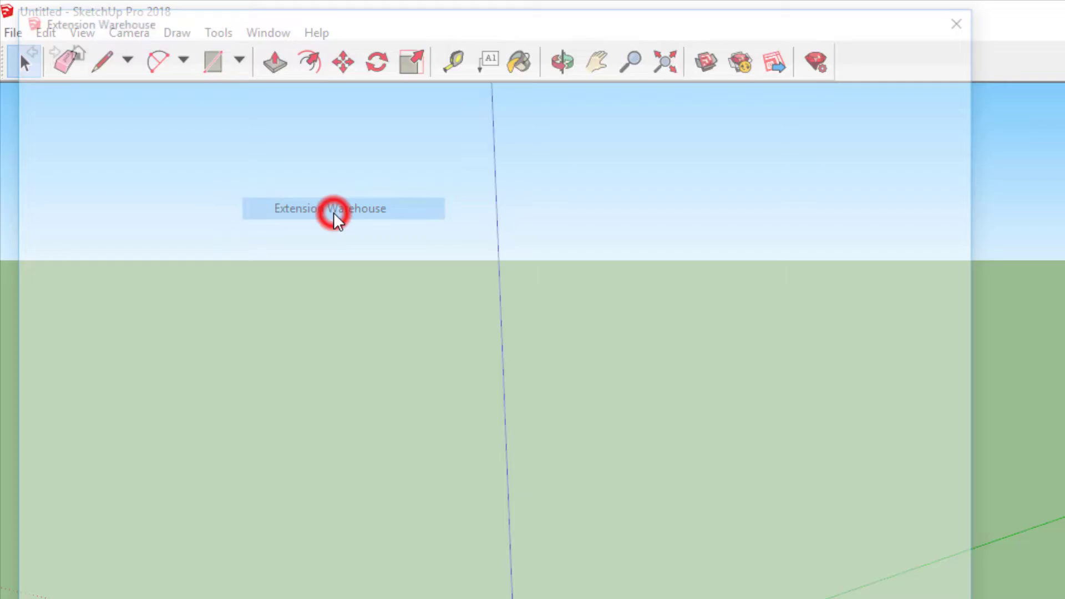
left_click_drag(527, 27, 820, 188)
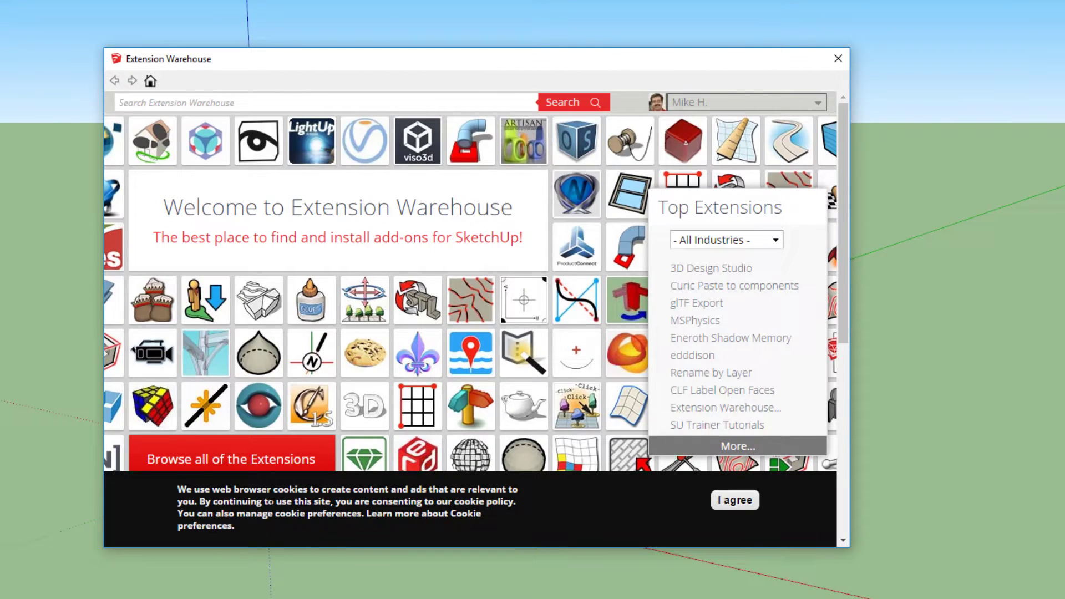
left_click(734, 500)
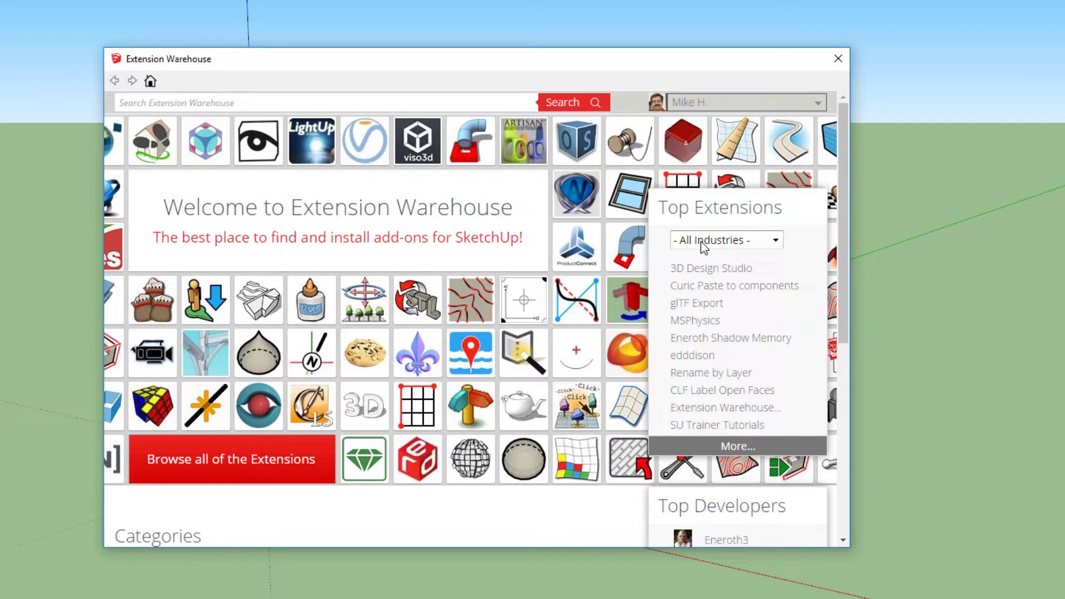
- Install TT_Lib² and then Solid Inspector² from the warehouse, confirming each installation
left_click(179, 102)
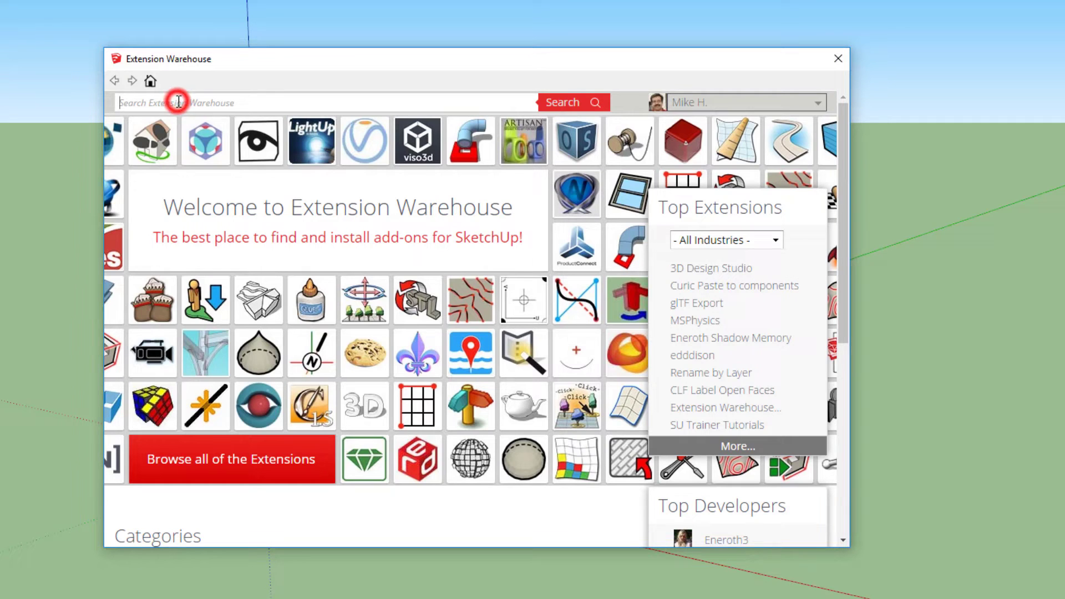
type("ttlib")
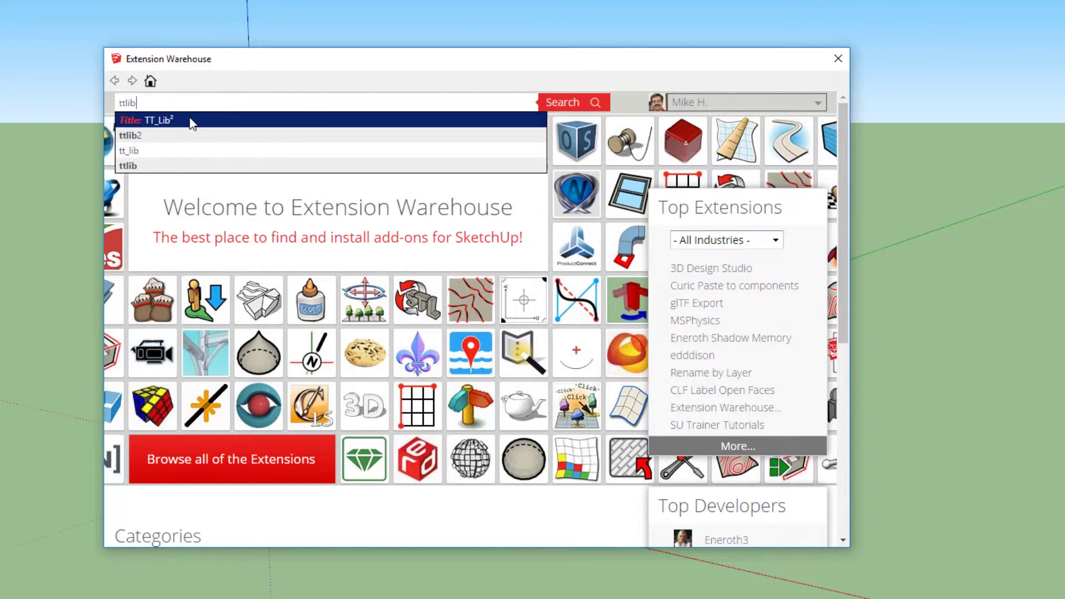
left_click(182, 119)
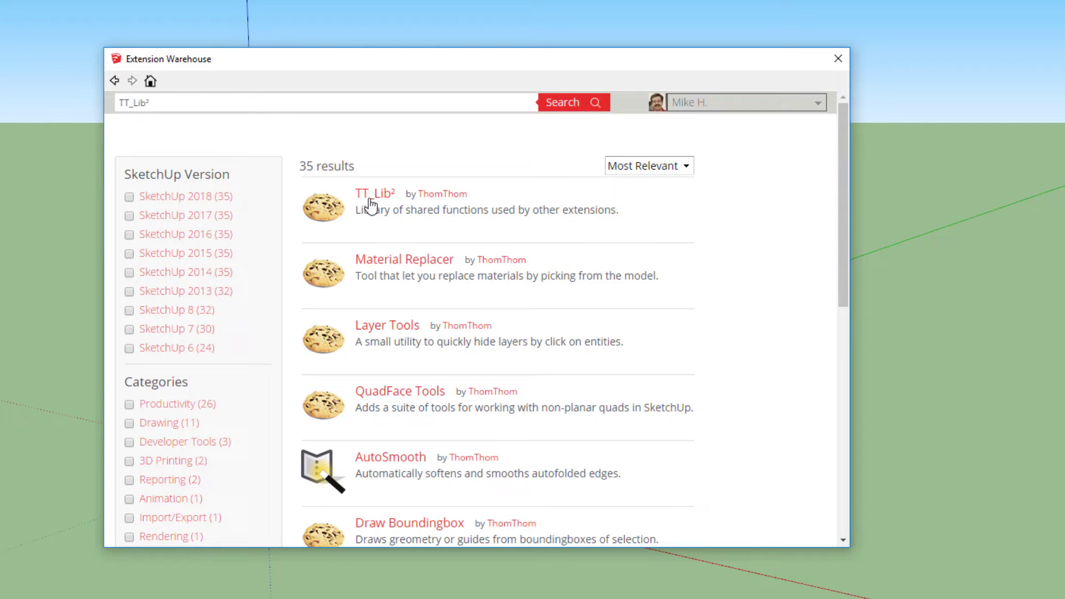
left_click(376, 194)
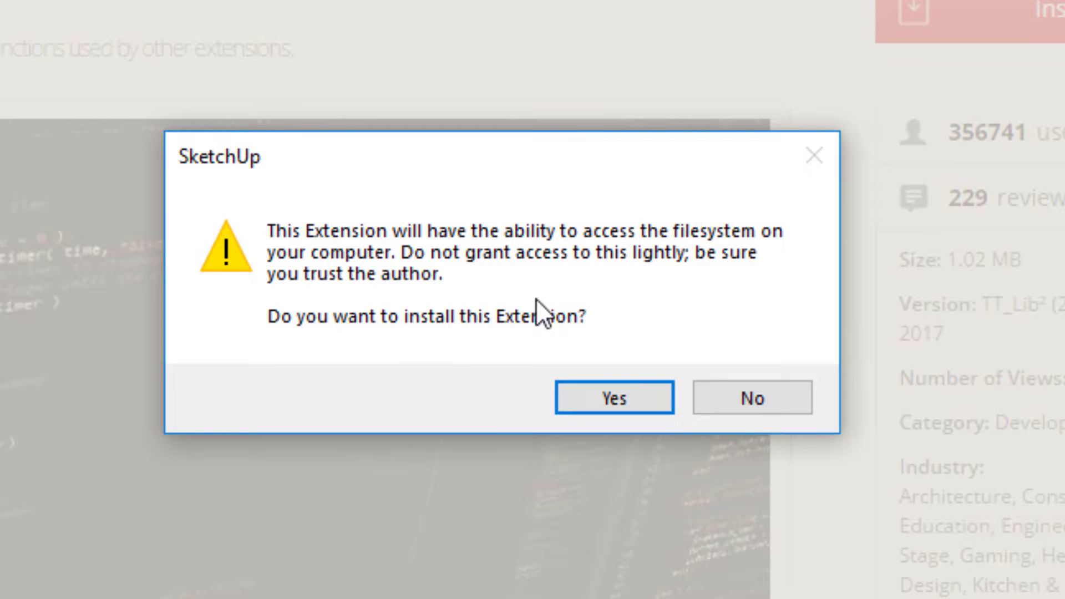
left_click(604, 398)
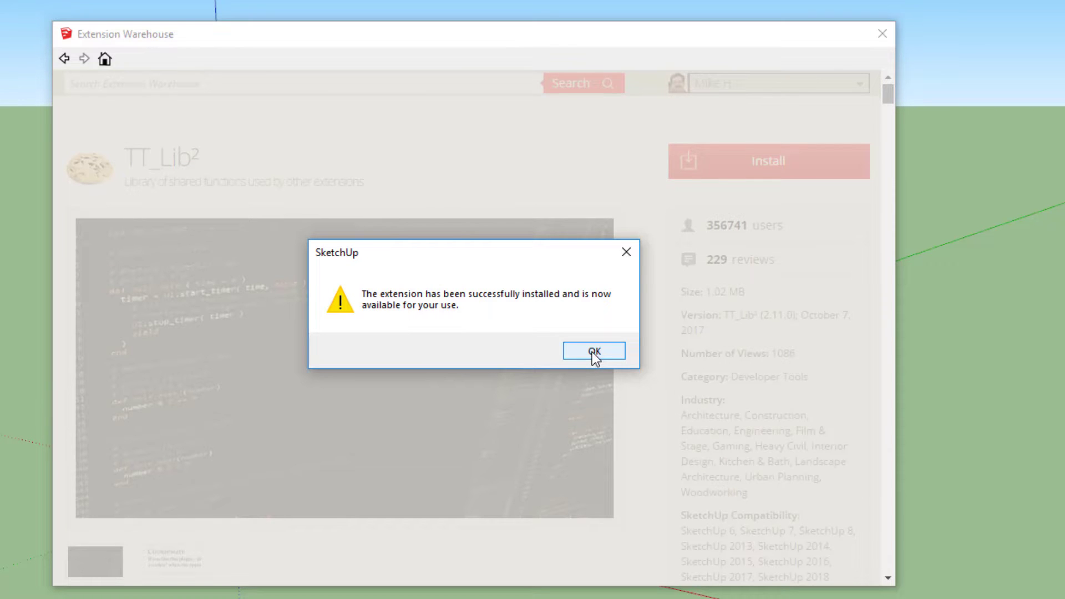
left_click(592, 352)
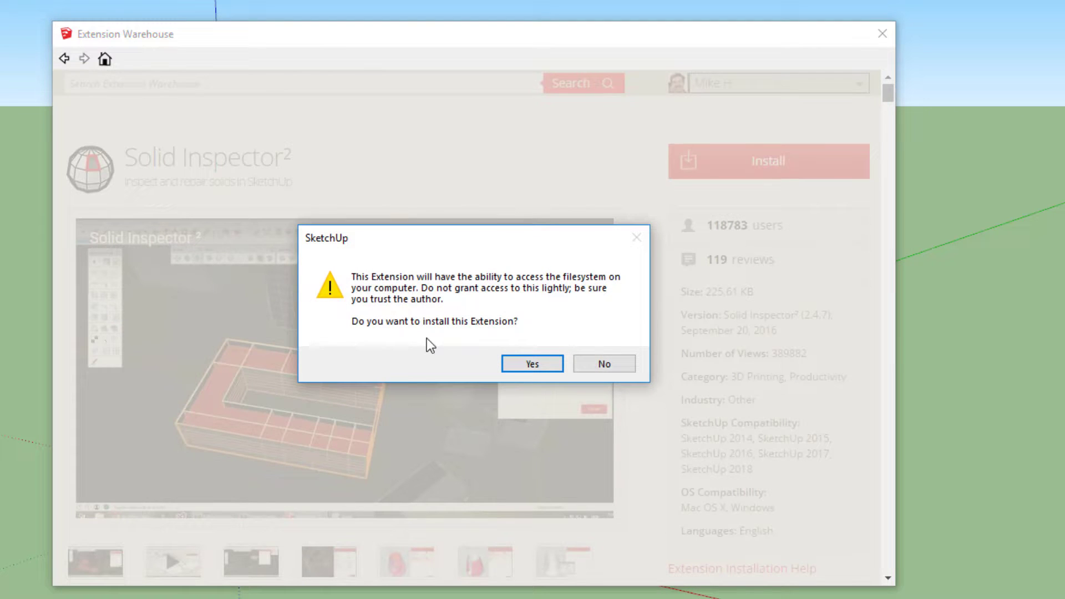
left_click(521, 367)
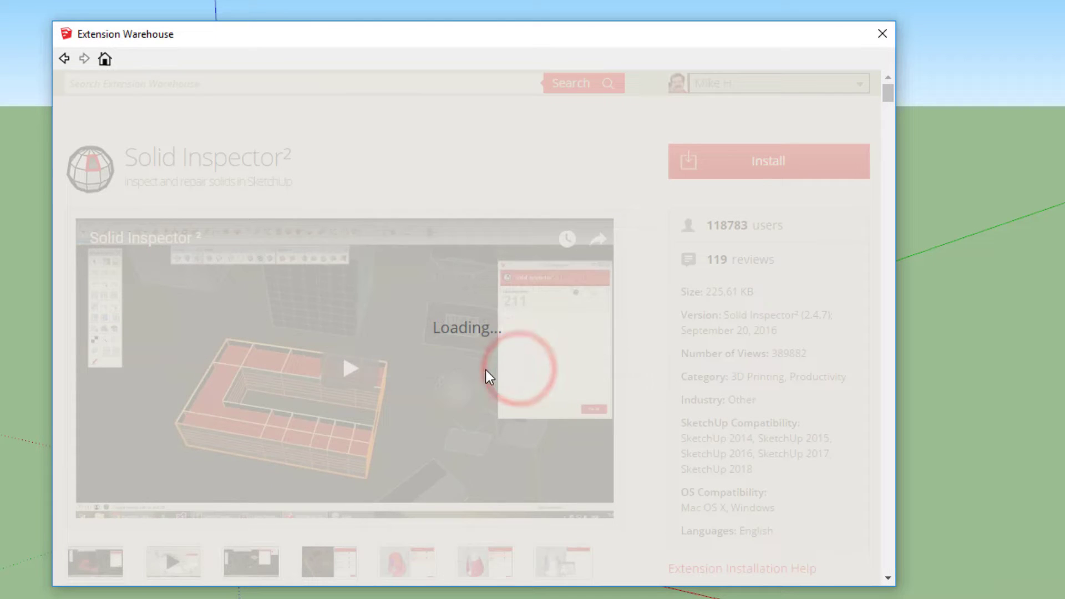
left_click(586, 351)
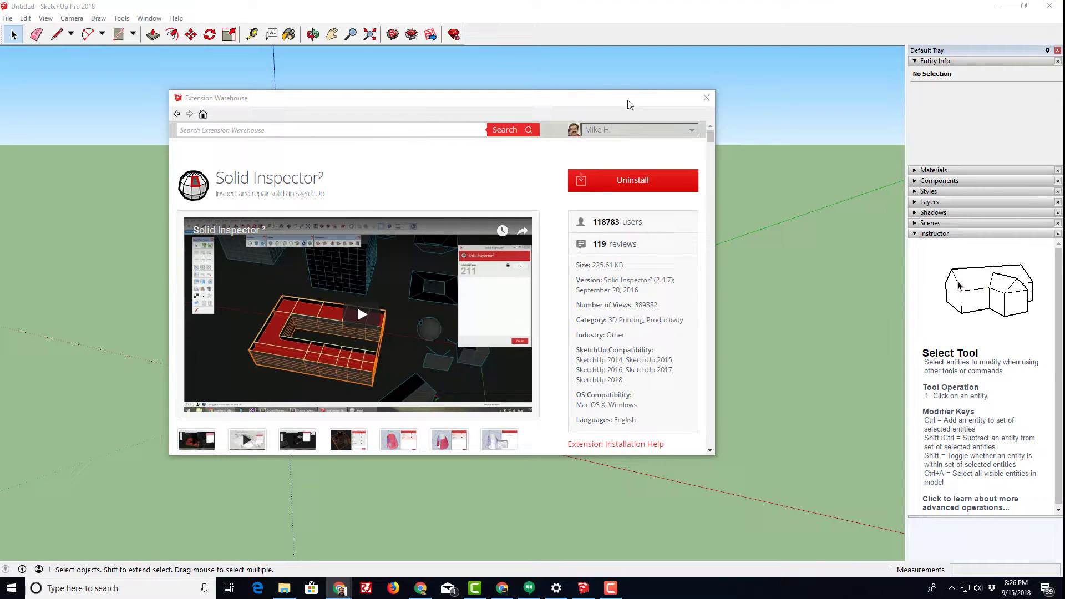
- Close the Extension Warehouse and dock the Solid Inspector² toolbar in line with the others
left_click(706, 98)
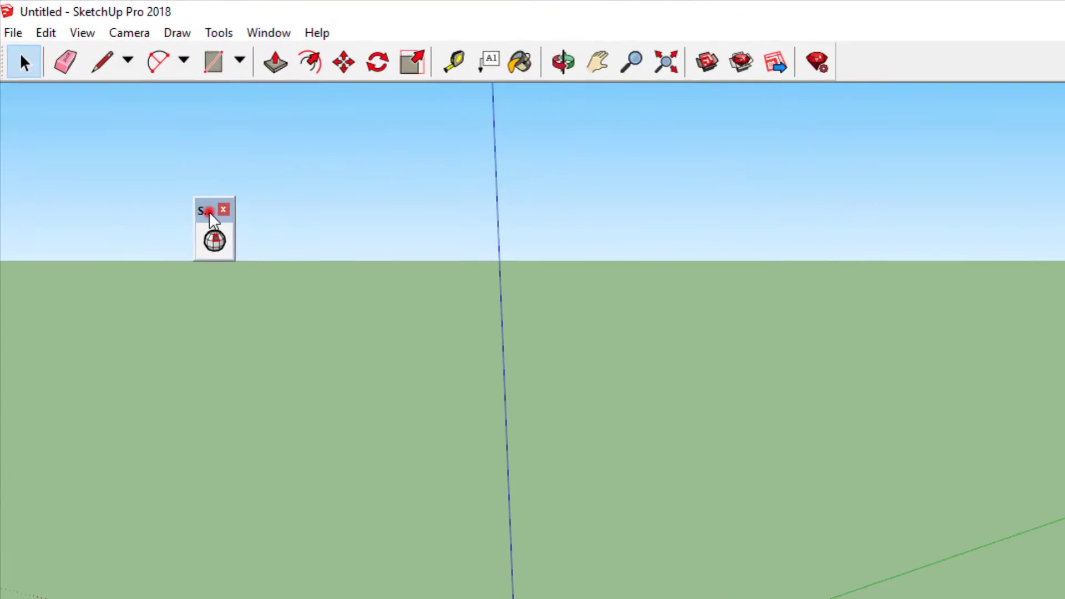
left_click_drag(123, 123, 511, 36)
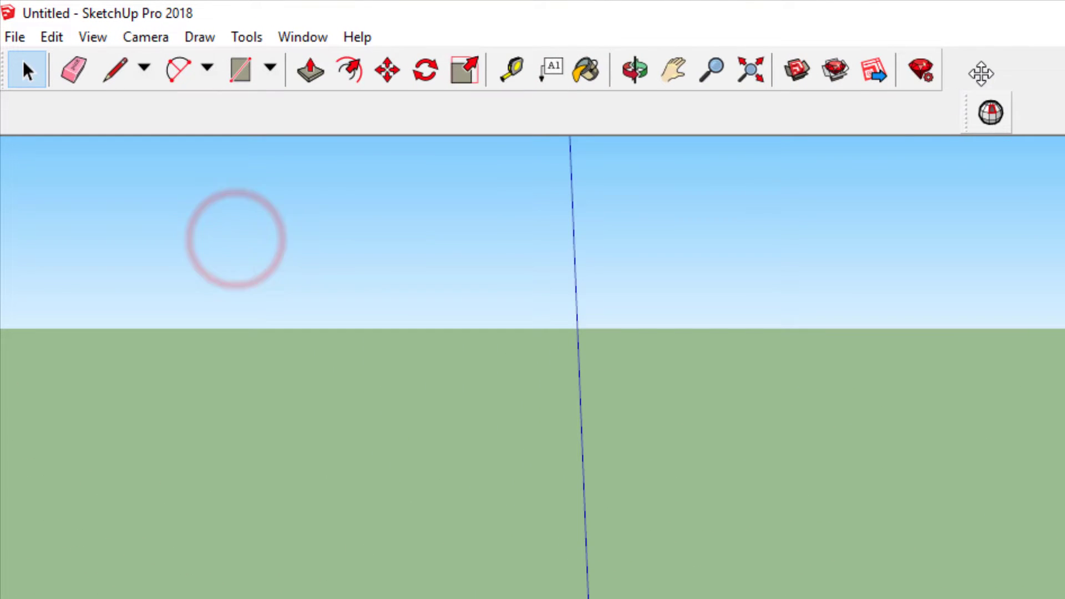
left_click_drag(980, 67, 980, 117)
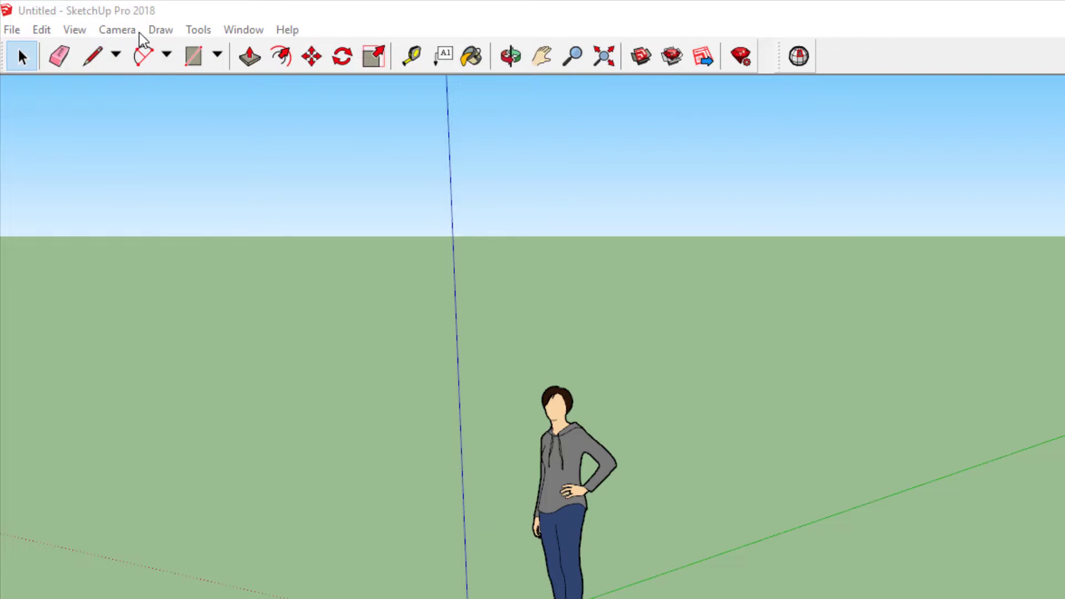
- Turn on the Large Tool Set, Location and Views toolbars
left_click(73, 30)
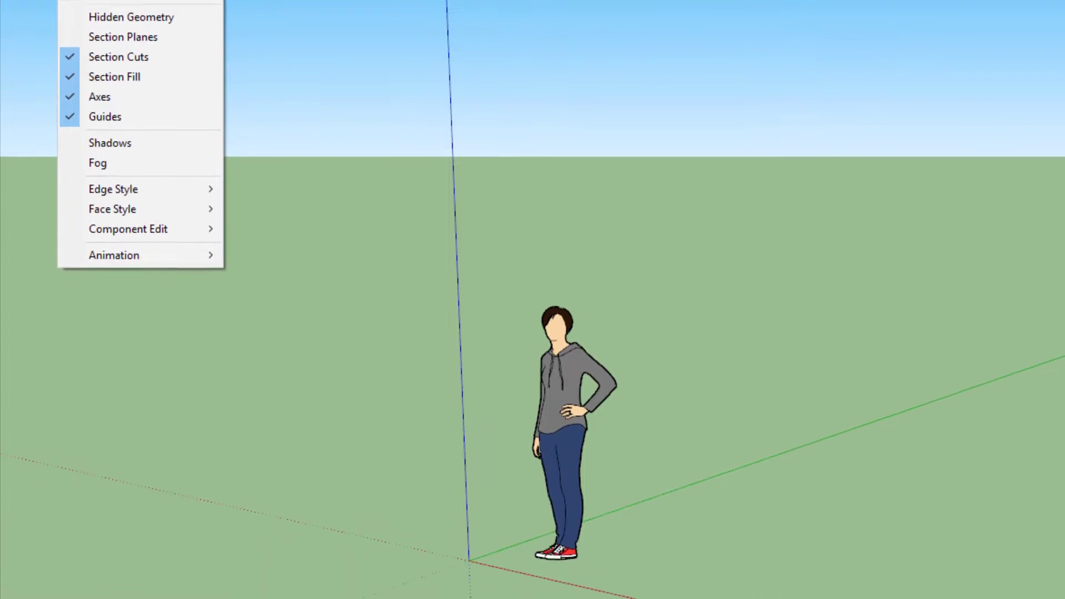
left_click(111, 1)
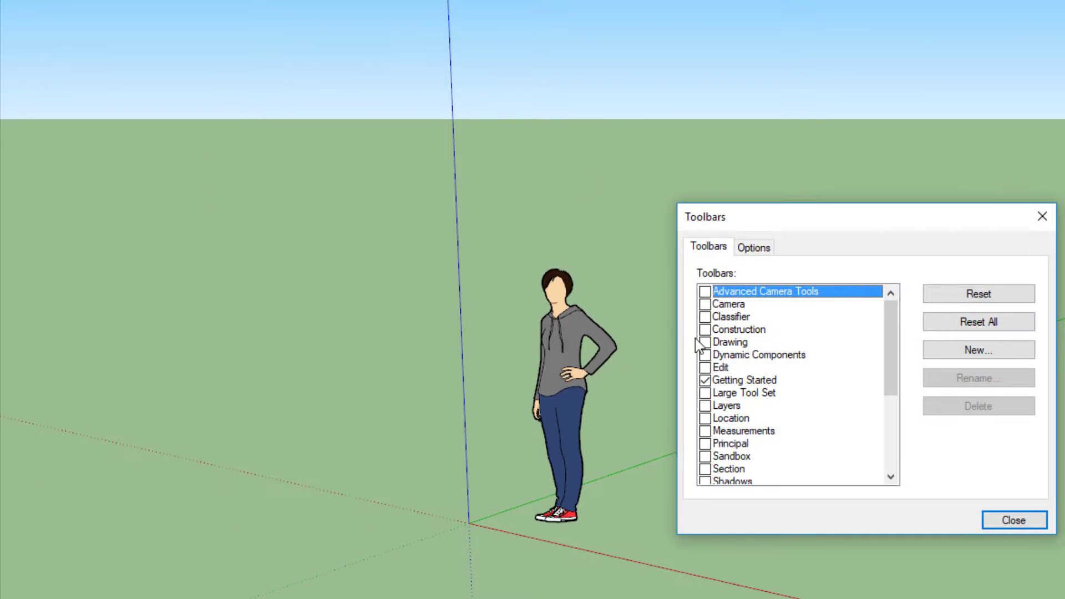
left_click(704, 393)
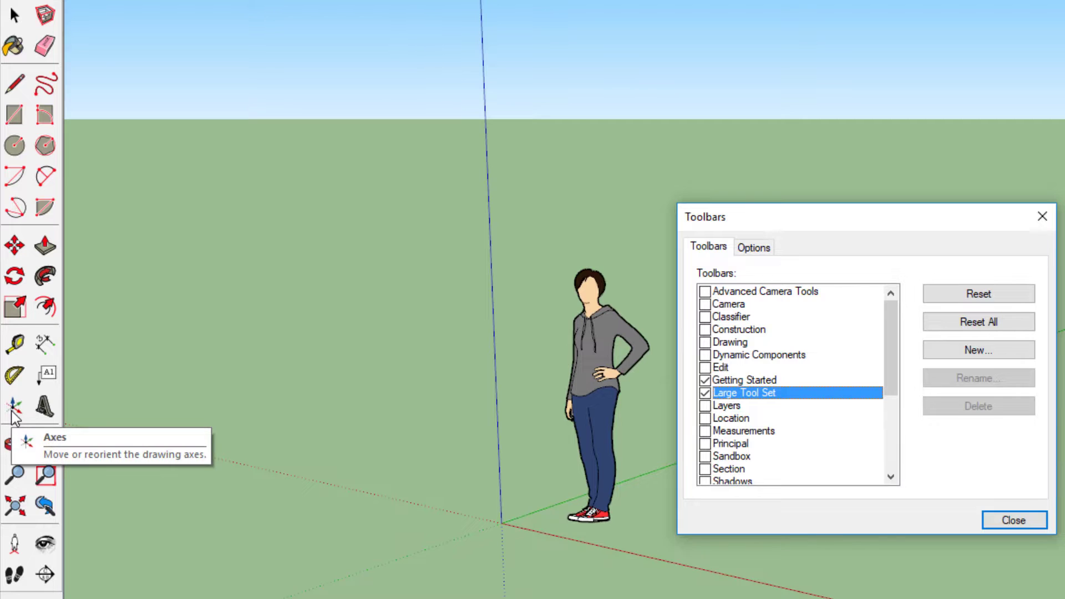
left_click(705, 419)
scroll(710, 429, "down", 2)
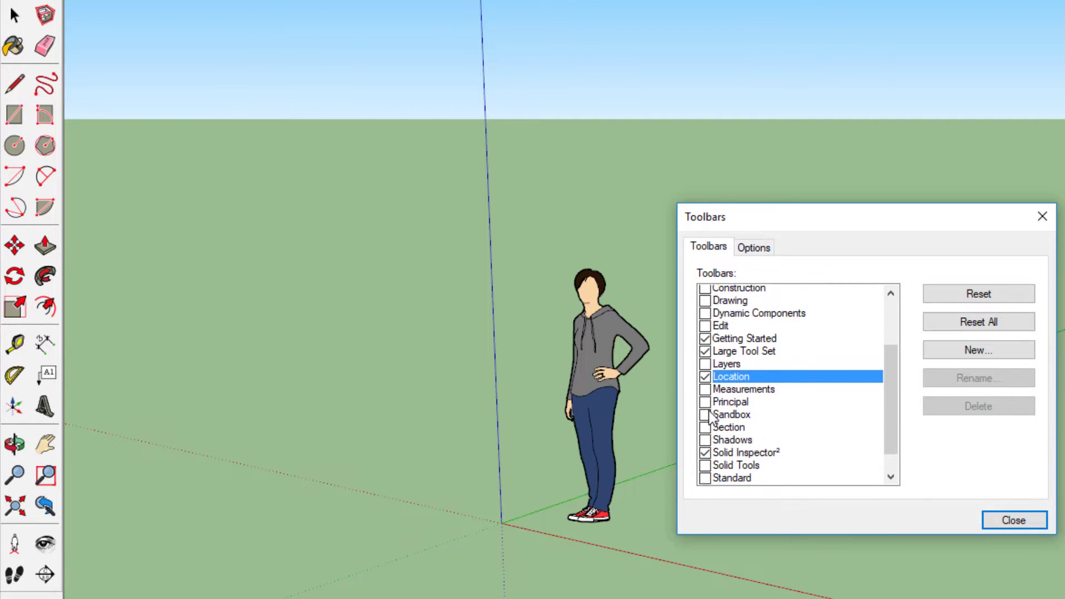
left_click(705, 480)
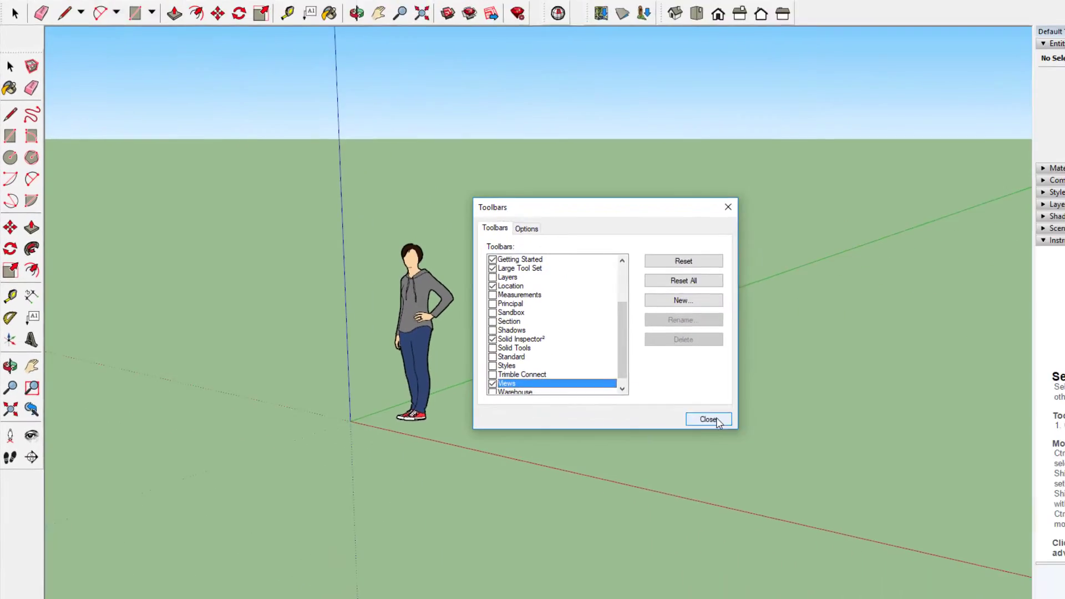
left_click(1005, 518)
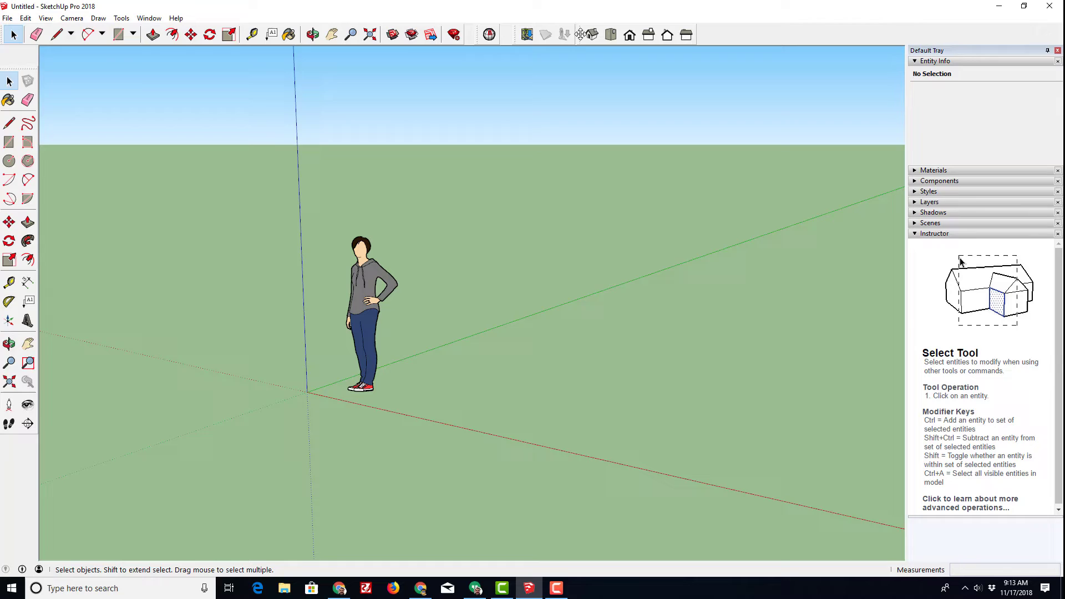
- Reposition the Views toolbar and delete the person figure
mouse_move(580, 26)
left_mouse_down()
mouse_move(577, 53)
mouse_move(581, 25)
left_mouse_up()
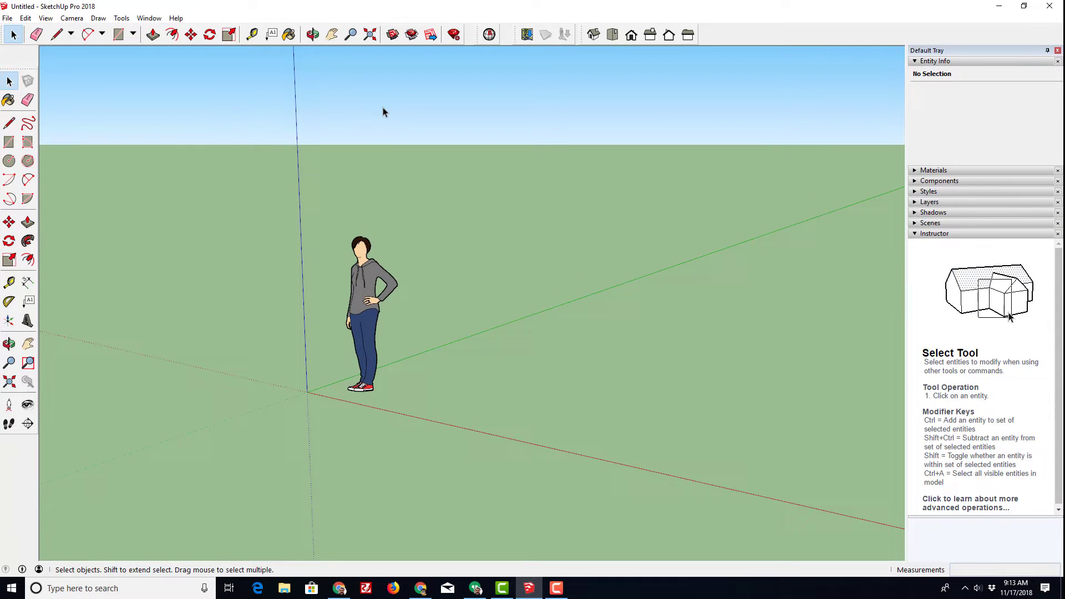
left_click(375, 316)
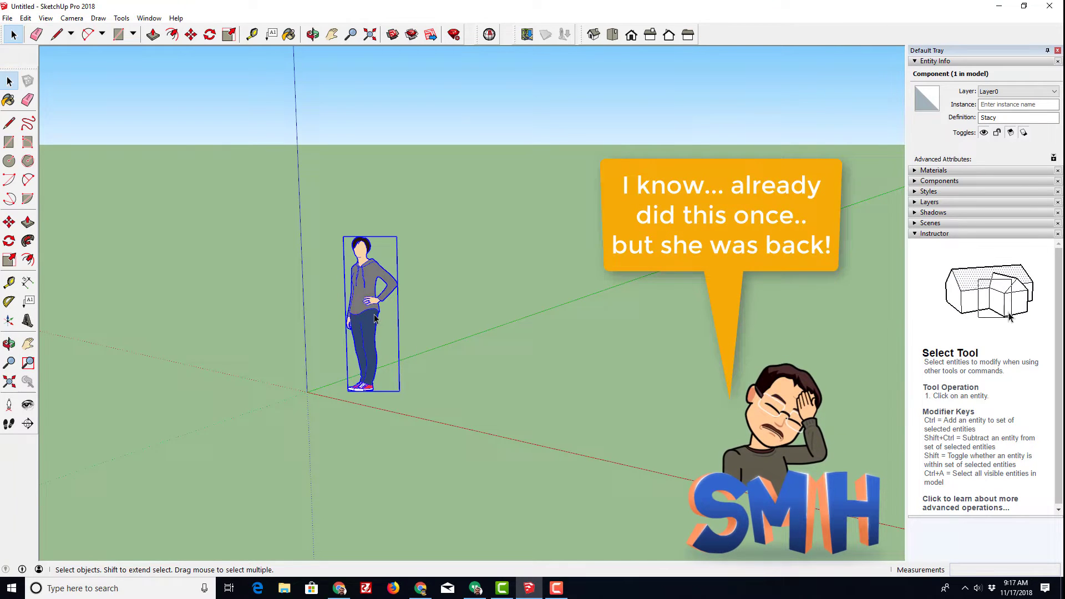
key("Delete")
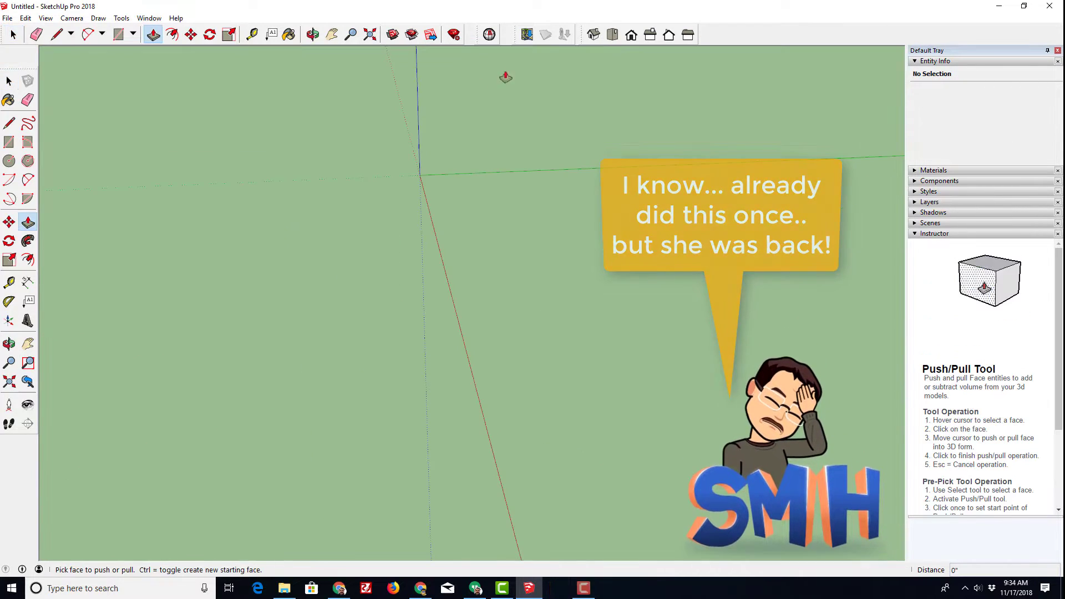
- Add a location and grab the satellite image region of the school site
left_click(526, 35)
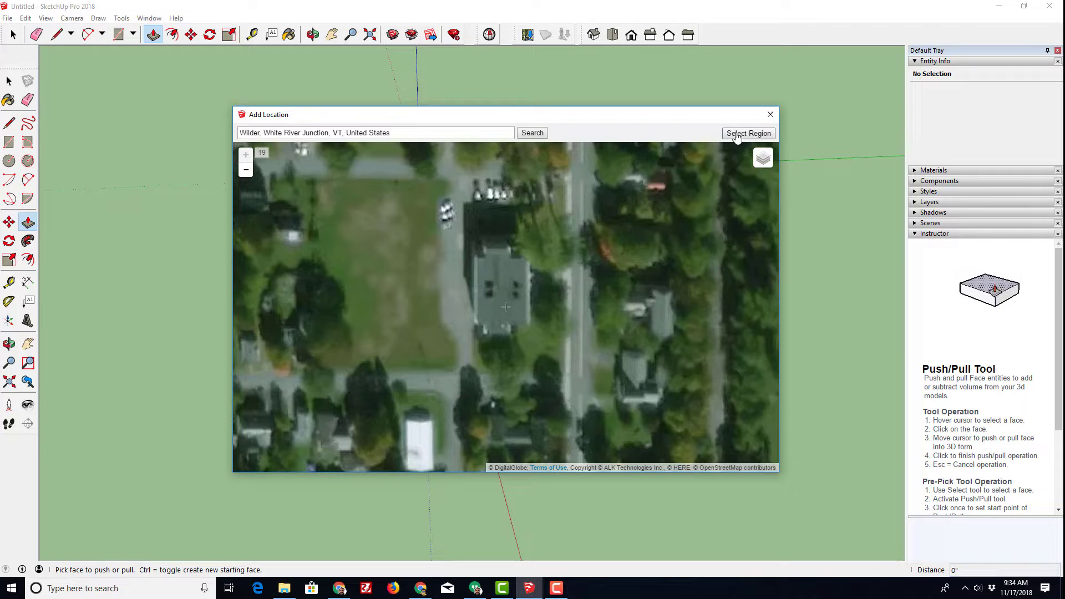
left_click(737, 135)
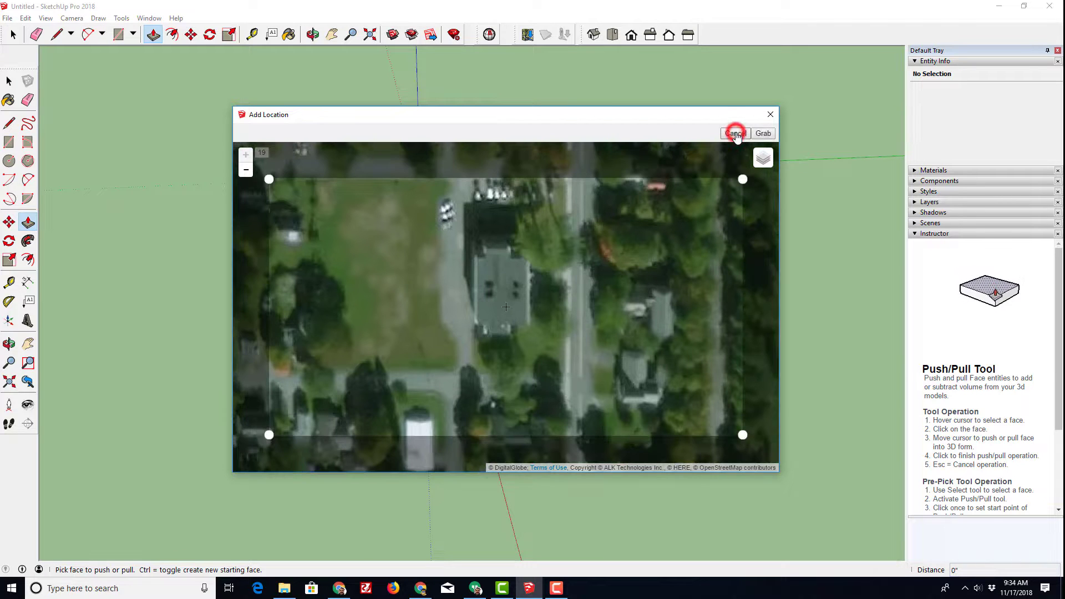
left_click(763, 134)
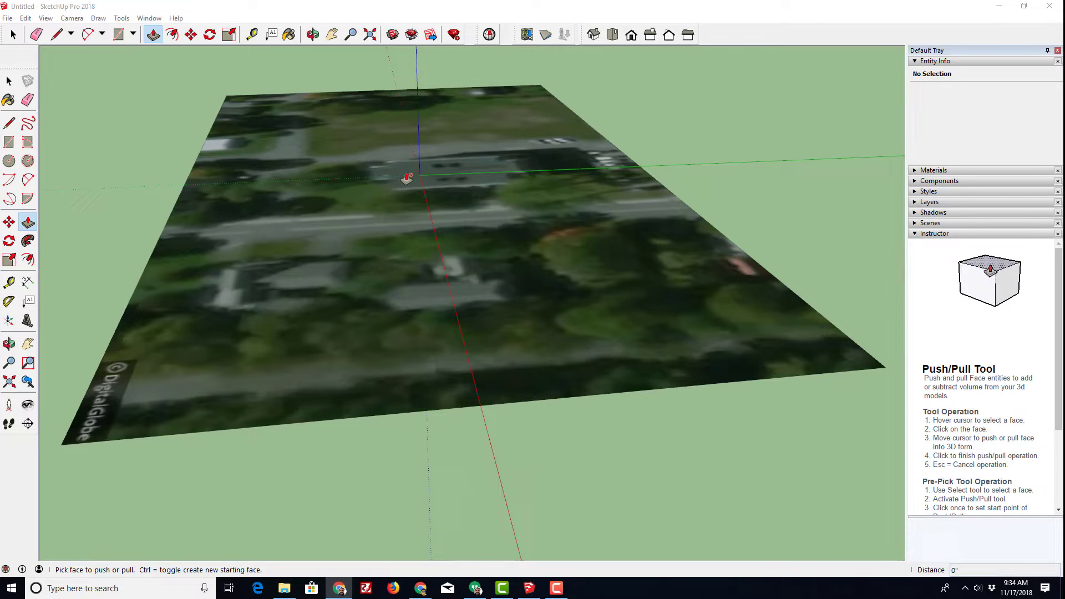
- Switch to Top view and place the axes at the building's front corner, red along its front edge
left_click(612, 35)
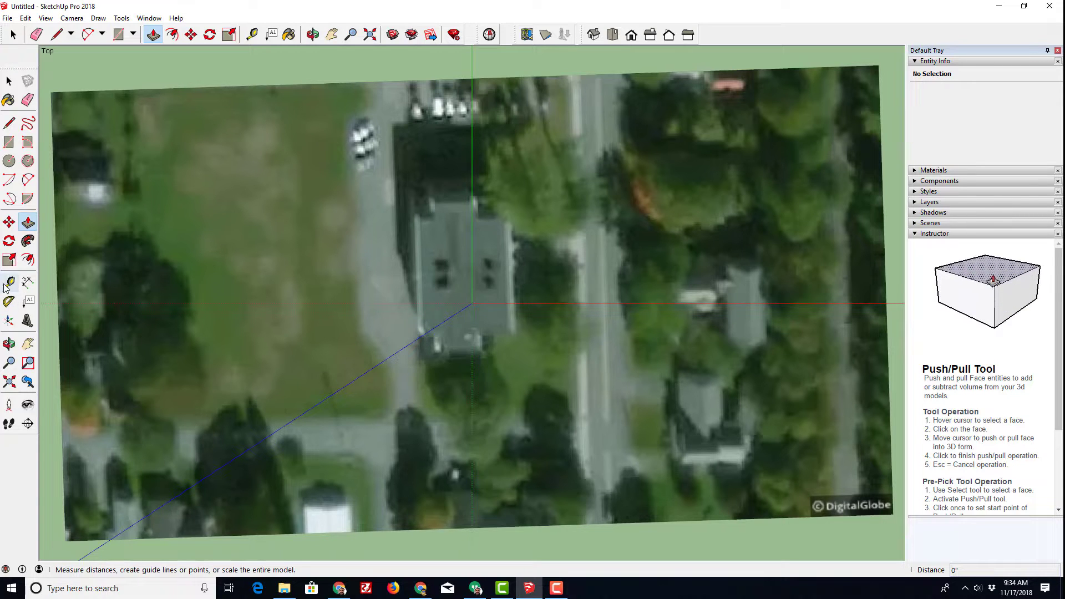
left_click(9, 320)
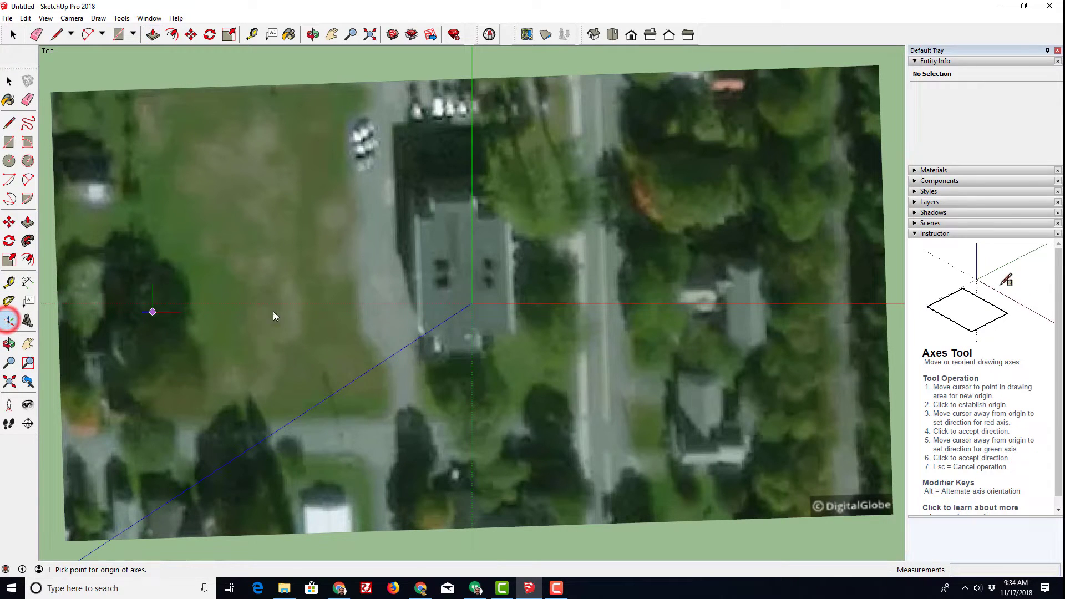
scroll(418, 348, "up", 4)
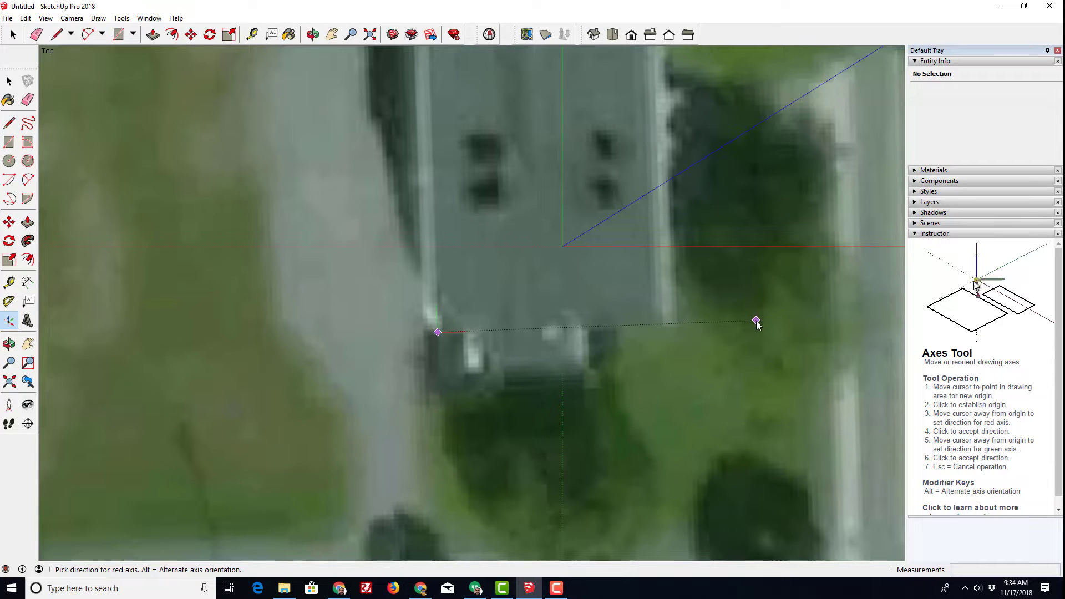
left_click(758, 324)
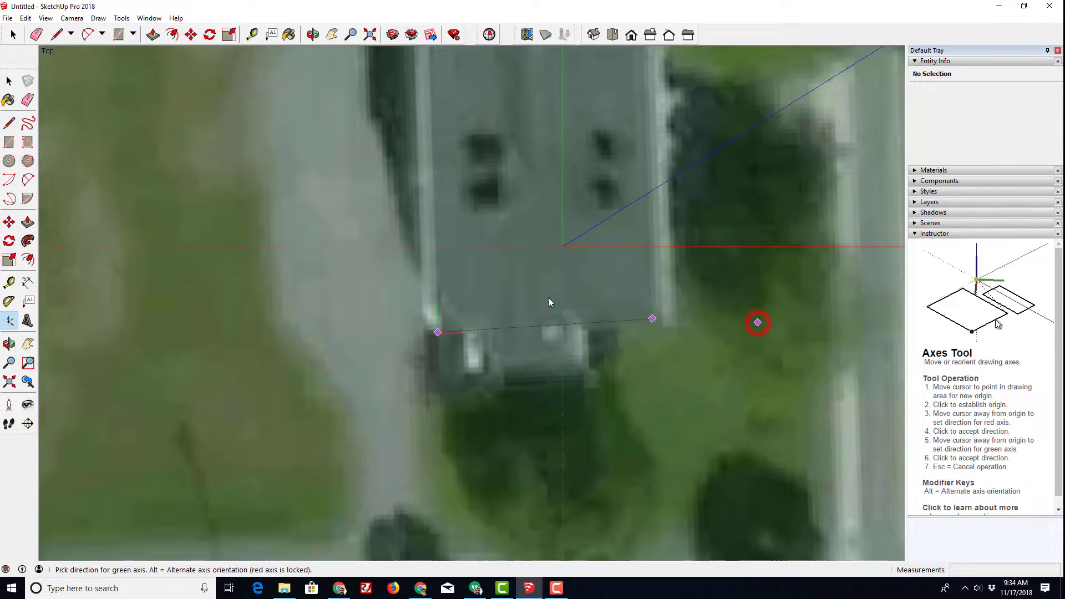
scroll(484, 206, "down", 3)
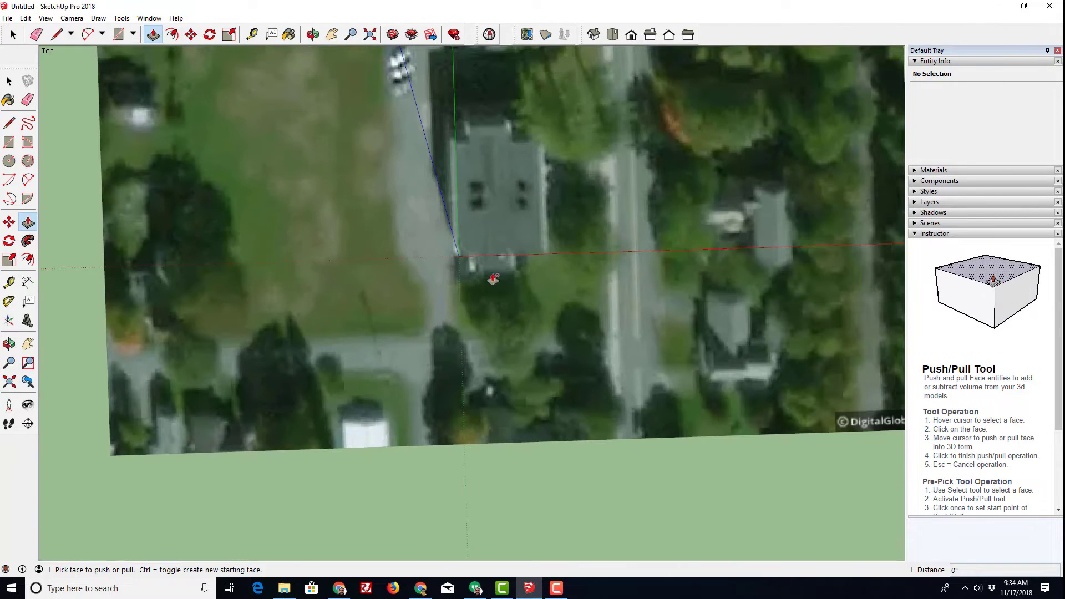
- Draw the main footprint rectangle from the new origin over the roof
left_click(9, 143)
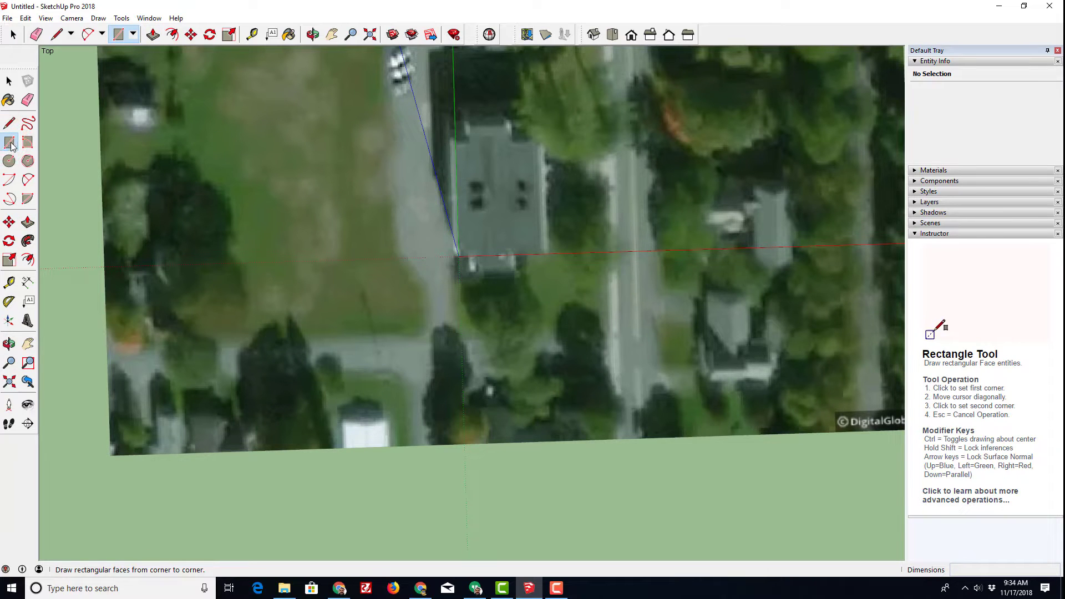
left_click(458, 256)
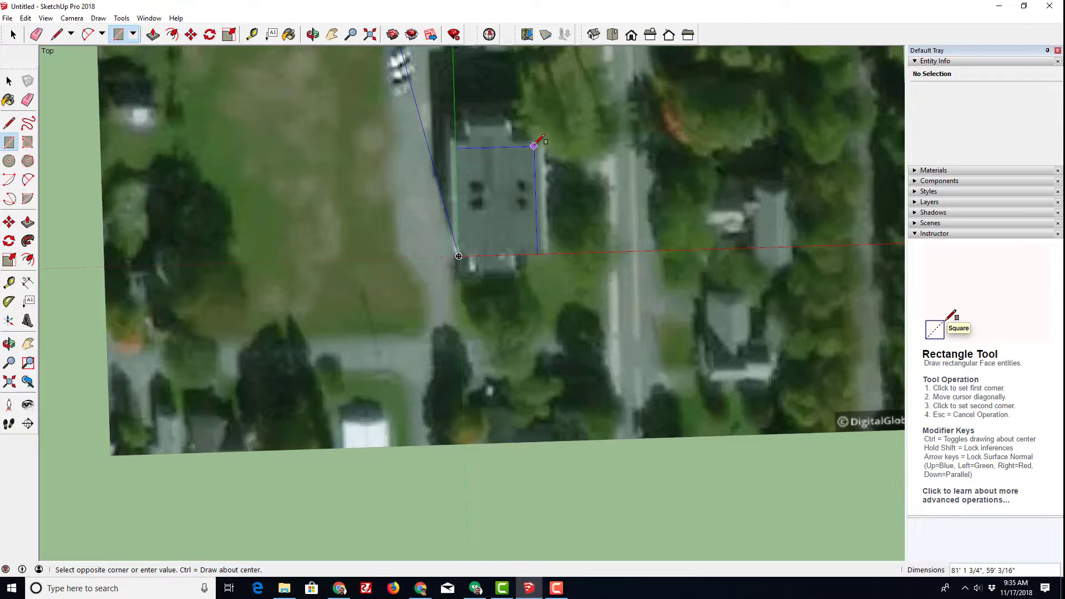
scroll(523, 144, "up", 4)
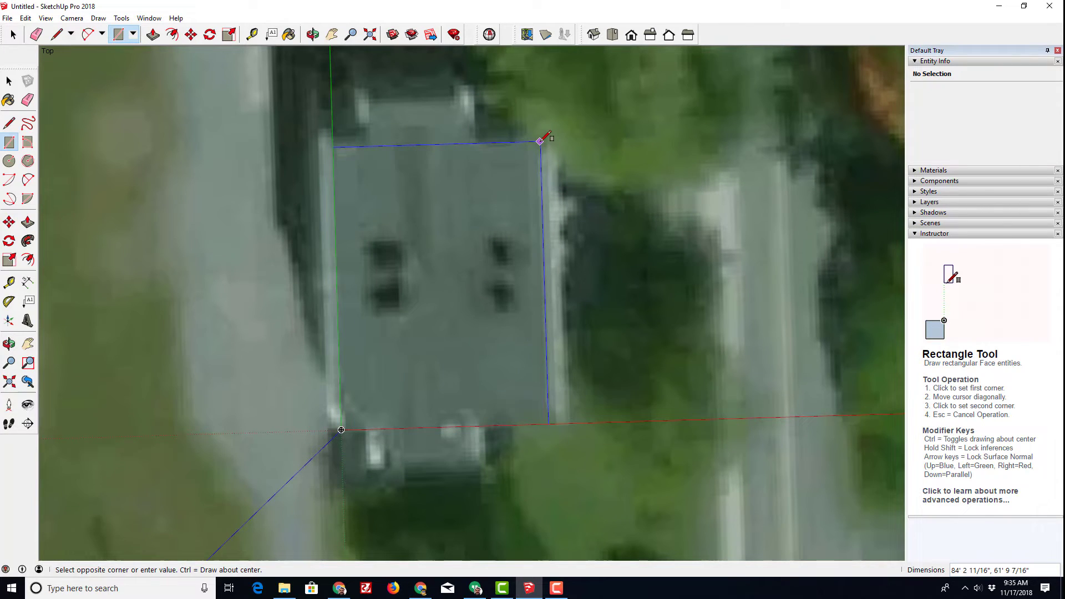
left_click(540, 141)
scroll(526, 146, "down", 2)
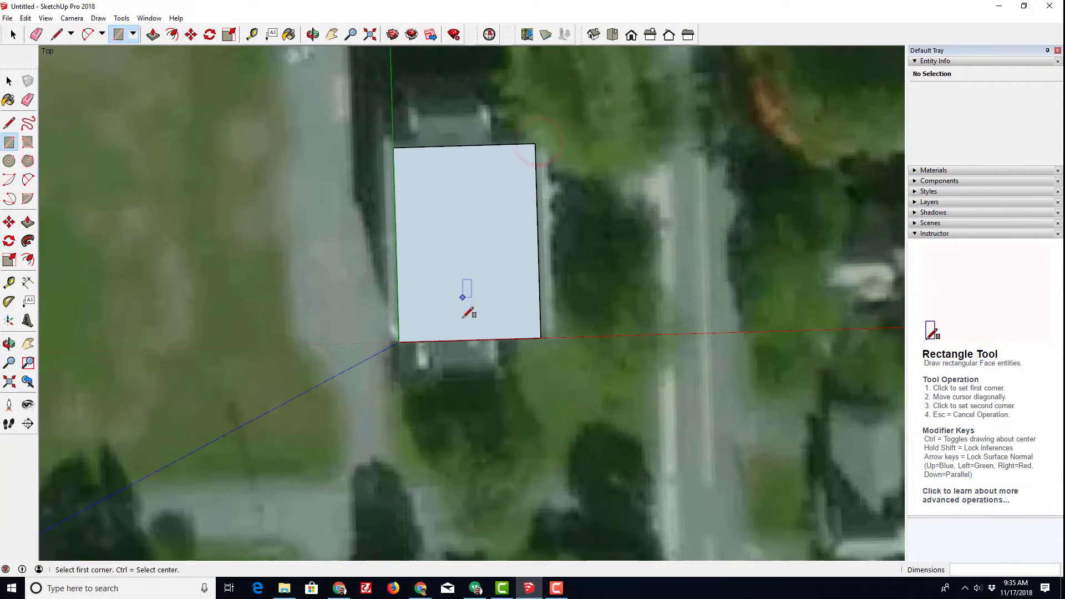
- Add rectangles for the rear wing on the top edge and the front entrance on the bottom edge
left_click(419, 146)
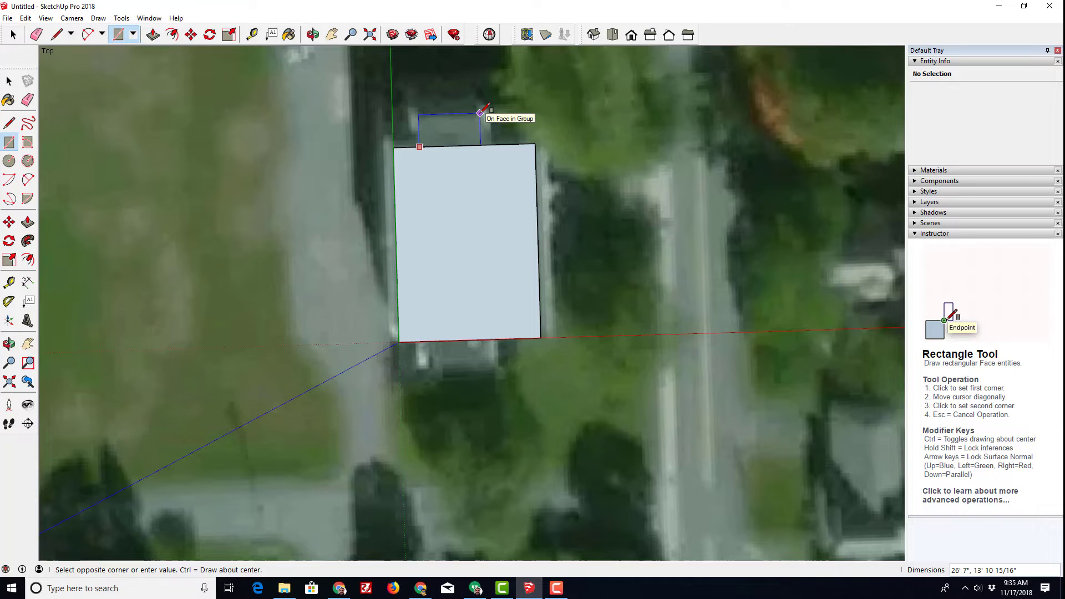
left_click(480, 114)
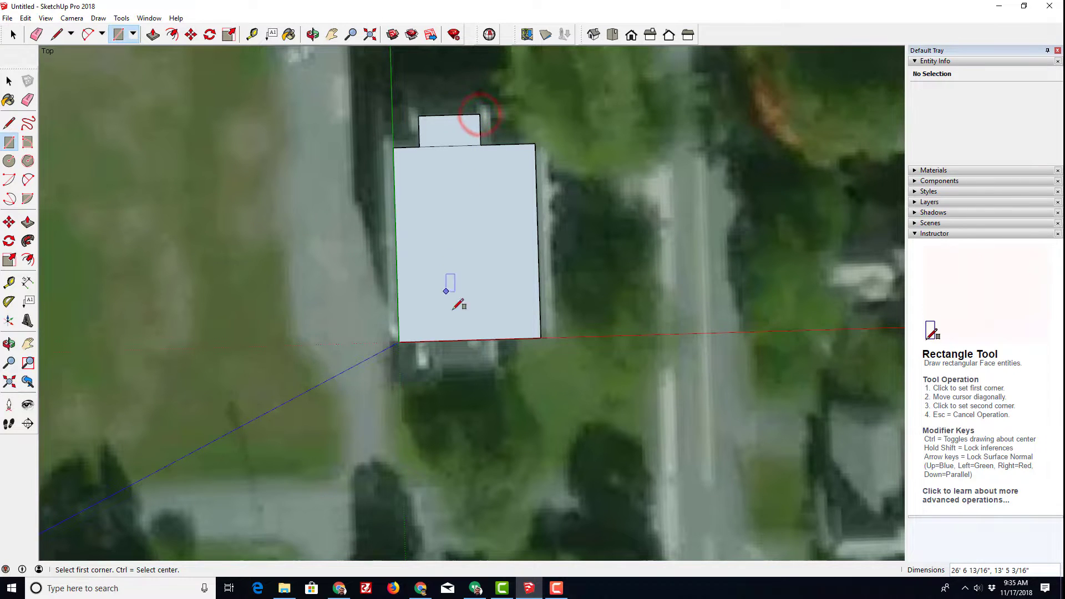
scroll(478, 363, "up", 3)
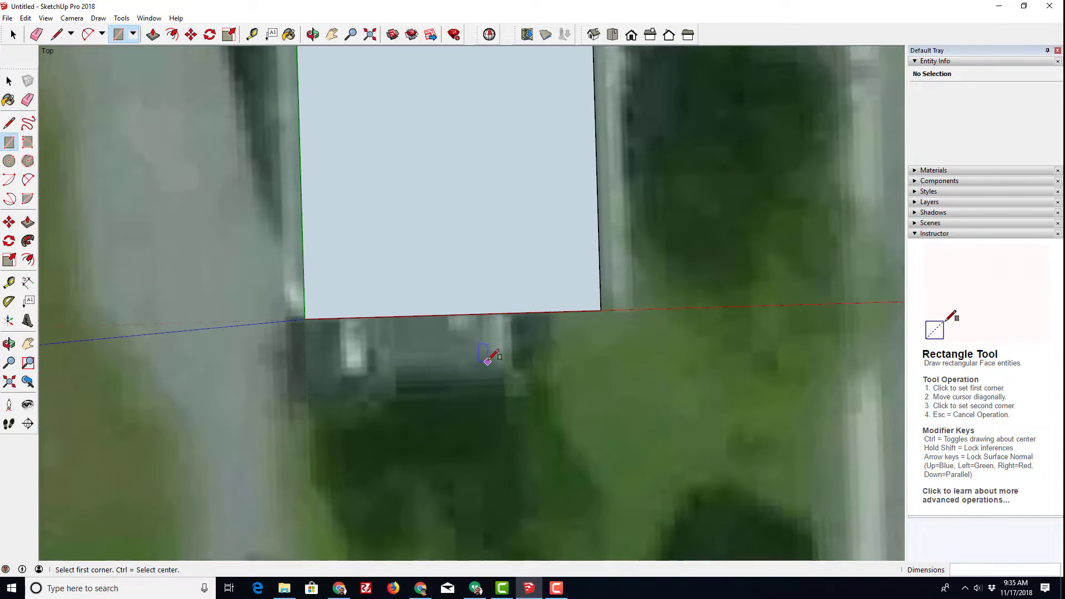
left_click(487, 314)
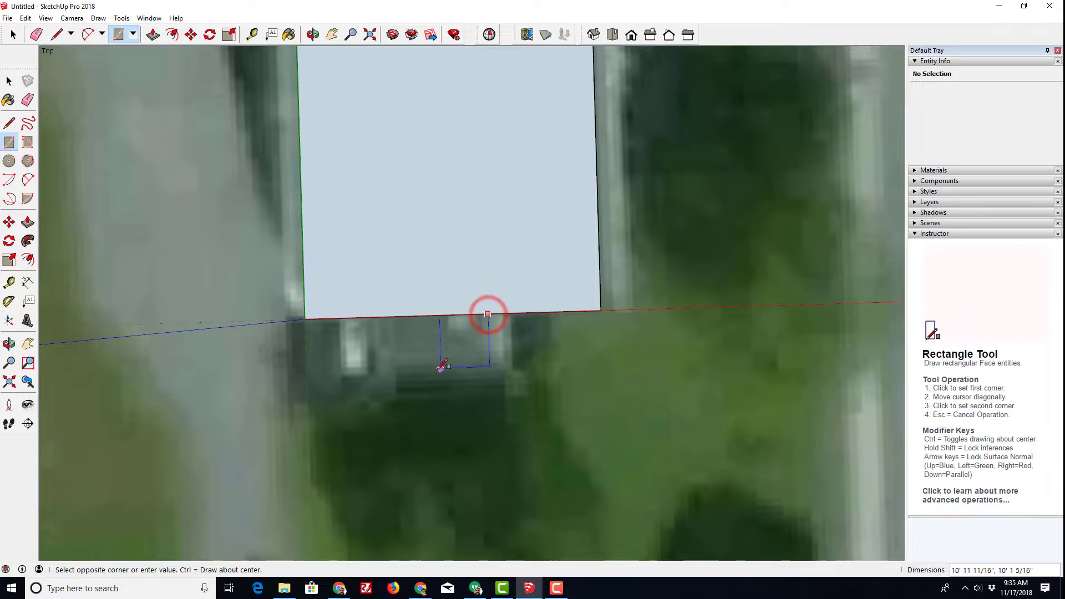
left_click(366, 377)
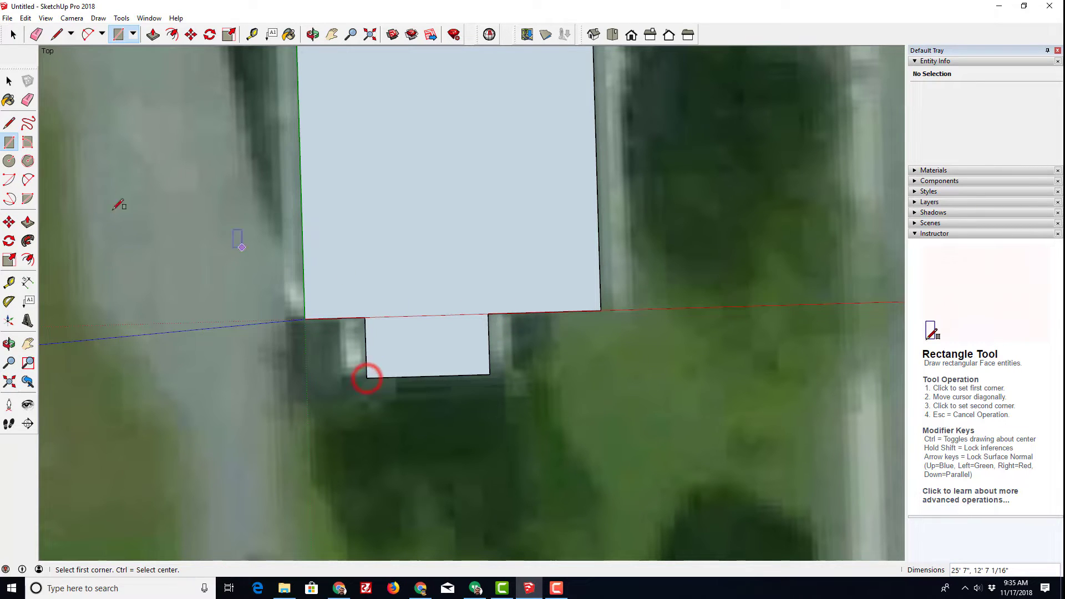
- Erase the edge separating the main footprint from the front entrance rectangle
left_click(9, 82)
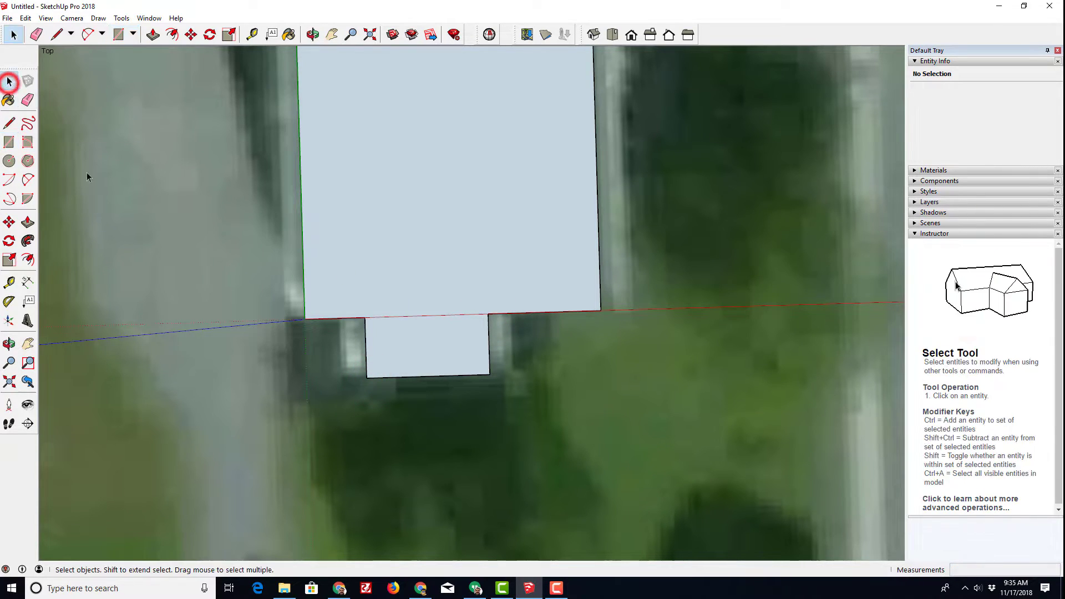
left_click(418, 316)
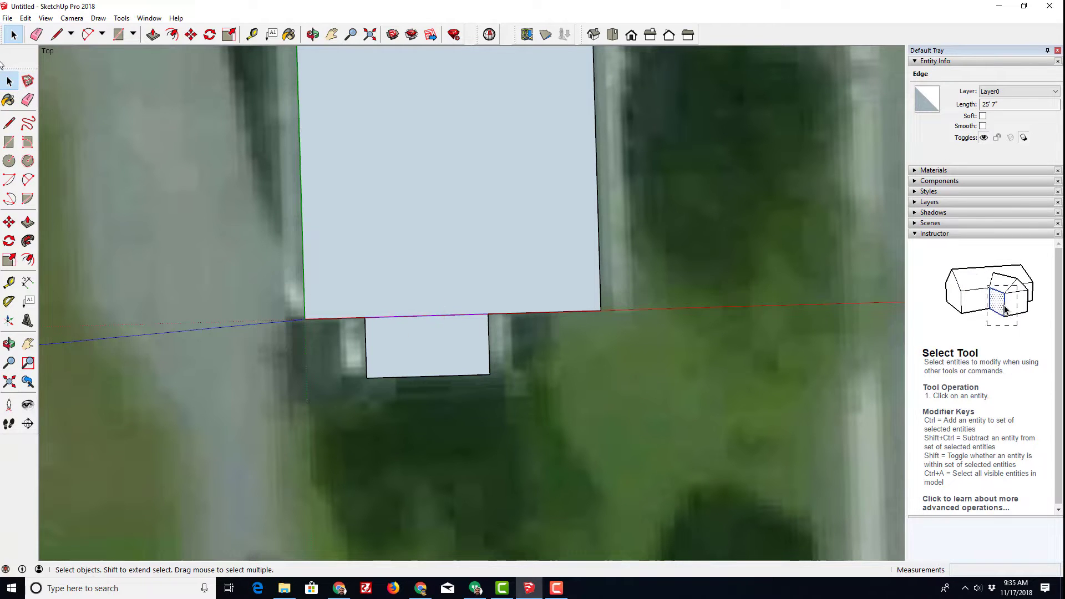
left_click(27, 100)
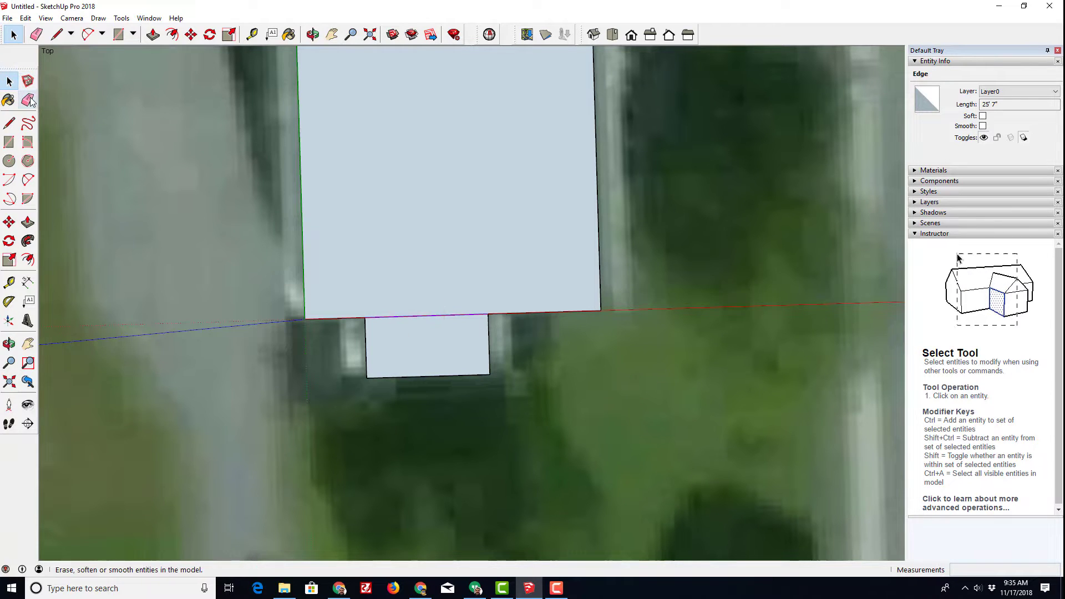
left_click(448, 313)
scroll(421, 237, "down", 3)
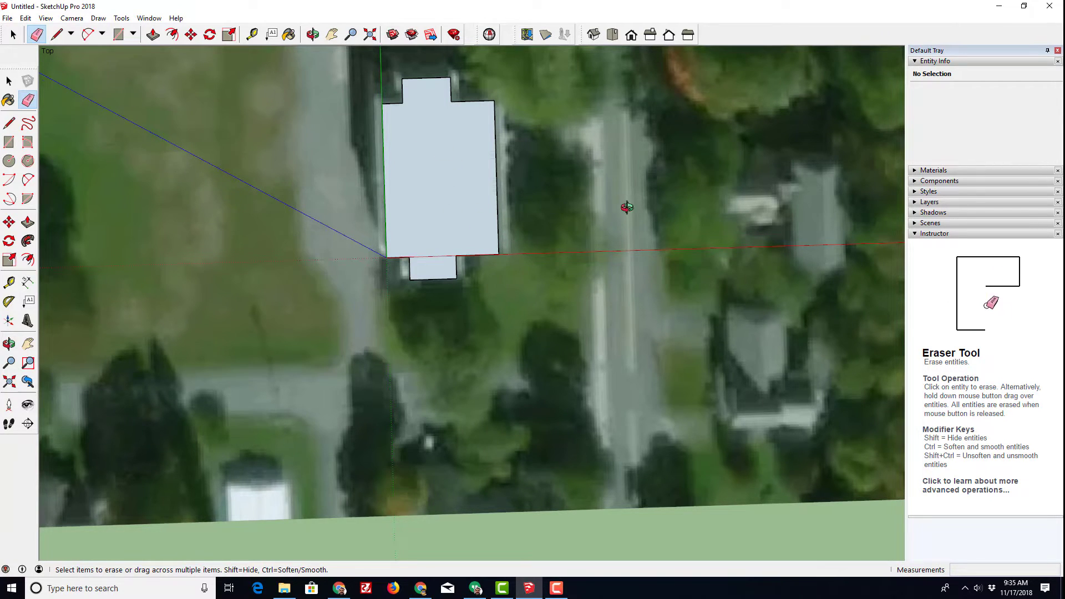
- Orbit into perspective and push/pull the footprint up to building height, then orbit around it
key("o")
mouse_move(626, 208)
left_mouse_down()
mouse_move(439, 238)
mouse_move(542, 83)
mouse_move(575, 146)
mouse_move(165, 307)
mouse_move(473, 357)
left_mouse_up()
key("e")
key("o")
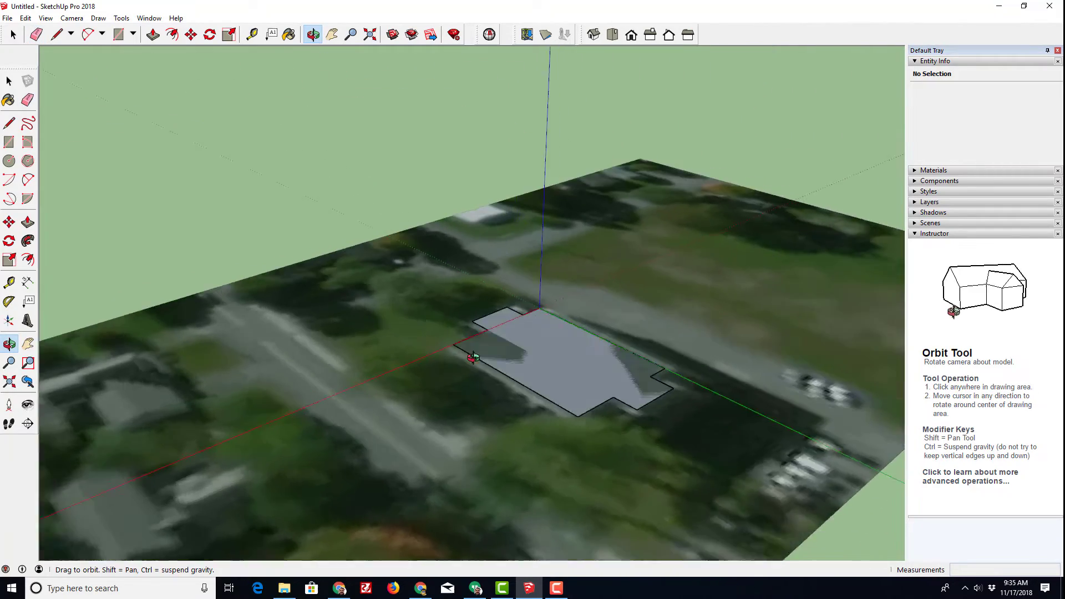
key("e")
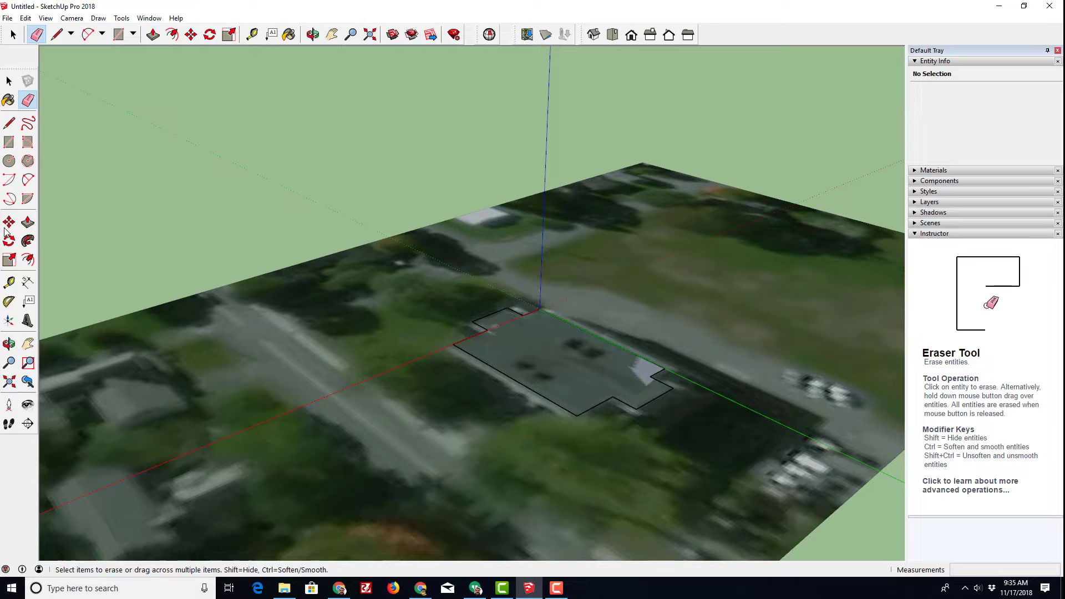
left_click(28, 222)
left_click(537, 355)
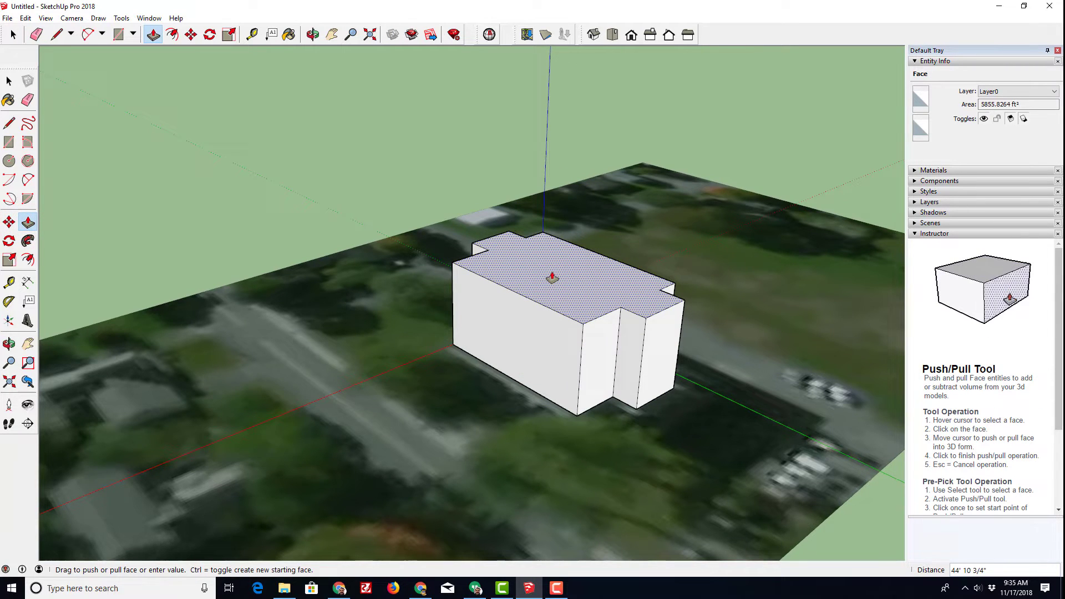
left_click(552, 277)
middle_click_drag(549, 276, 562, 294)
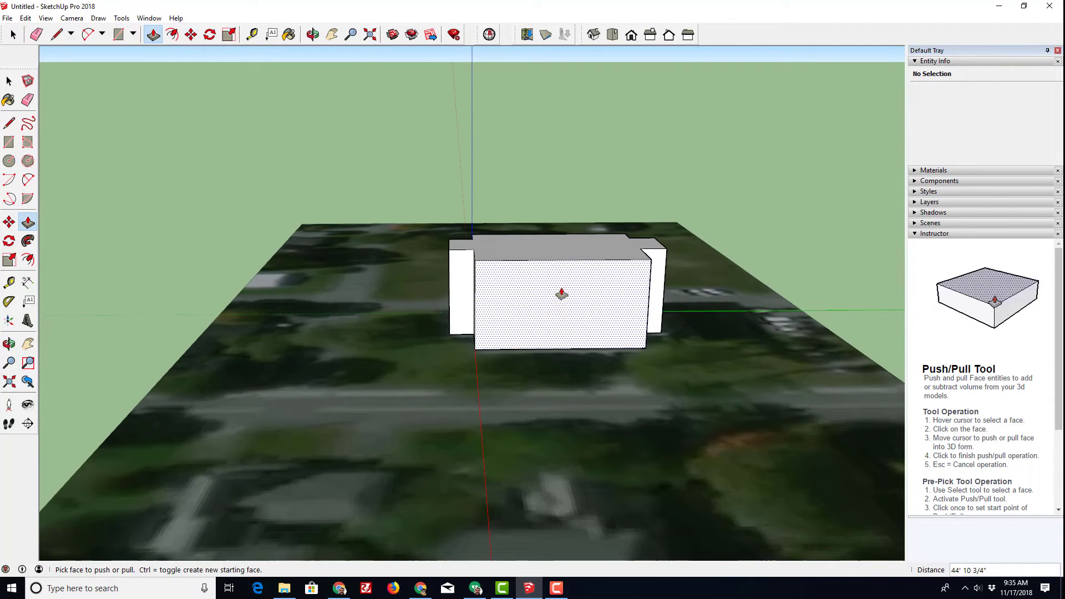
middle_click_drag(408, 295, 316, 283)
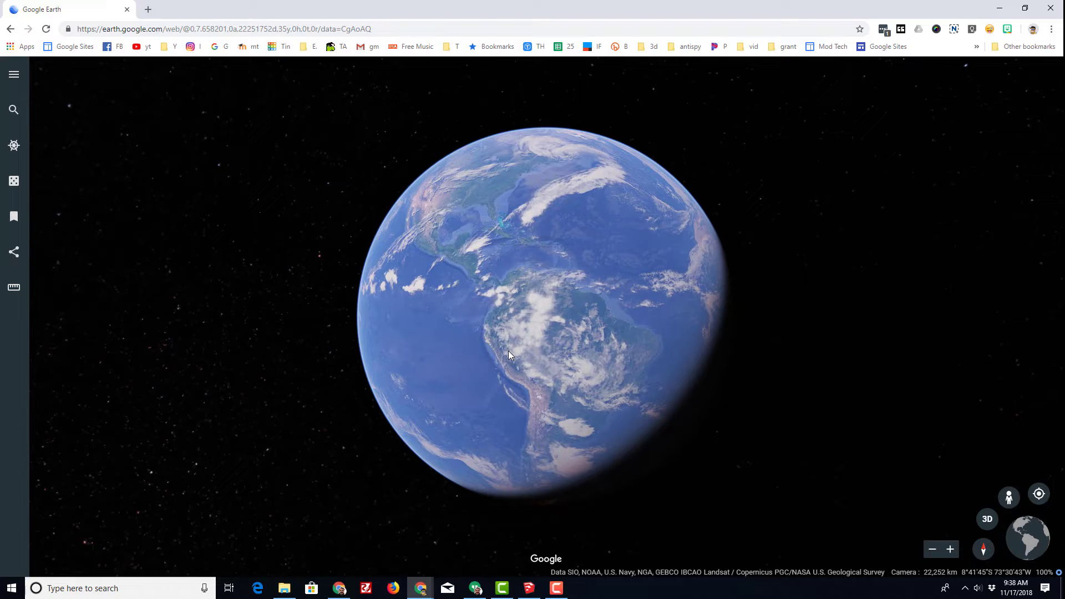
- Search for 'wilder, vt' and go to Wilder, Hartford, VT
left_click(14, 110)
type("wilder, vt")
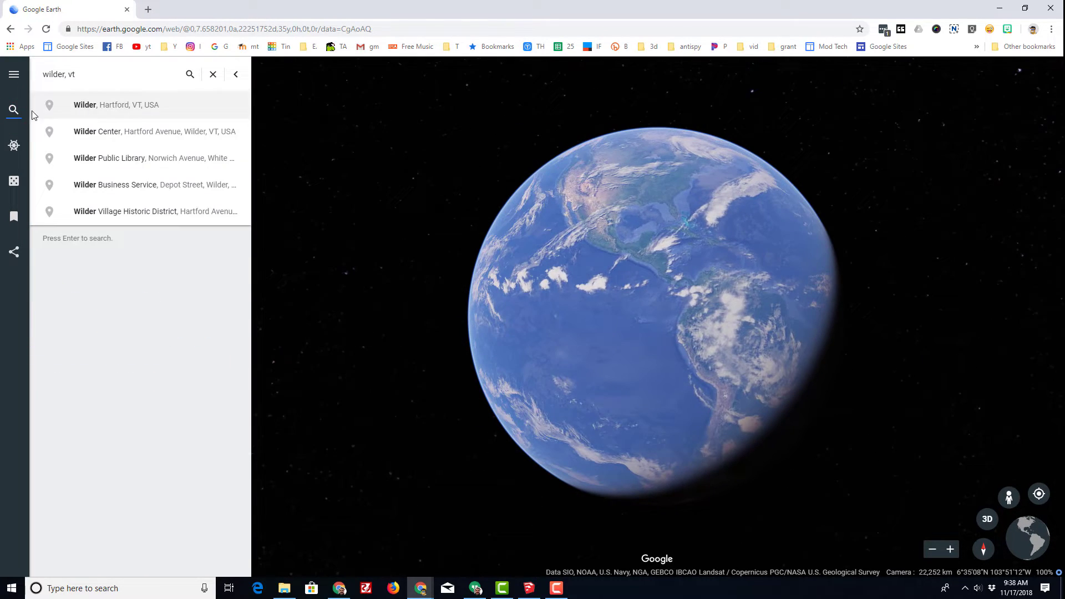
left_click(97, 105)
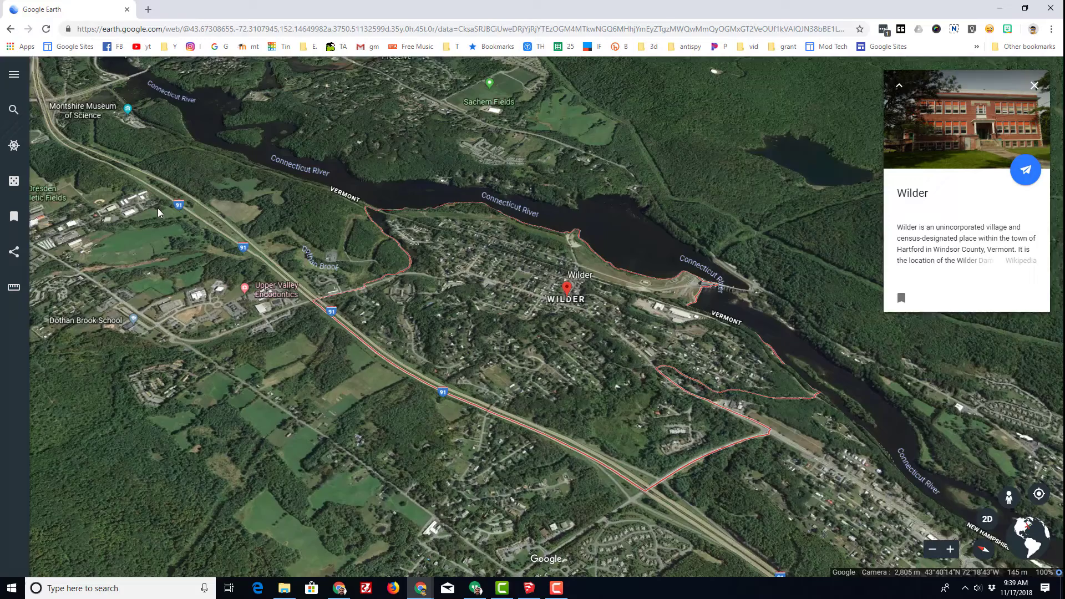
scroll(668, 305, "down", 5)
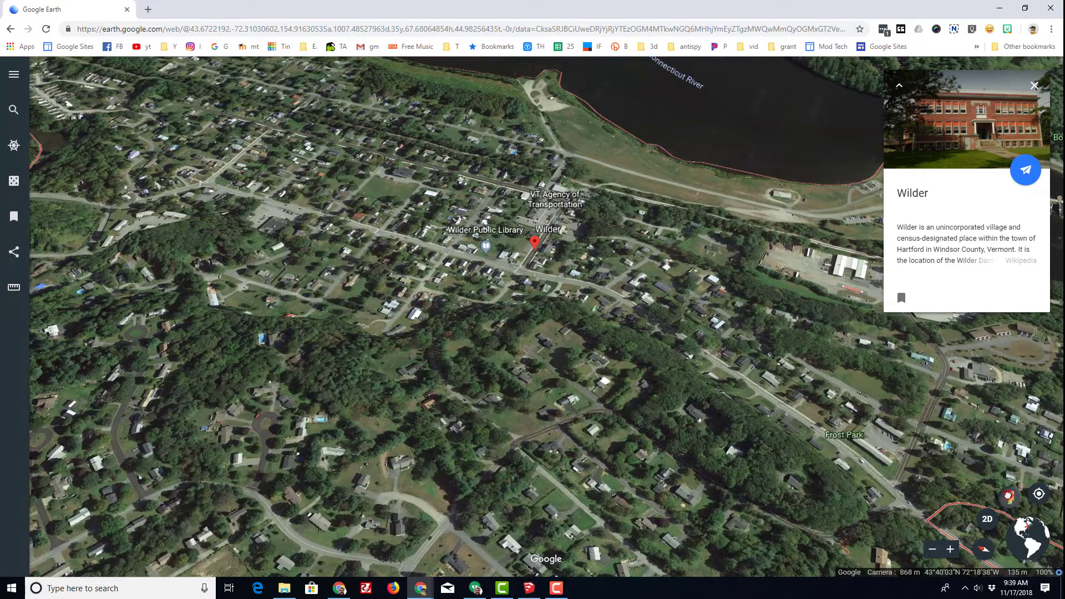
- Drop into Street View on Norwich Ave and turn and step to face the brick school head-on
left_click_drag(1008, 495, 415, 159)
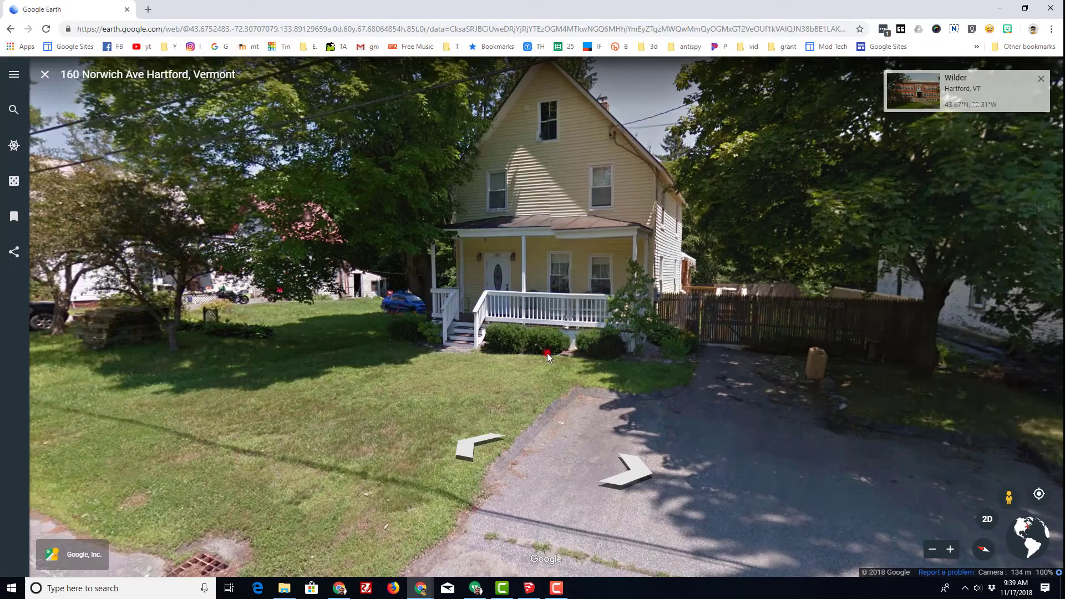
left_click_drag(547, 353, 721, 333)
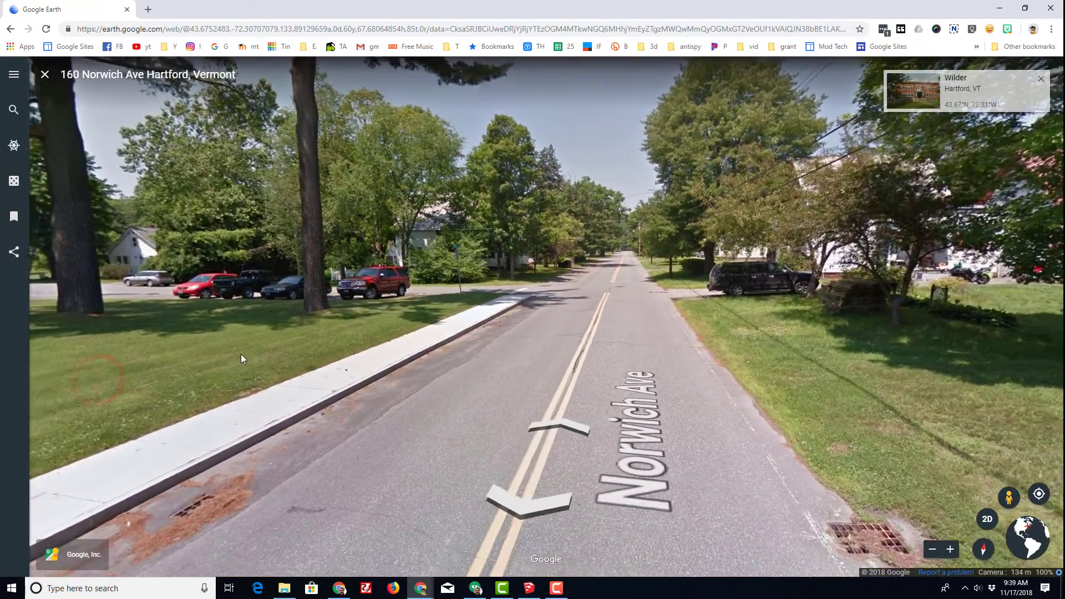
left_click_drag(241, 354, 686, 401)
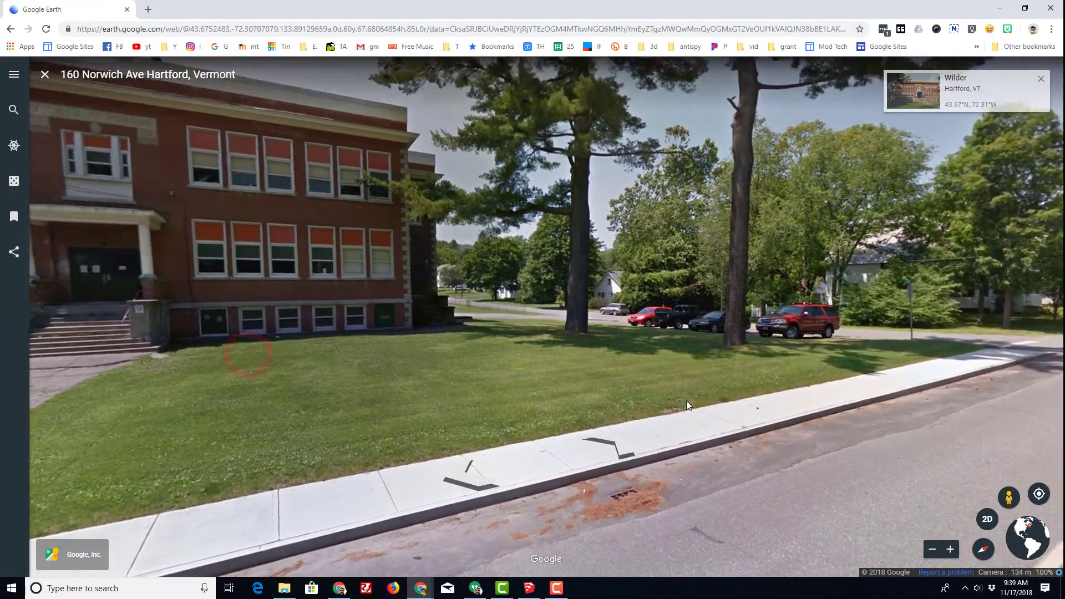
left_click_drag(284, 363, 456, 370)
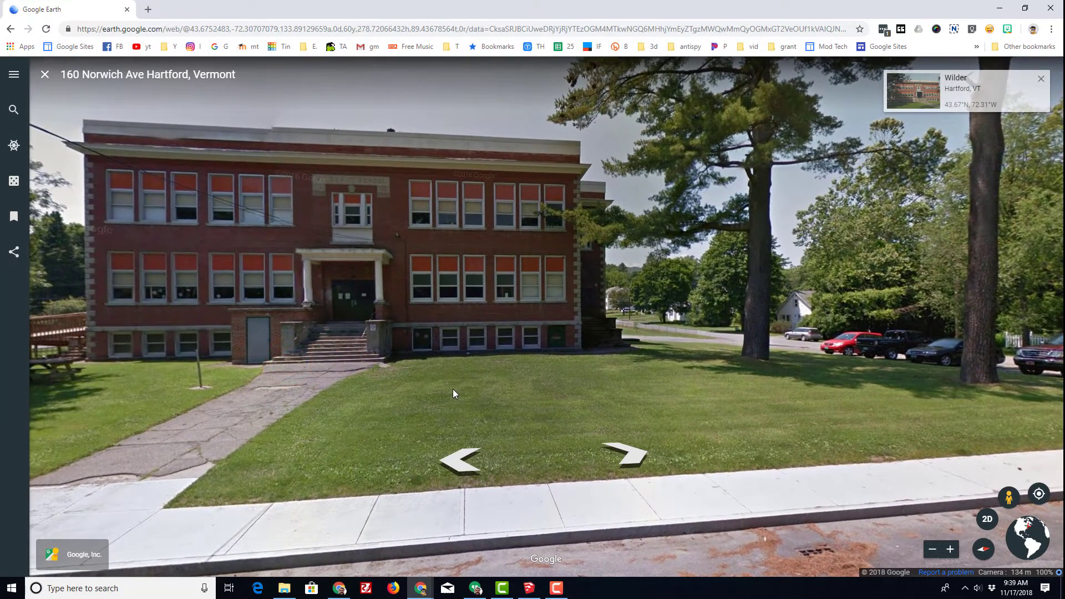
left_click(380, 395)
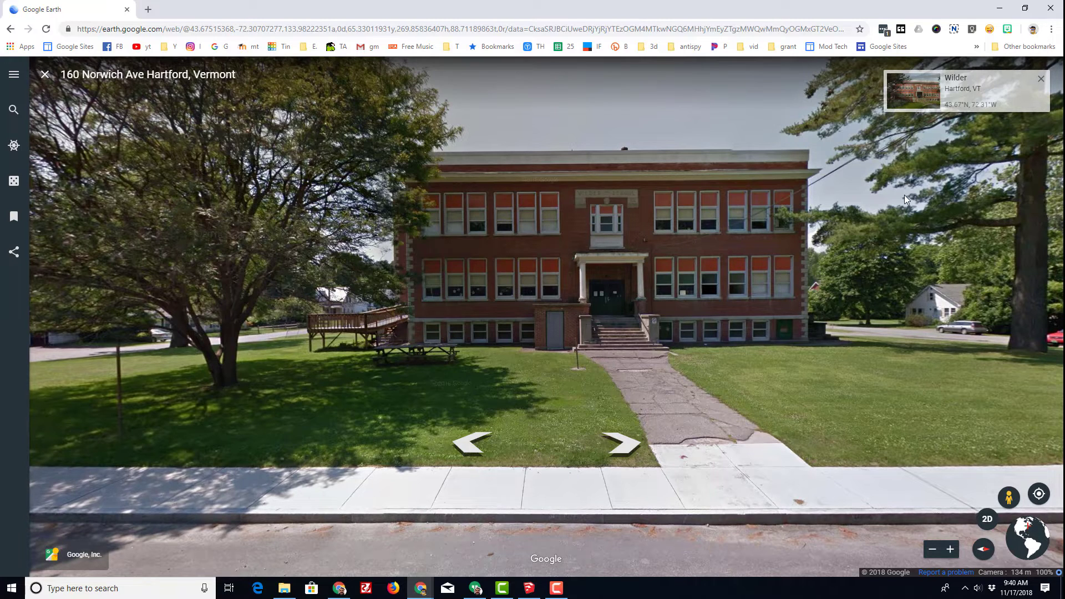
- Capture a selected-area Nimbus screenshot of the school facade and save the PNG to Downloads
left_click(953, 31)
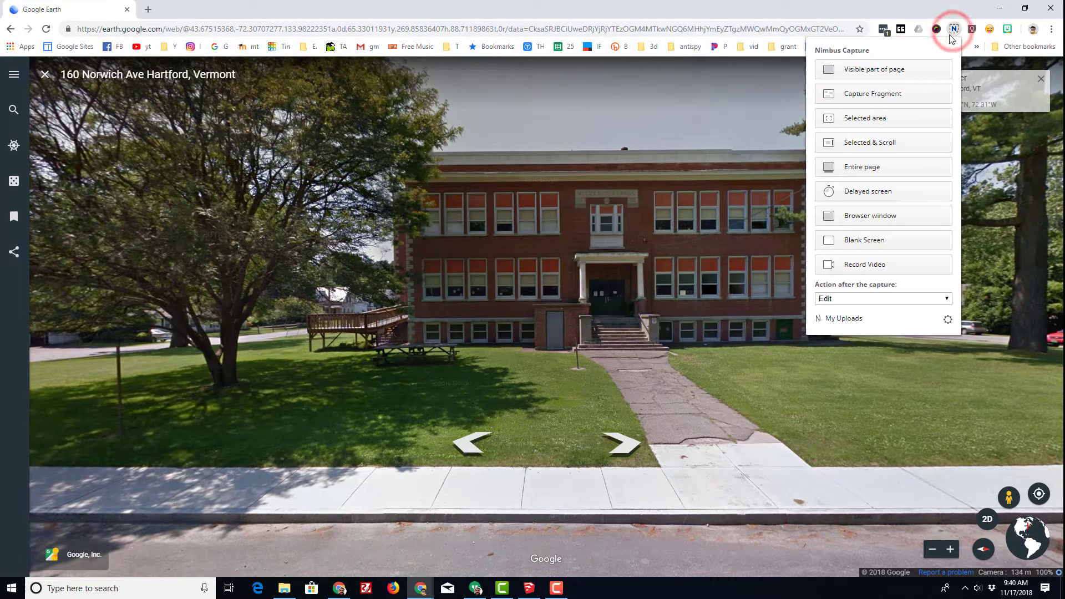
left_click(864, 119)
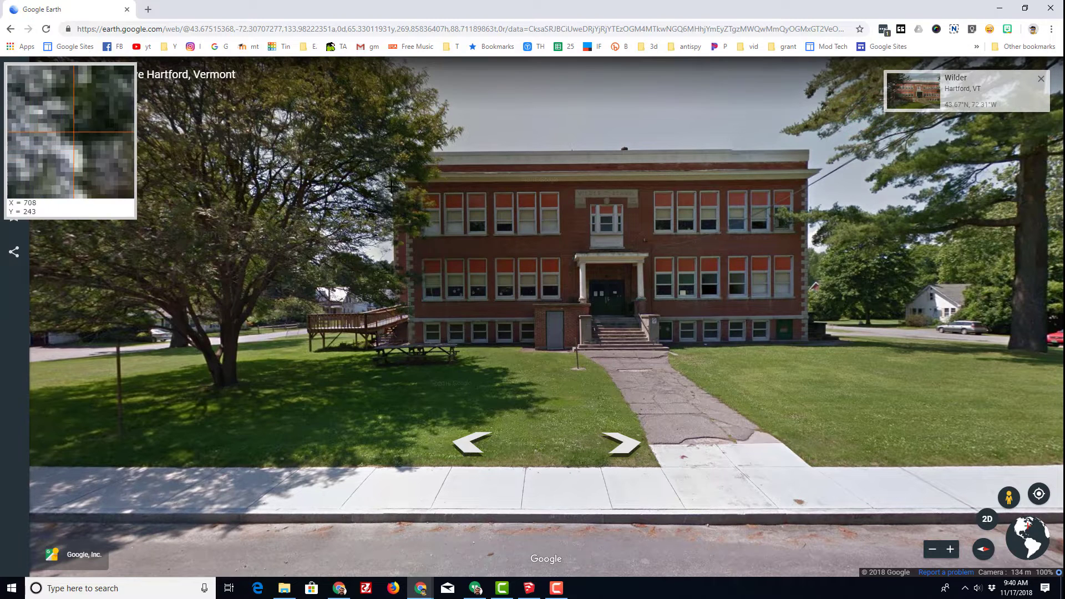
left_click(392, 150)
left_click_drag(392, 150, 808, 342)
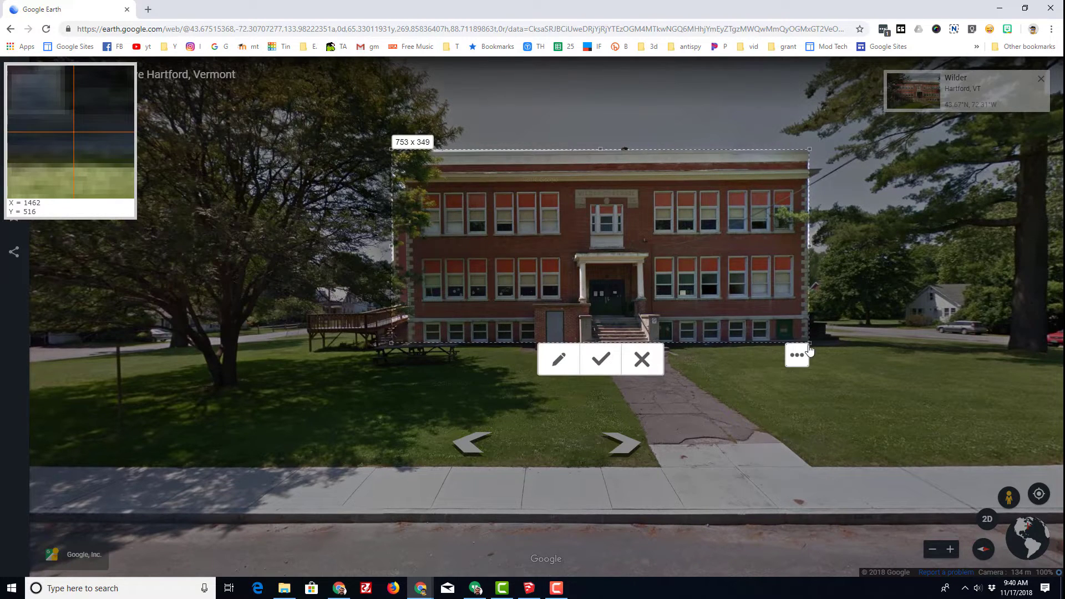
left_click(608, 359)
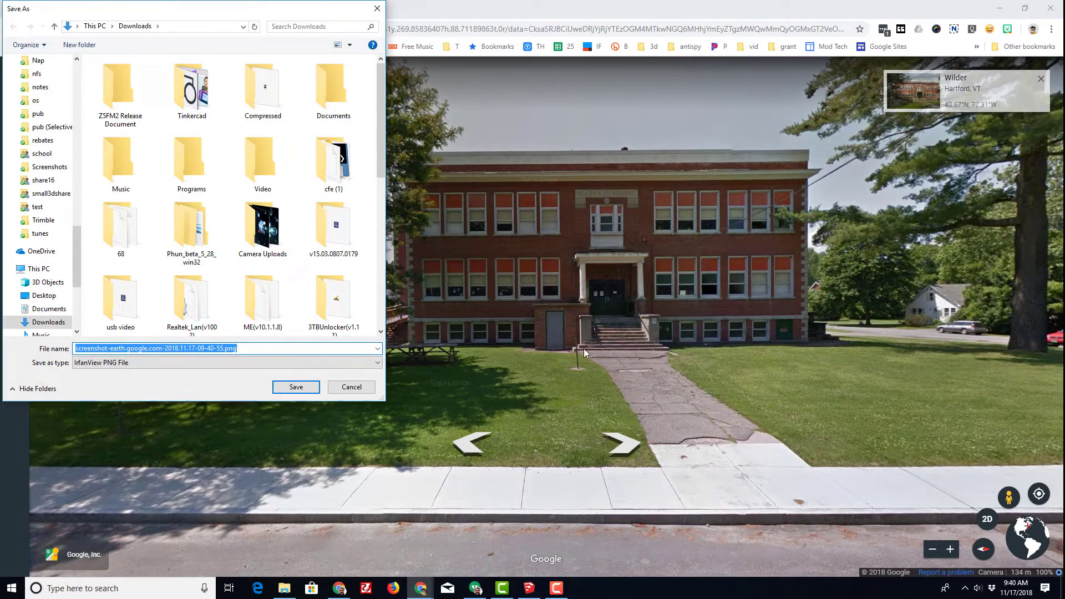
left_click(297, 383)
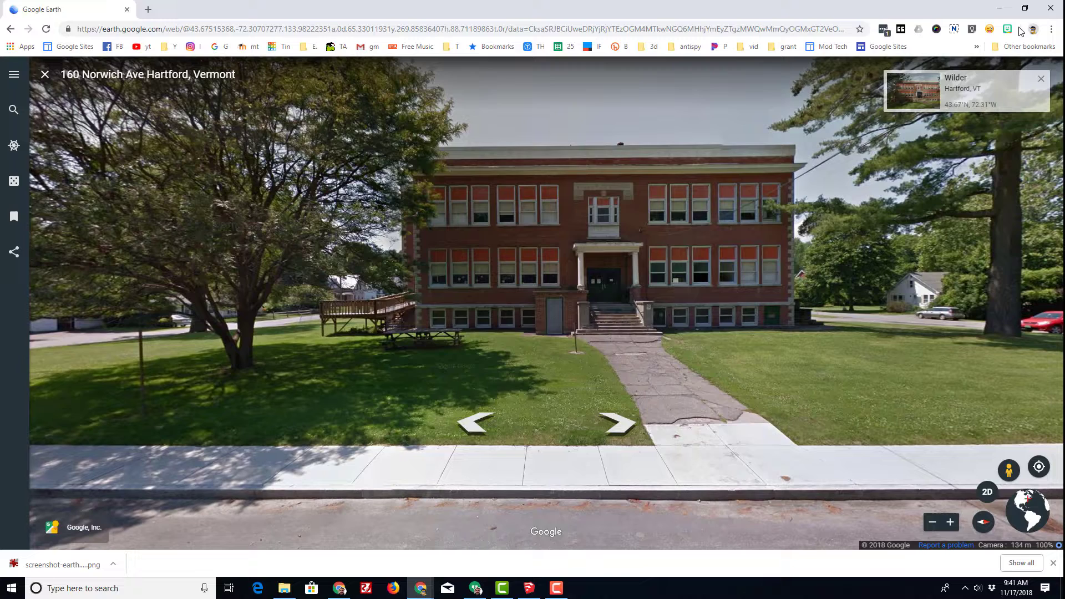
- Import the saved school screenshot PNG as a texture, anchored at the front face's bottom-left corner
key("alt+Tab")
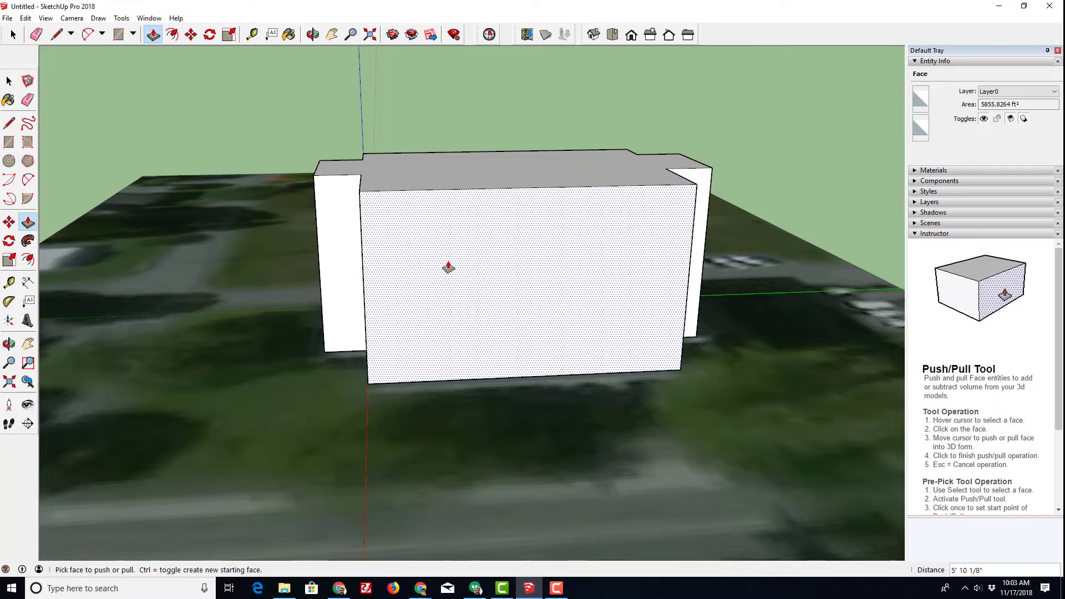
left_click(7, 18)
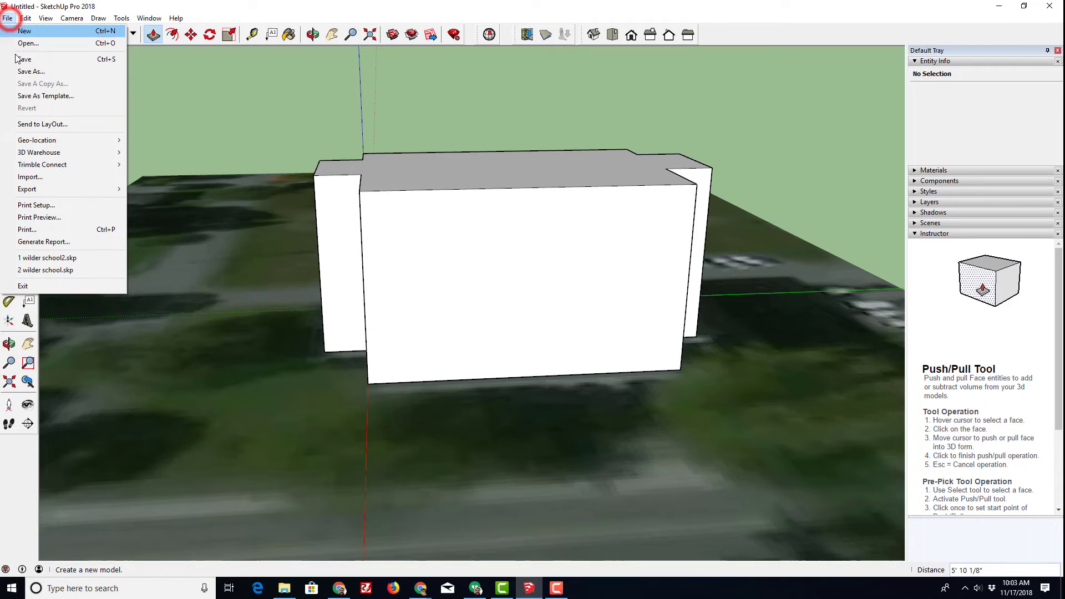
left_click(43, 176)
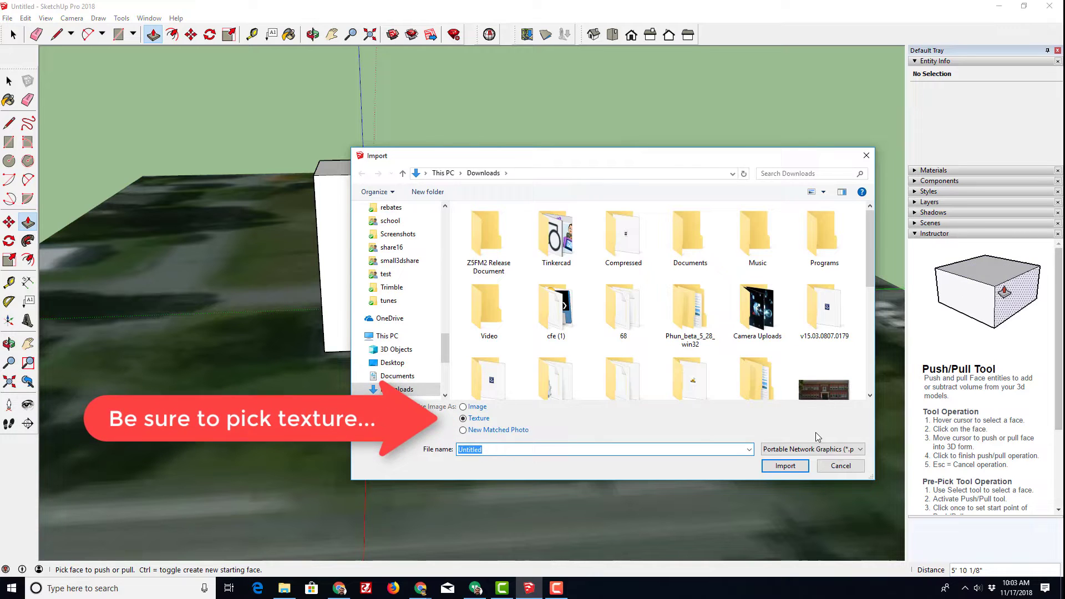
scroll(826, 383, "down", 1)
left_click(823, 388)
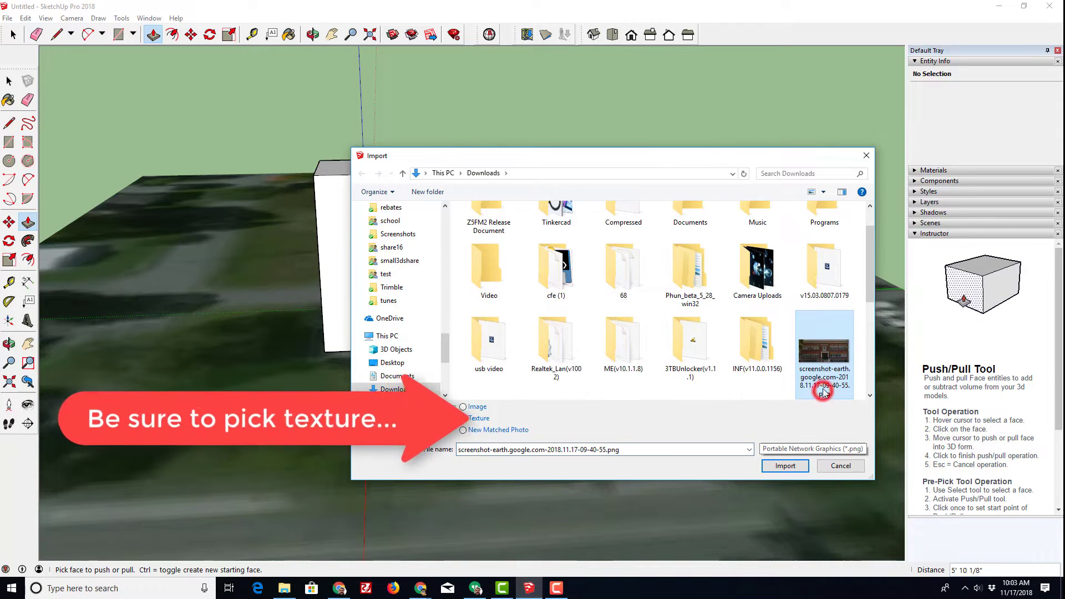
left_click(785, 466)
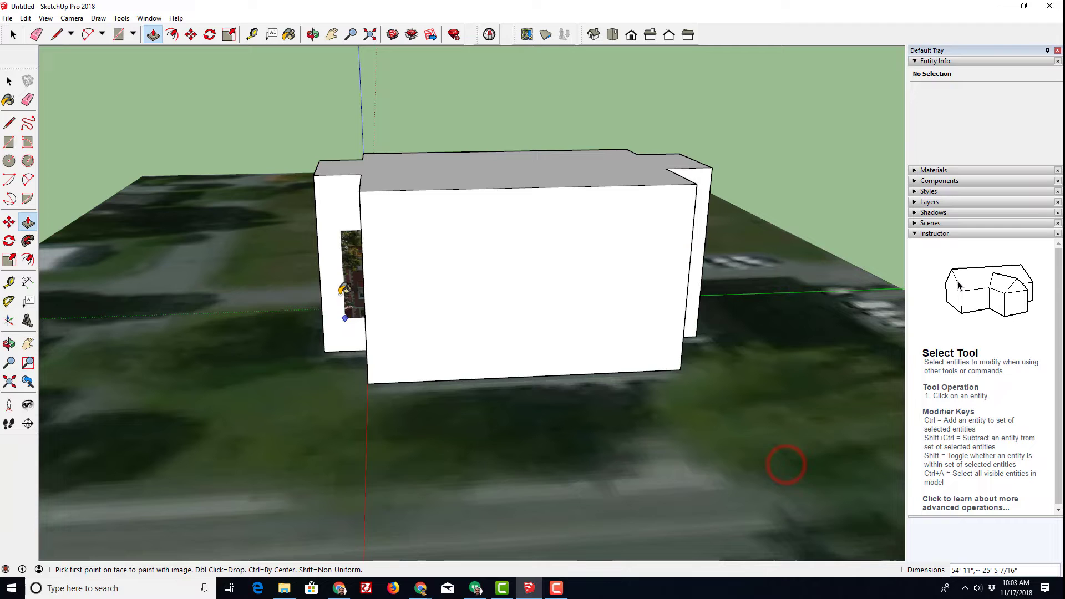
left_click(368, 383)
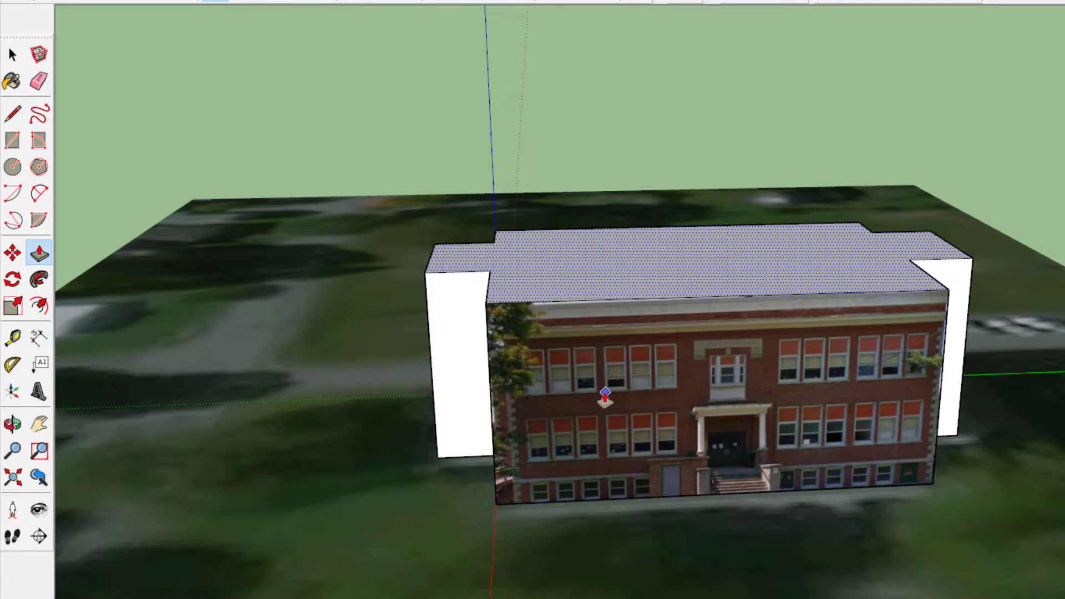
- Select the photo-textured front facade and bring up its texture actions
left_click(8, 60)
right_click(595, 398)
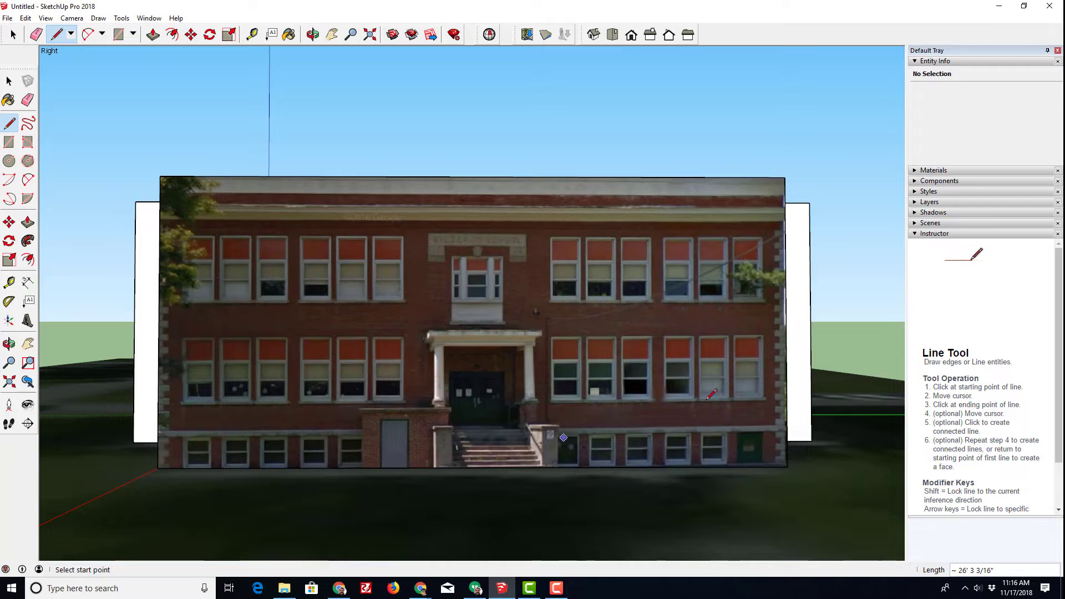
- Set the style's edge colour to 'By axis' and zoom in on the facade
left_click(927, 191)
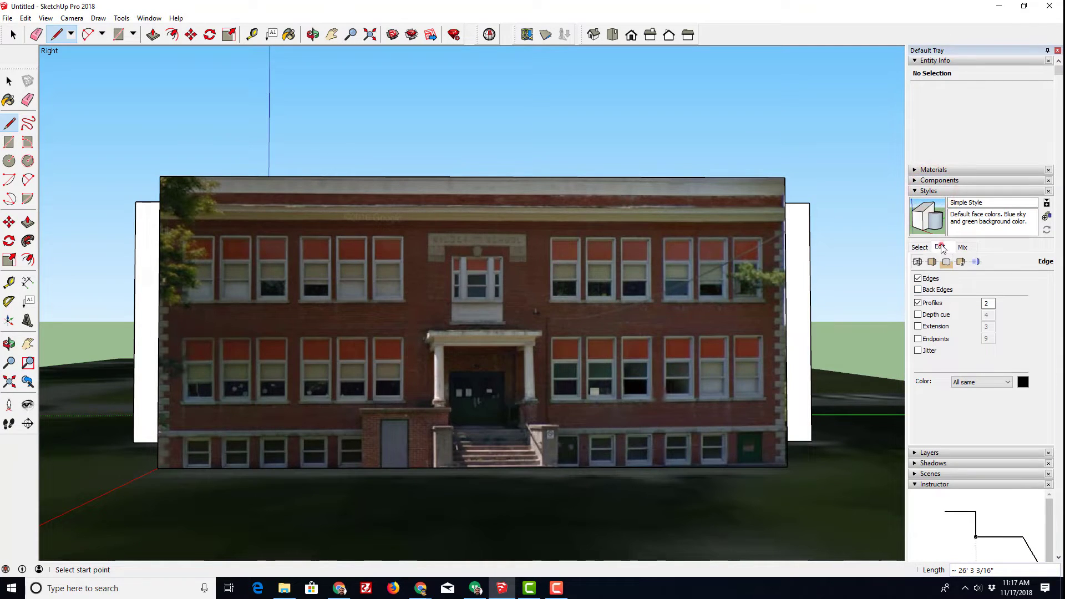
left_click(942, 247)
left_click(971, 382)
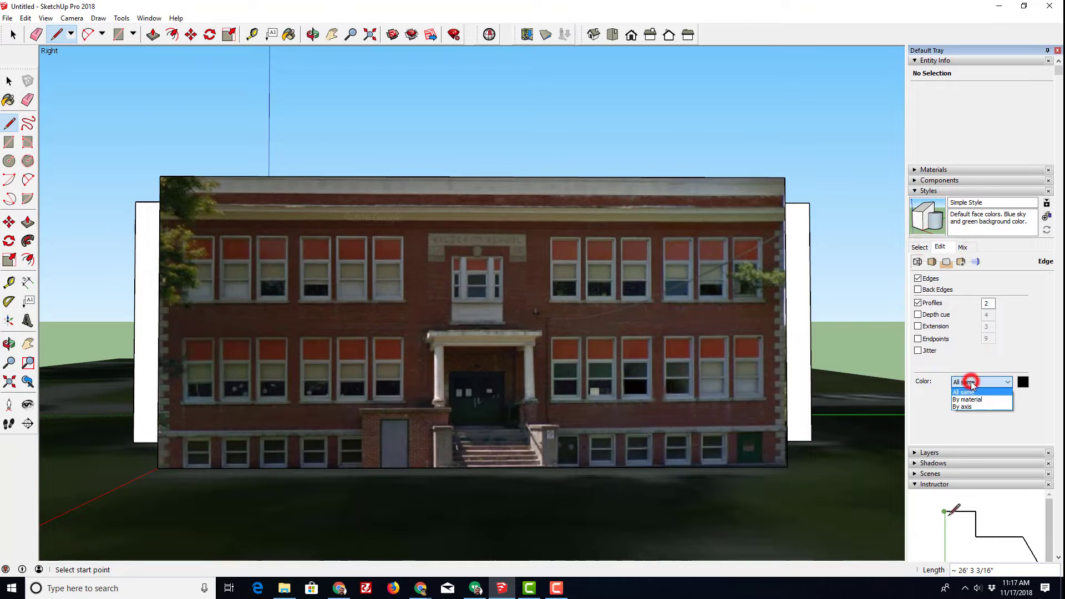
left_click(967, 407)
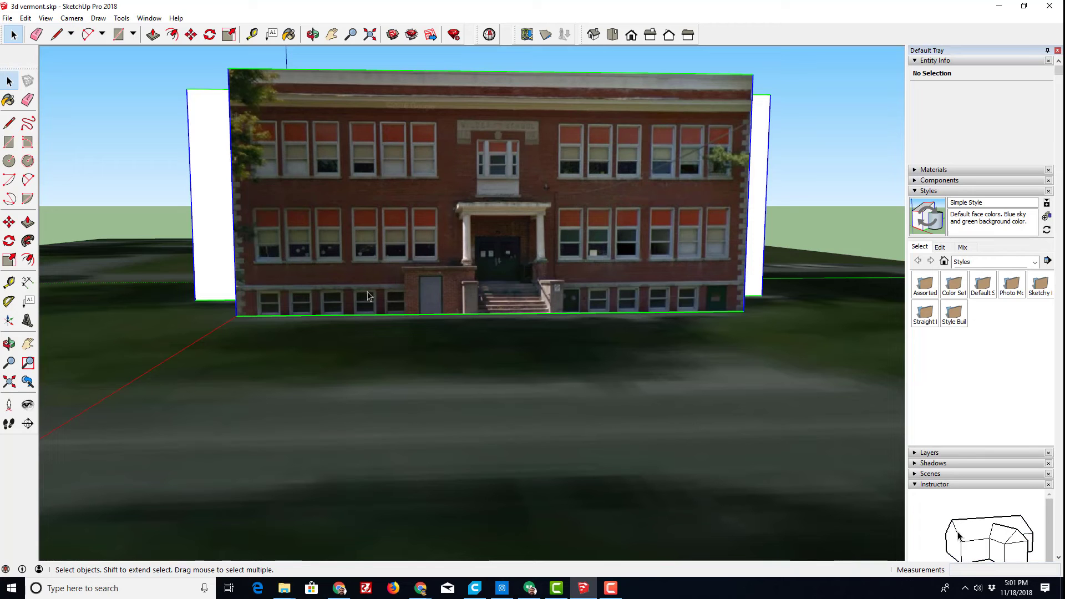
scroll(240, 269, "up", 3)
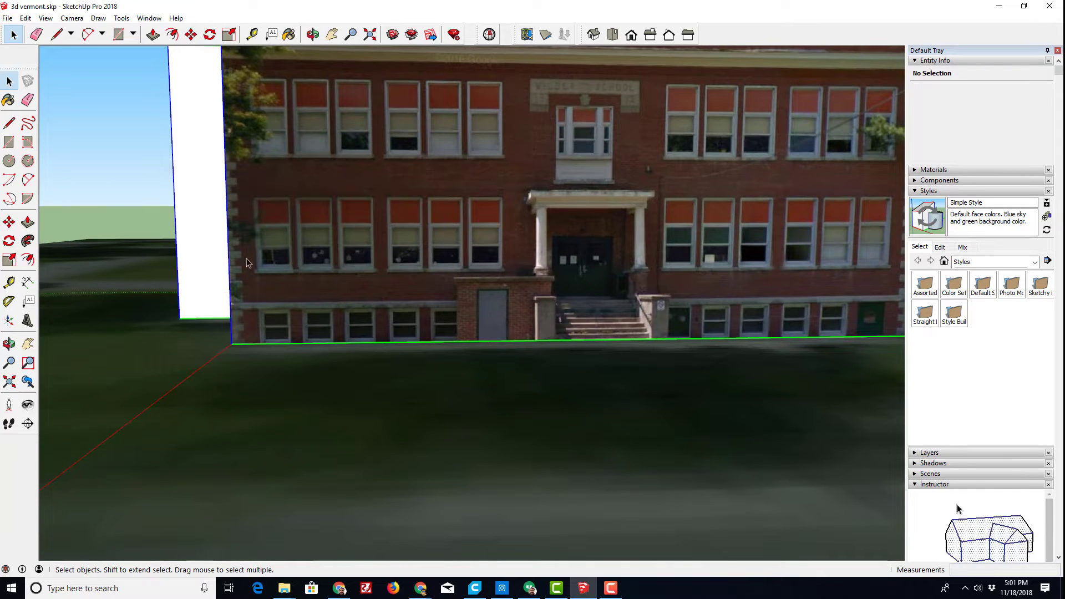
- Draw a rectangle over the leftmost middle-row window and keep only its edges
left_click(8, 143)
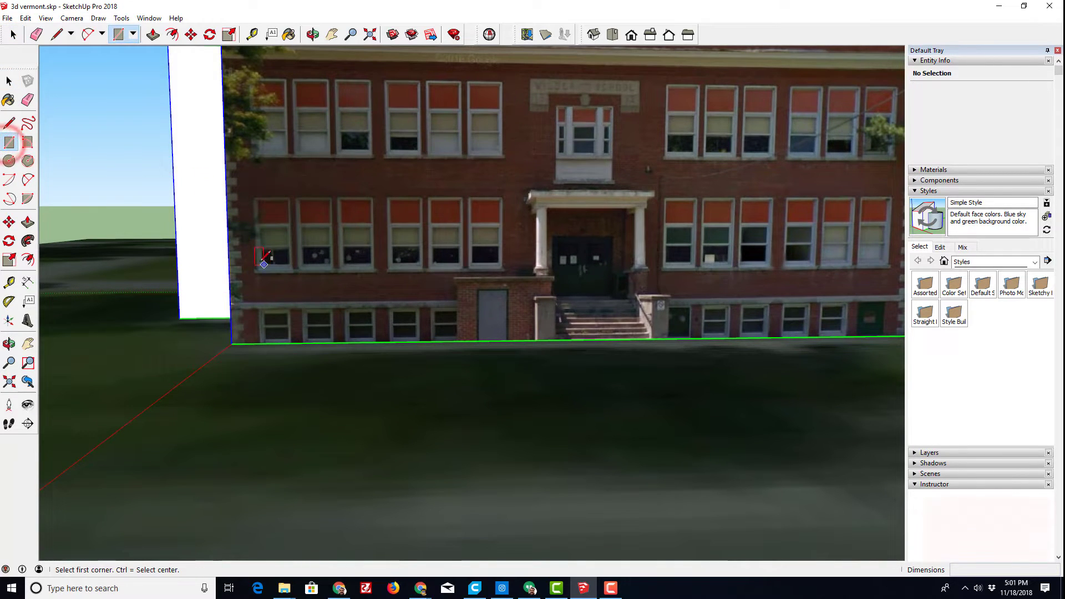
scroll(256, 211, "up", 2)
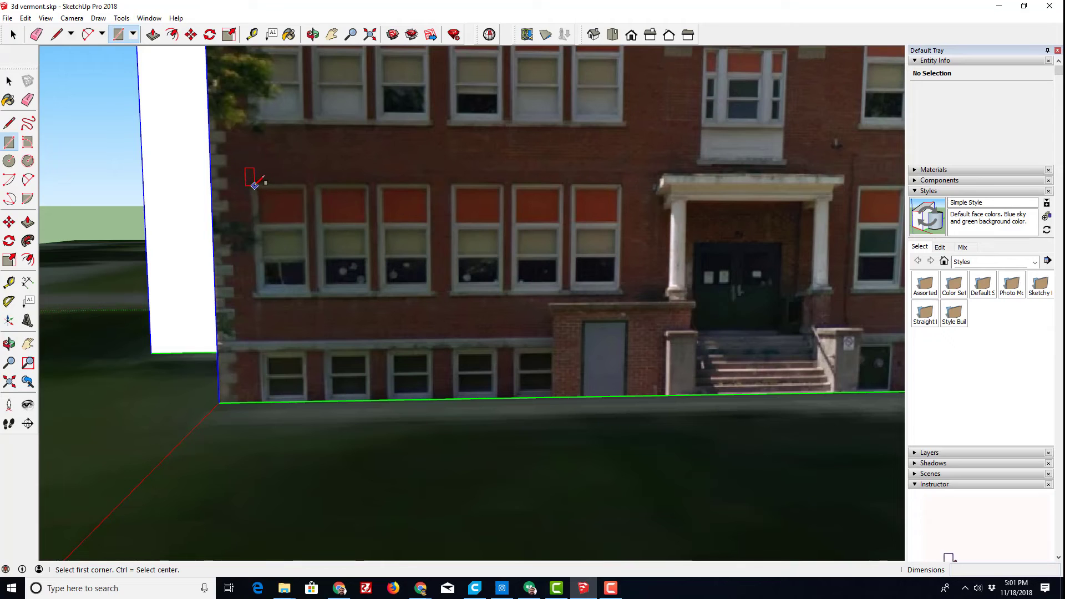
left_click(254, 185)
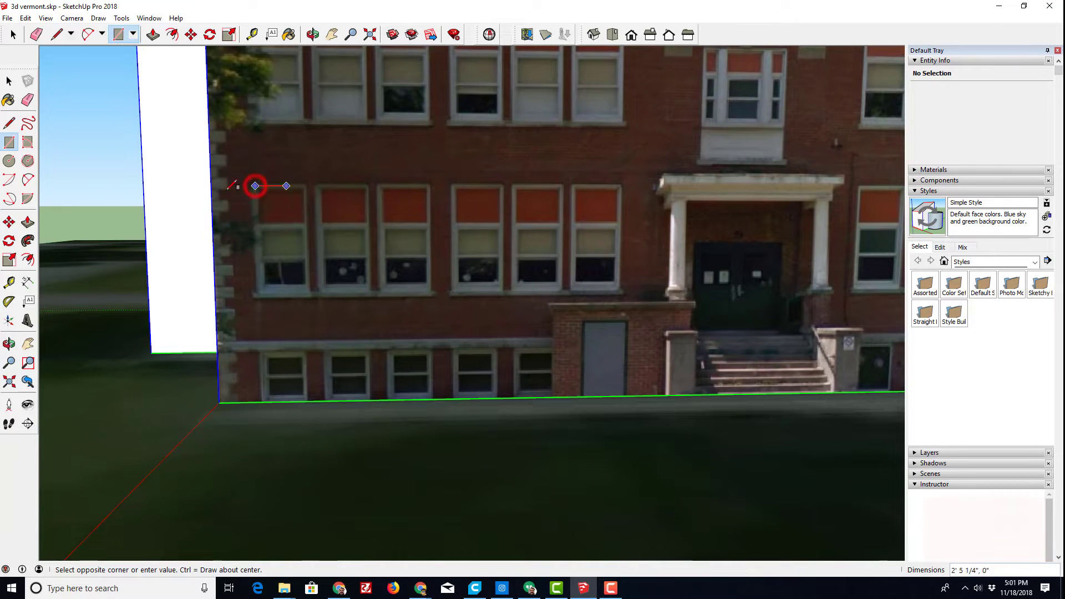
left_click(309, 289)
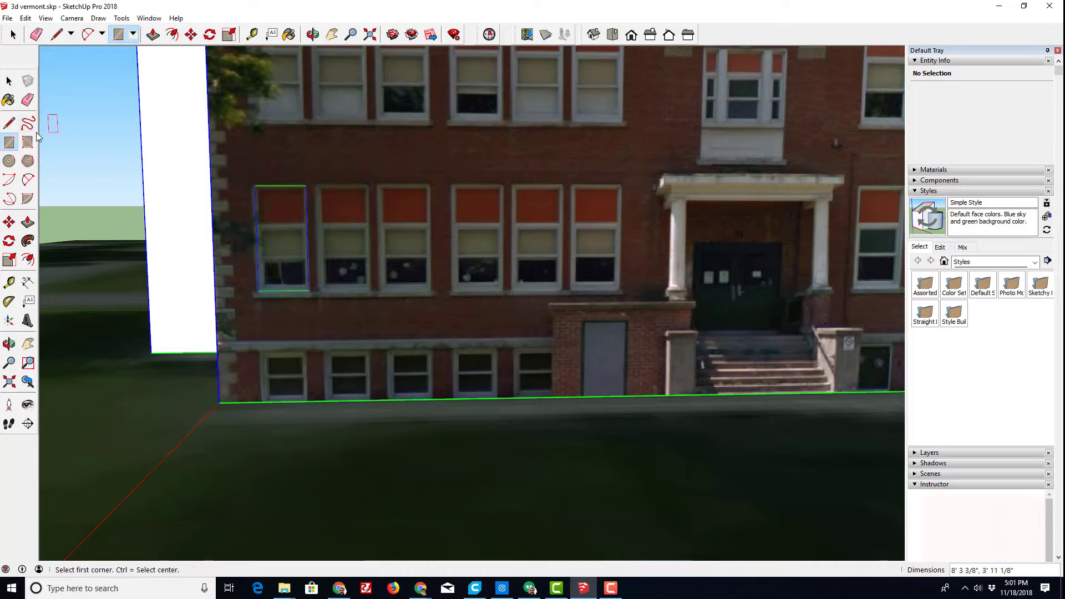
left_click(9, 81)
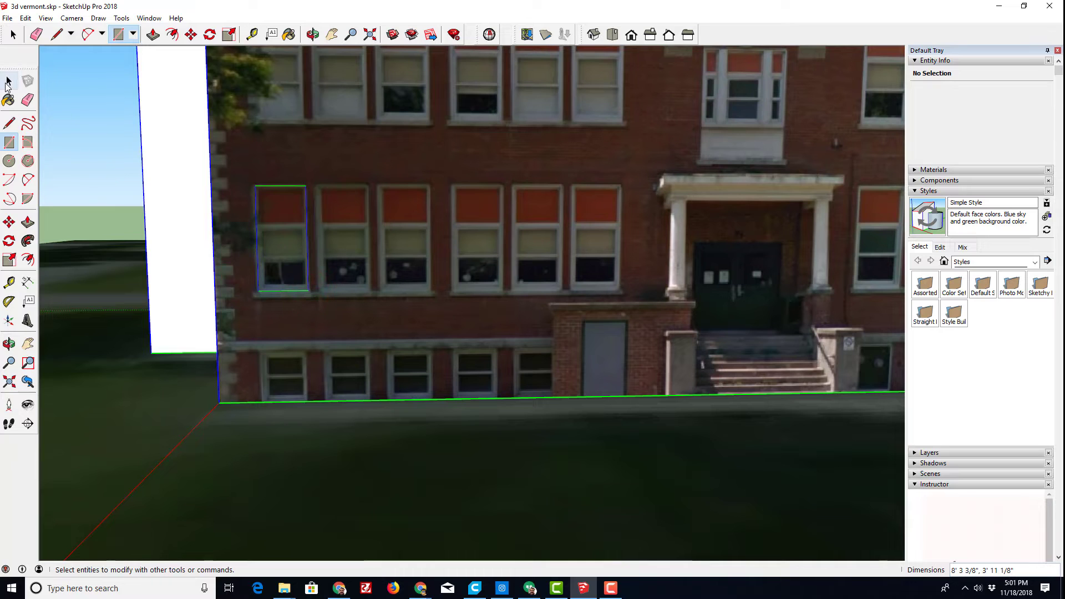
double_click(277, 239)
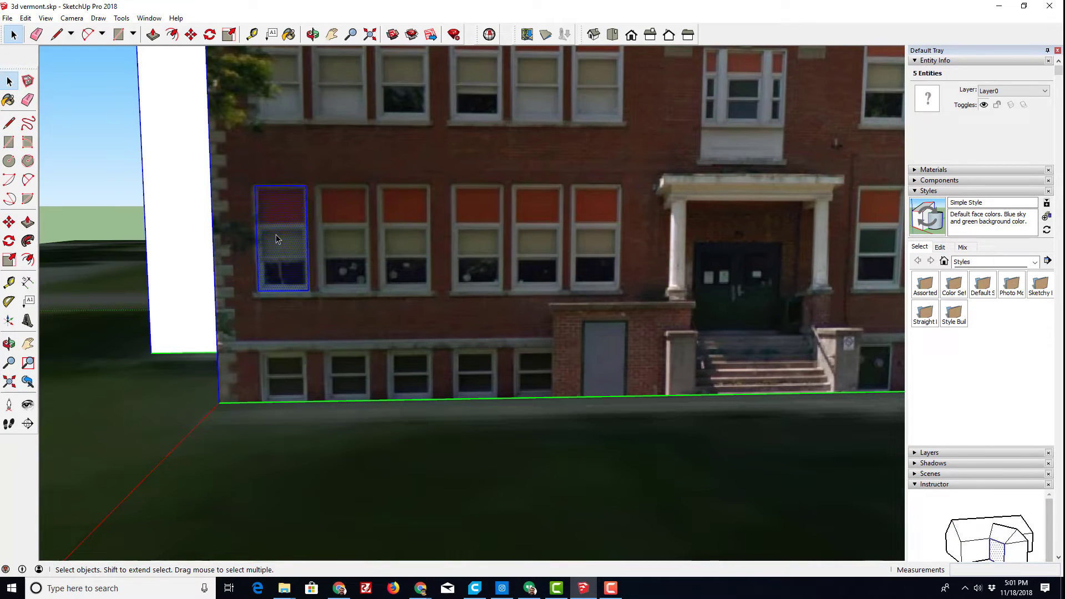
left_click(280, 240, "shift")
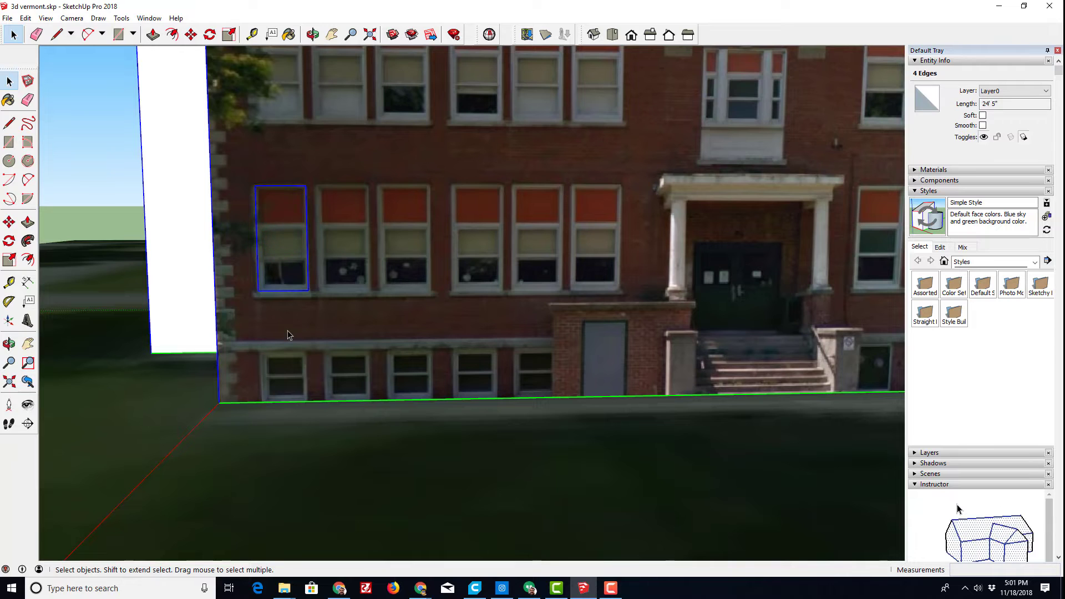
- Copy the window outline onto the second window
scroll(257, 298, "up", 2)
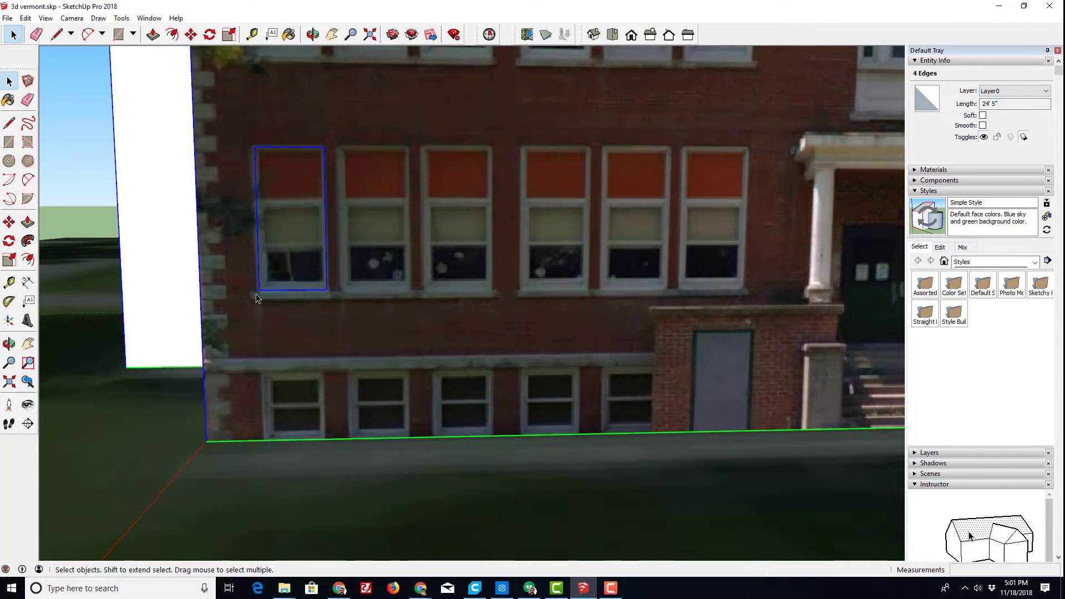
left_click(9, 222)
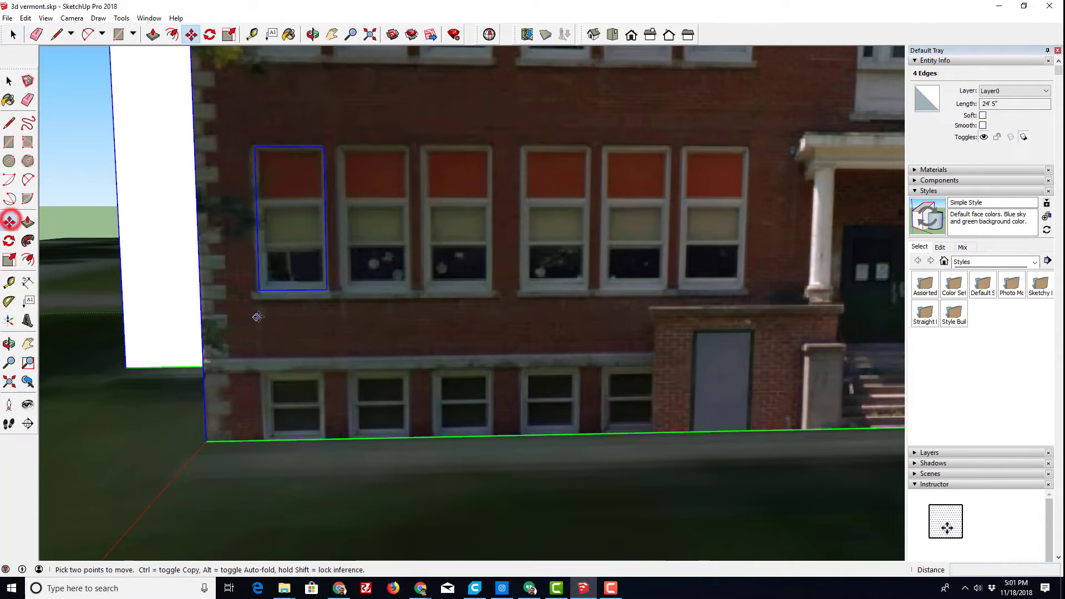
left_click(260, 289)
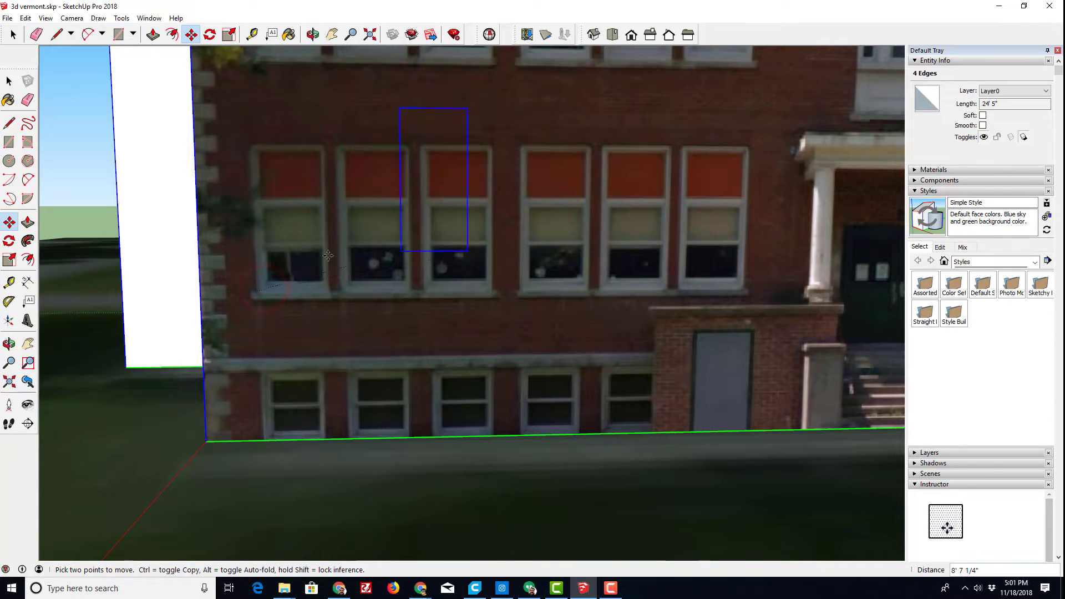
key("ctrl")
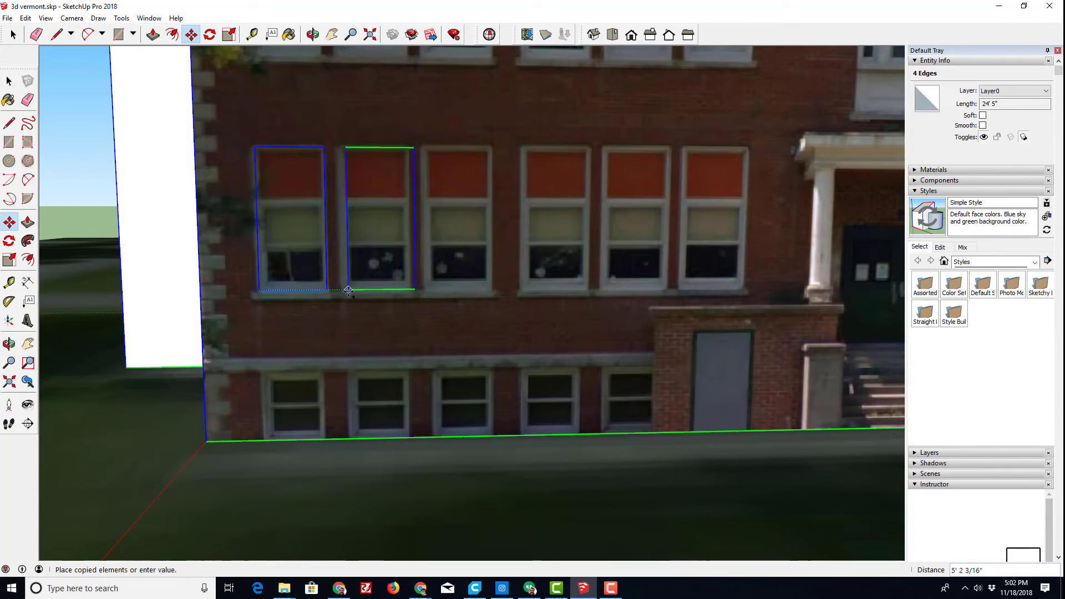
scroll(346, 290, "up", 1)
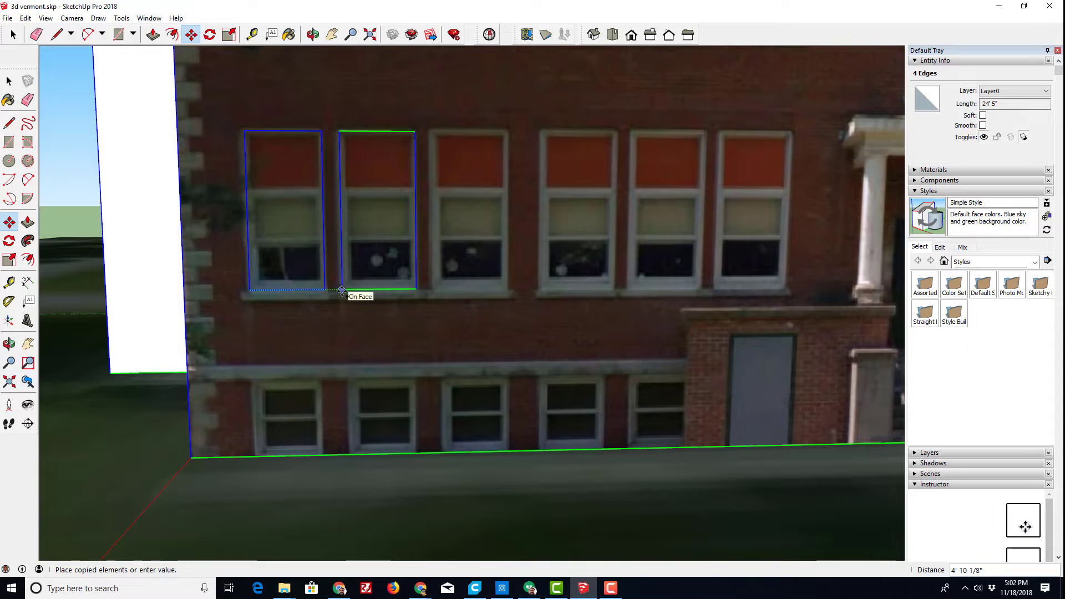
left_click(339, 289)
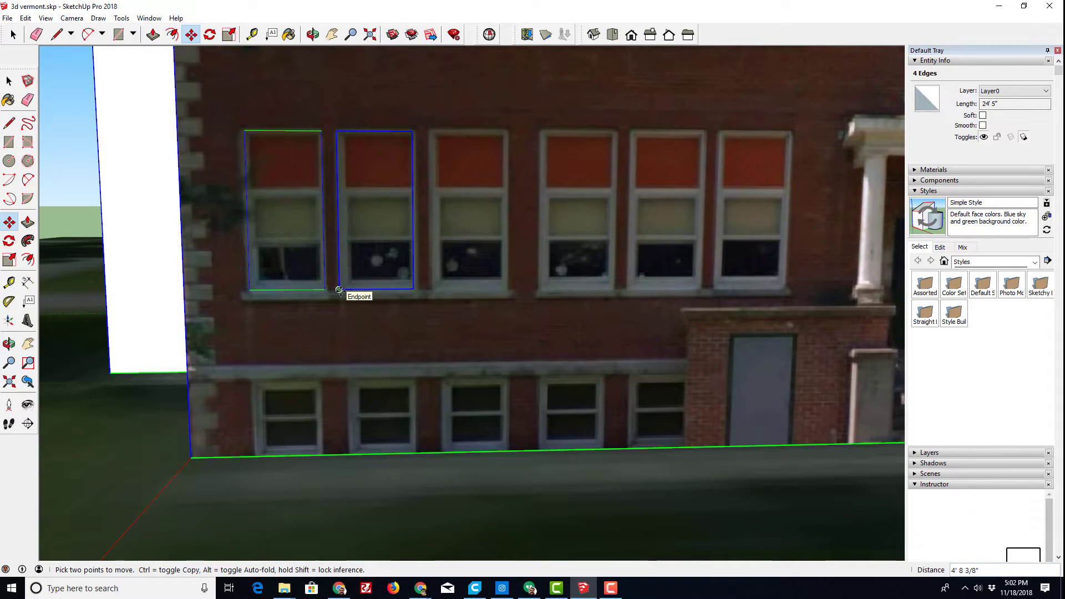
- Copy the outline onto the third window and orbit to an angled corner view
left_click(339, 290)
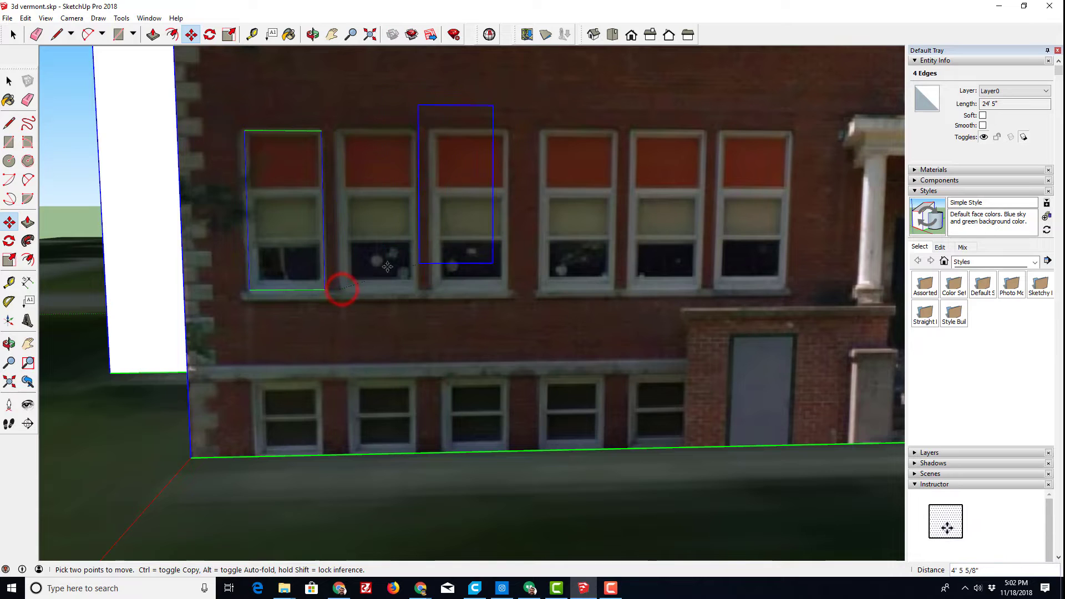
key("ctrl")
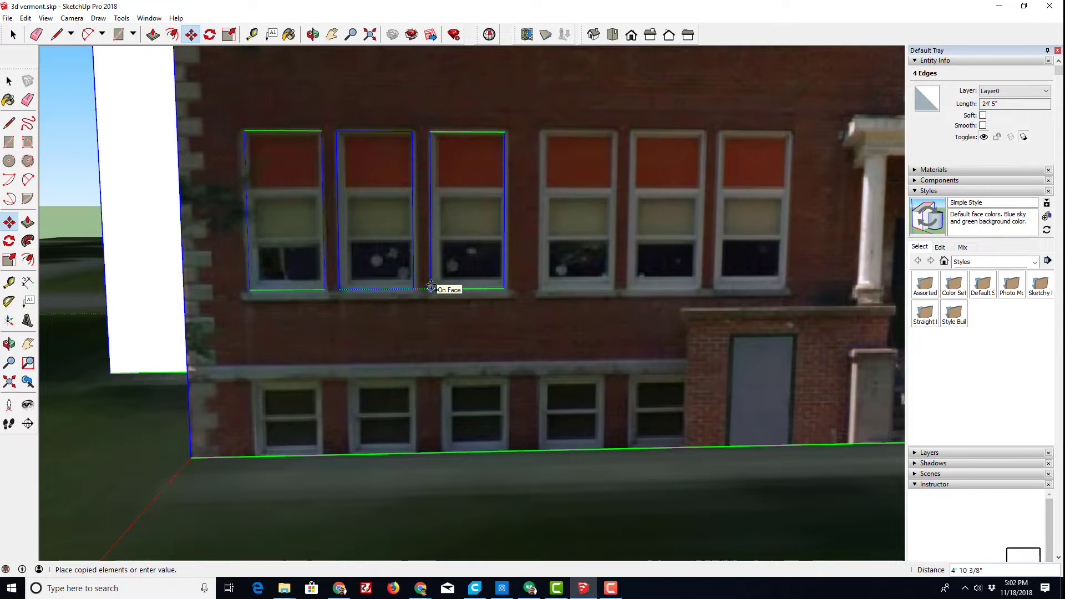
left_click(432, 286)
scroll(433, 284, "down", 2)
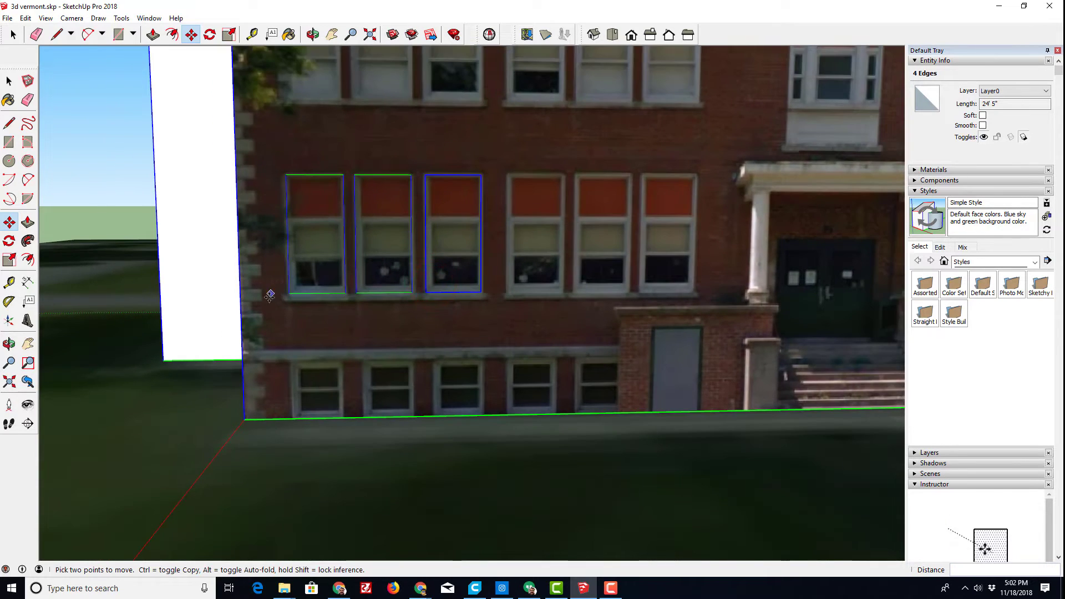
middle_click_drag(270, 294, 531, 307)
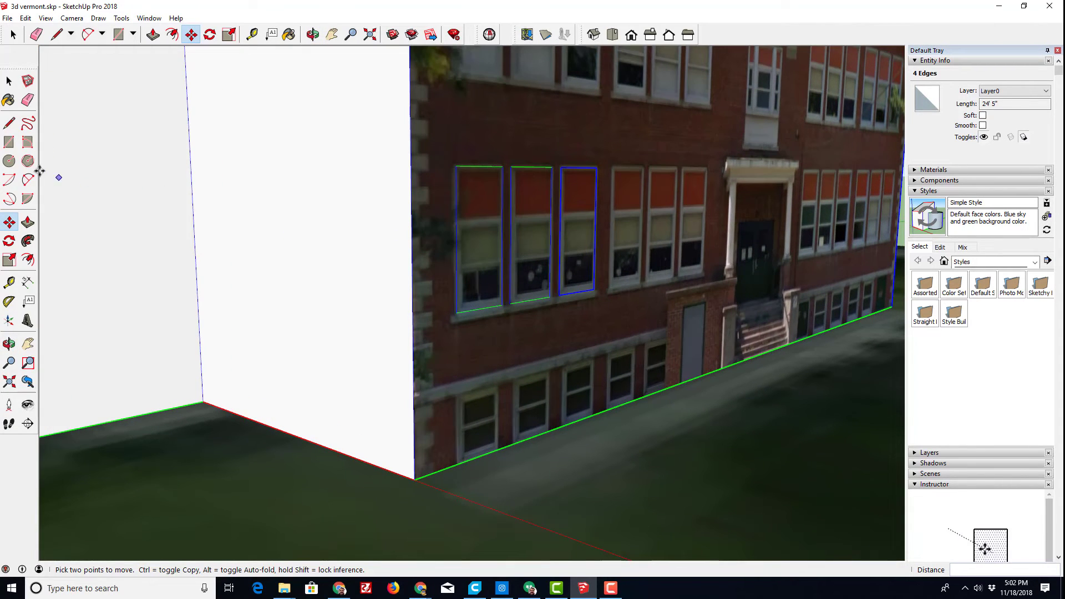
- Push each of the three window faces 6" into the front wall
left_click(27, 222)
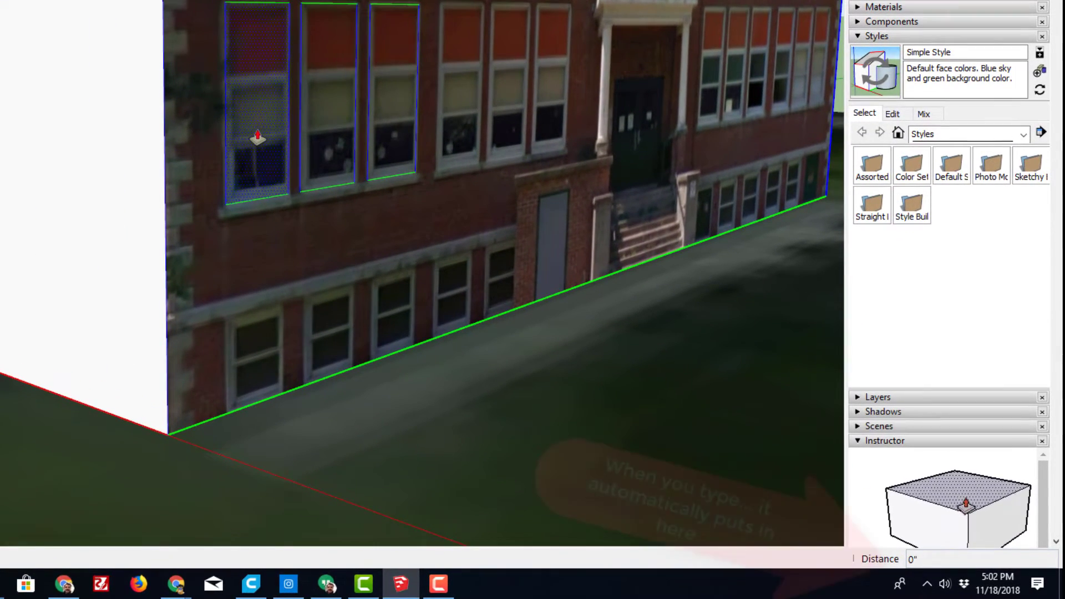
left_click(474, 255)
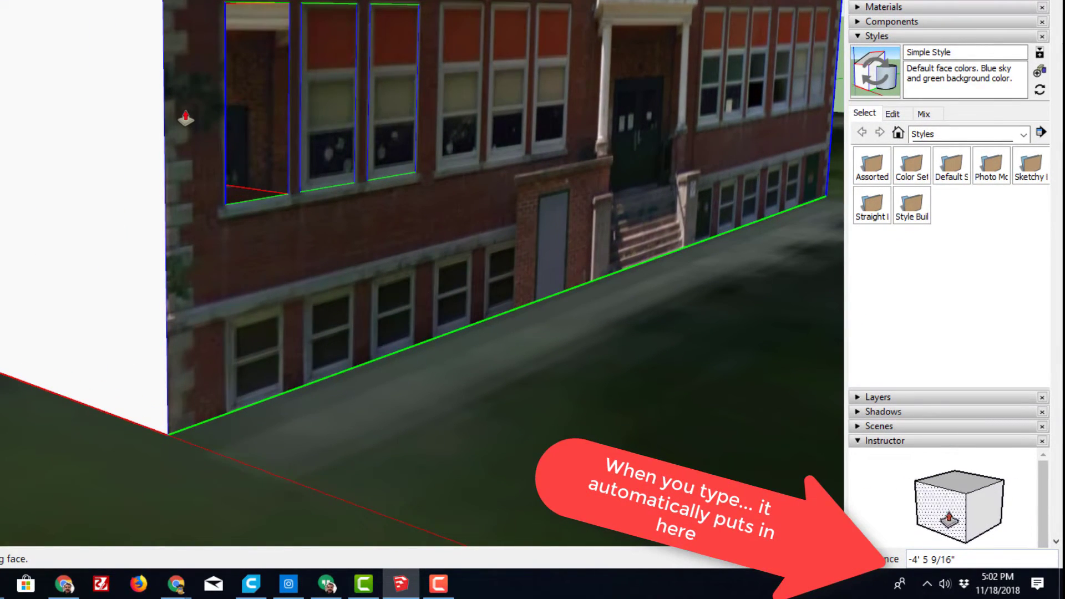
type("6")
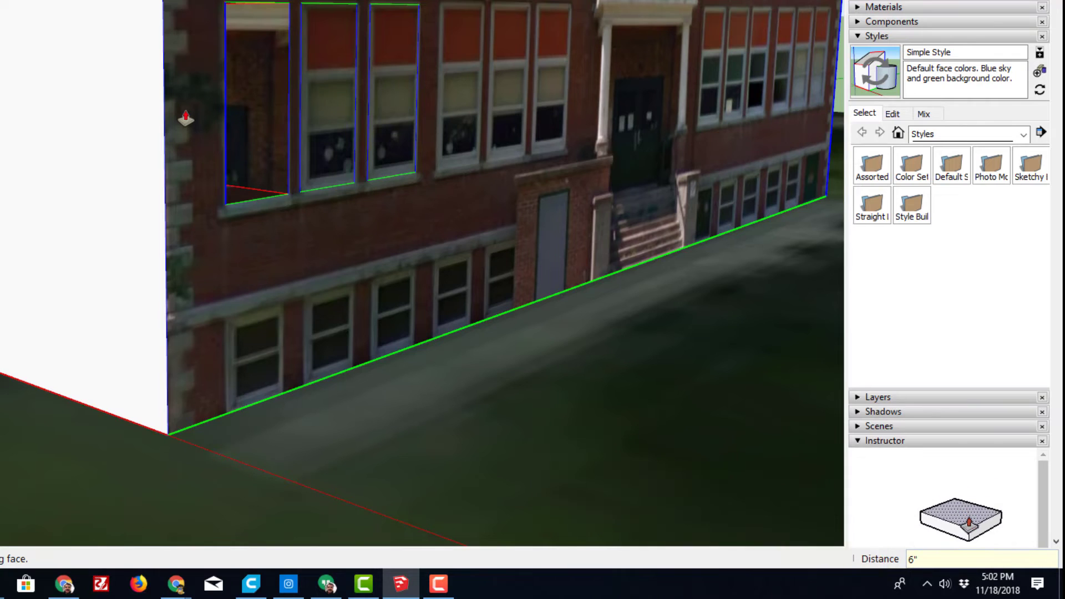
key("Return")
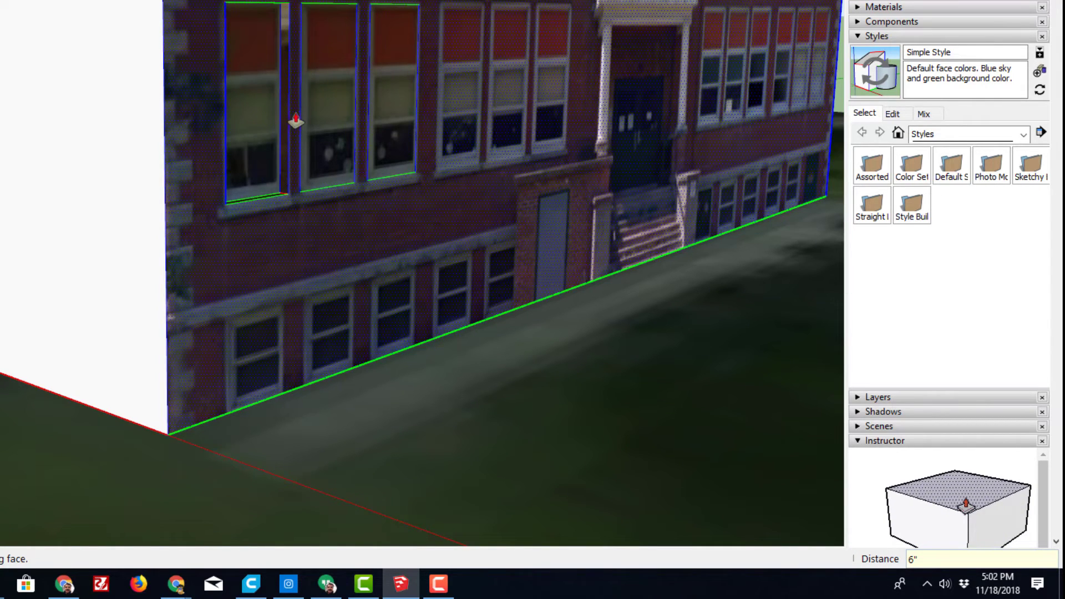
left_click(338, 128)
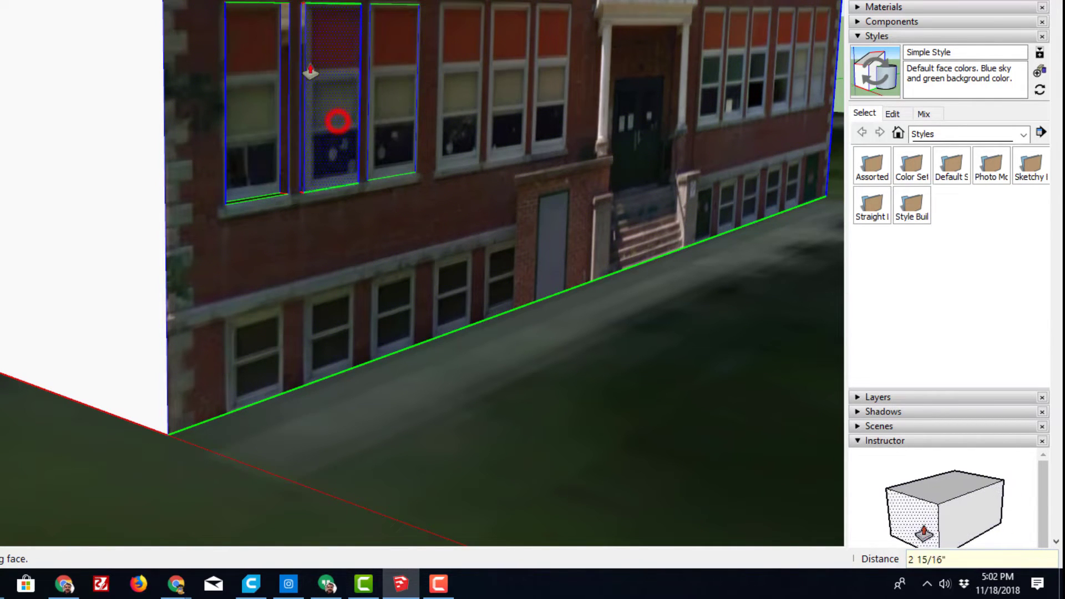
left_click(242, 87)
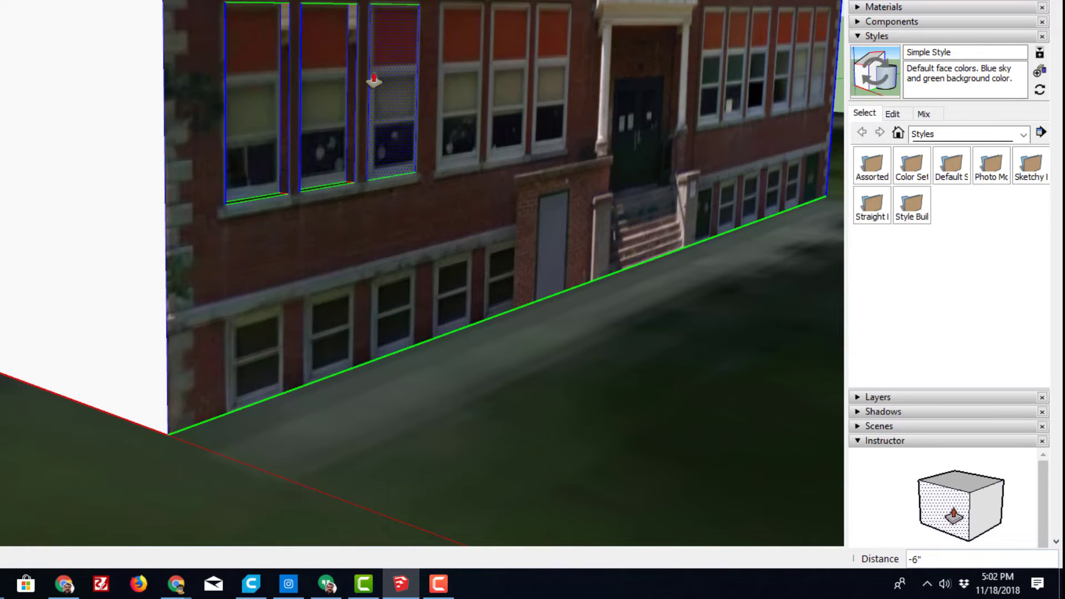
left_click(393, 83)
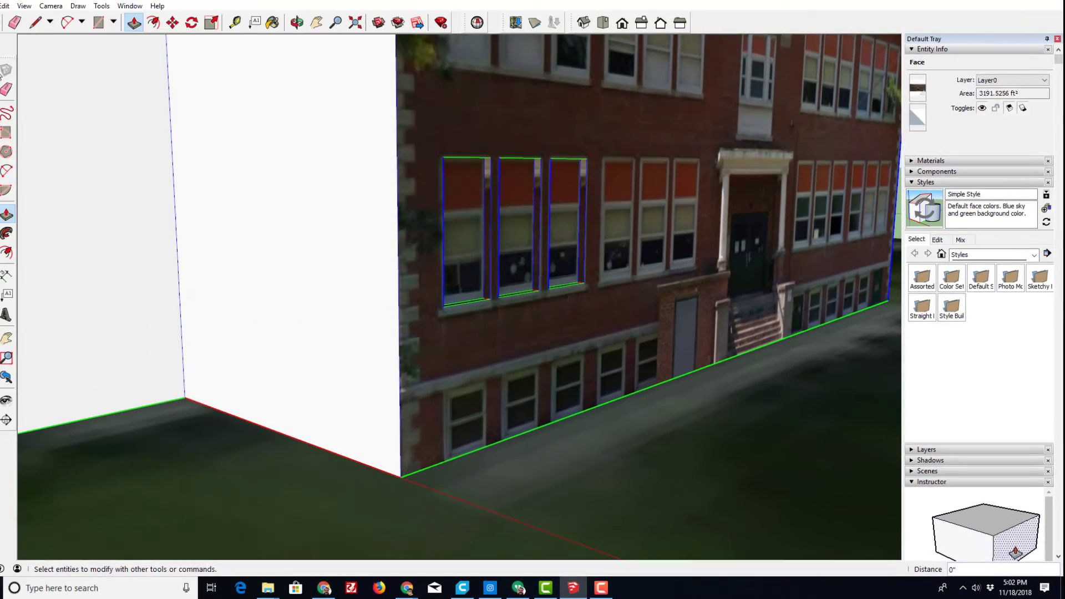
- Copy the three recessed windows onto the next three windows to the right
left_click(0, 70)
mouse_move(622, 327)
middle_mouse_down()
mouse_move(577, 316)
mouse_move(178, 317)
middle_mouse_up()
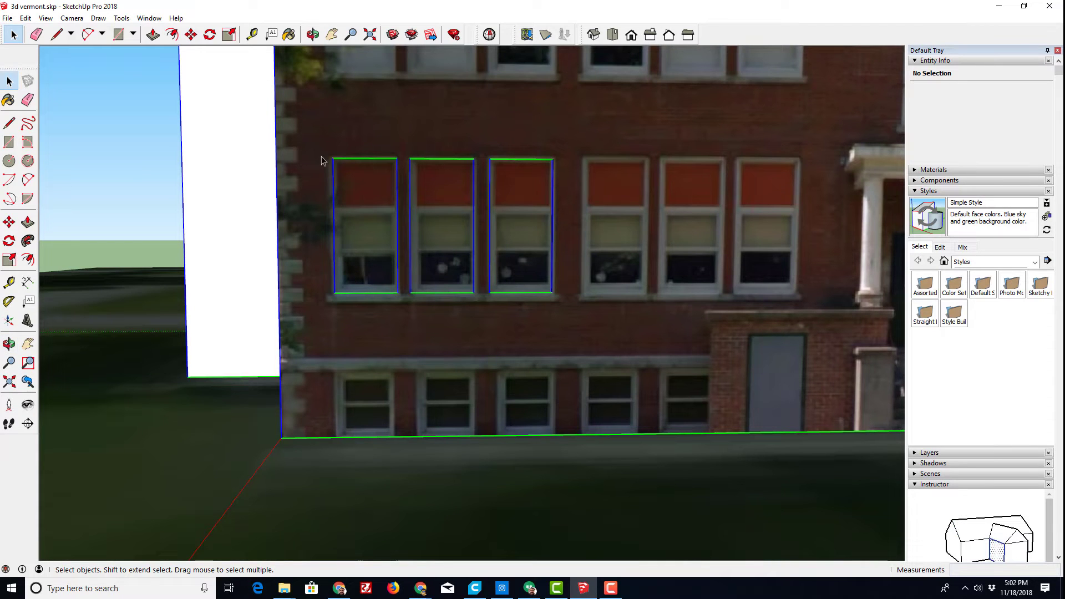
mouse_move(318, 149)
left_mouse_down()
mouse_move(392, 275)
mouse_move(568, 337)
mouse_move(567, 318)
left_mouse_up()
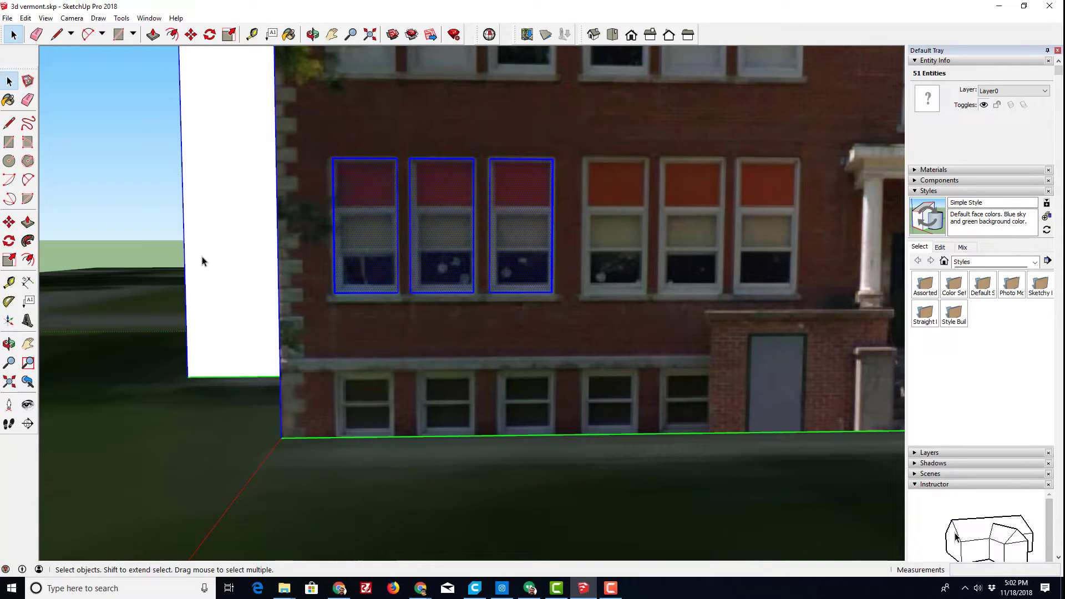
key("m")
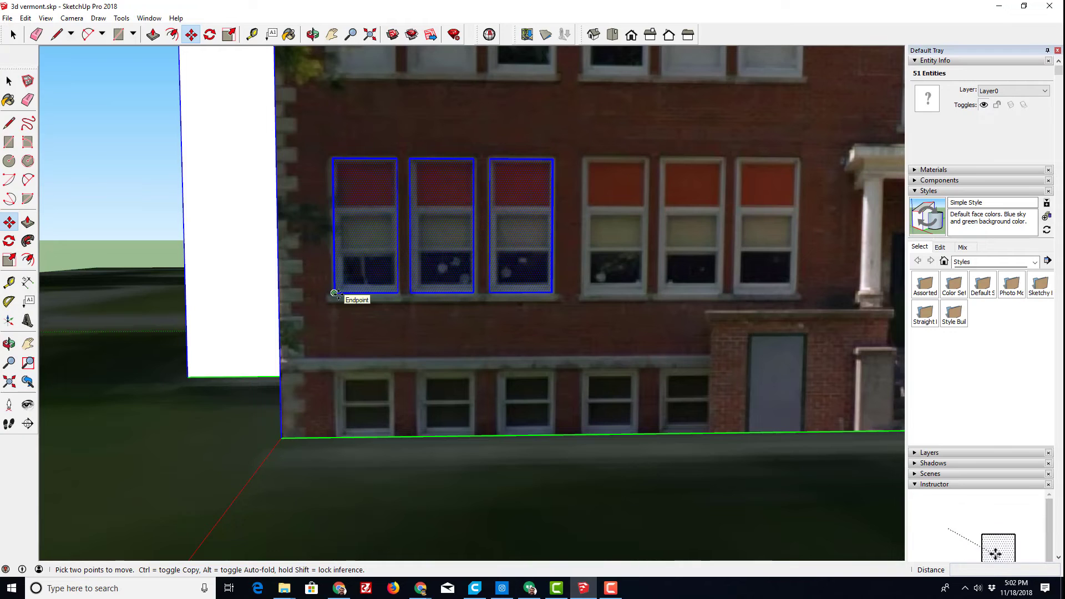
left_click(334, 292)
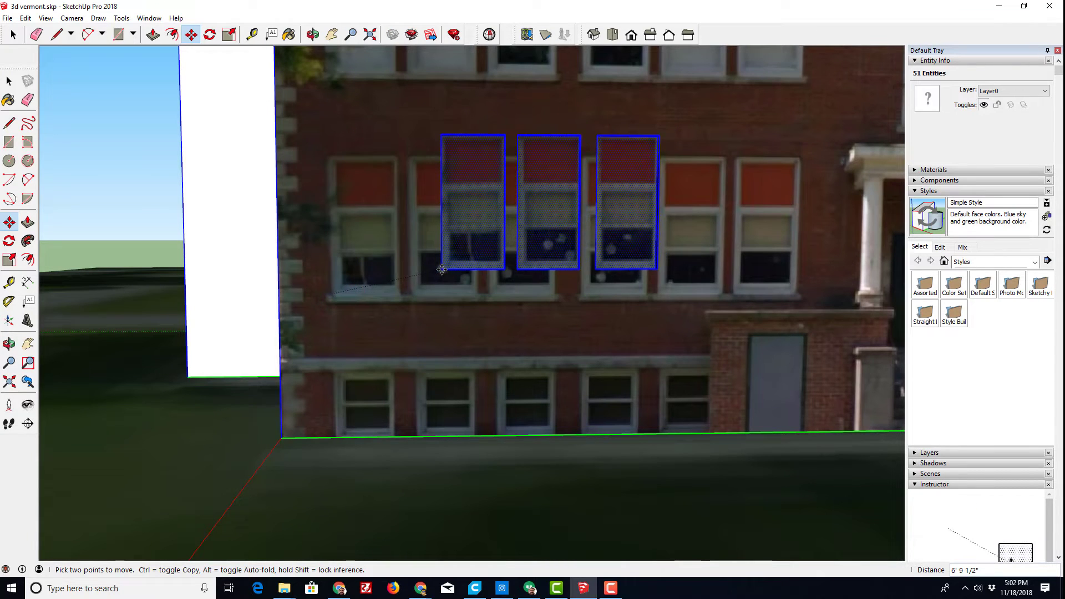
key("ctrl")
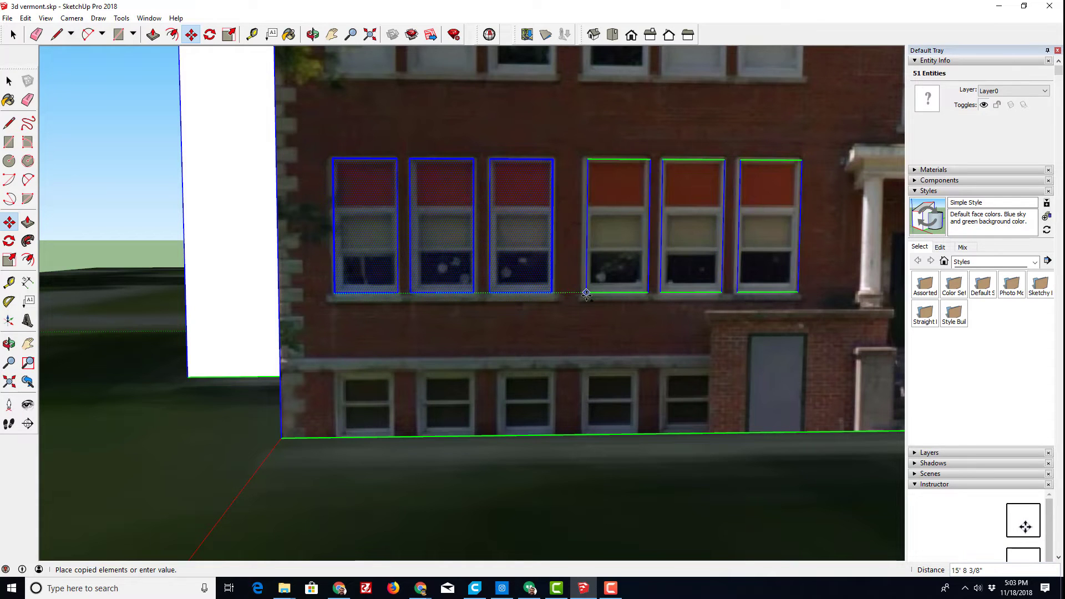
left_click(586, 294)
key("space")
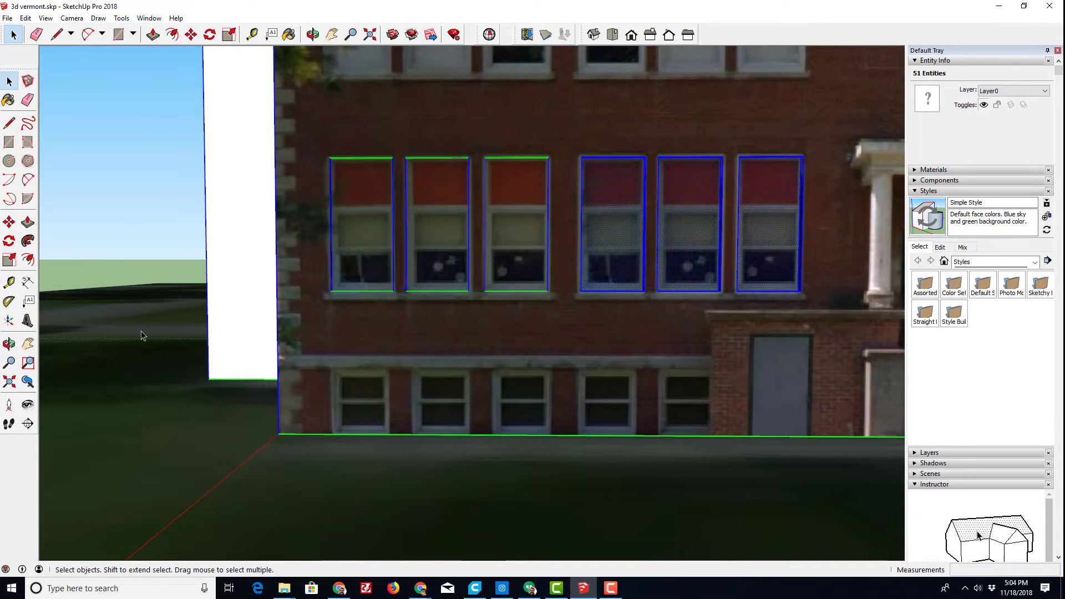
- Orbit to an angled view and back to the front to check the six recesses
key("o")
left_click_drag(143, 333, 397, 309)
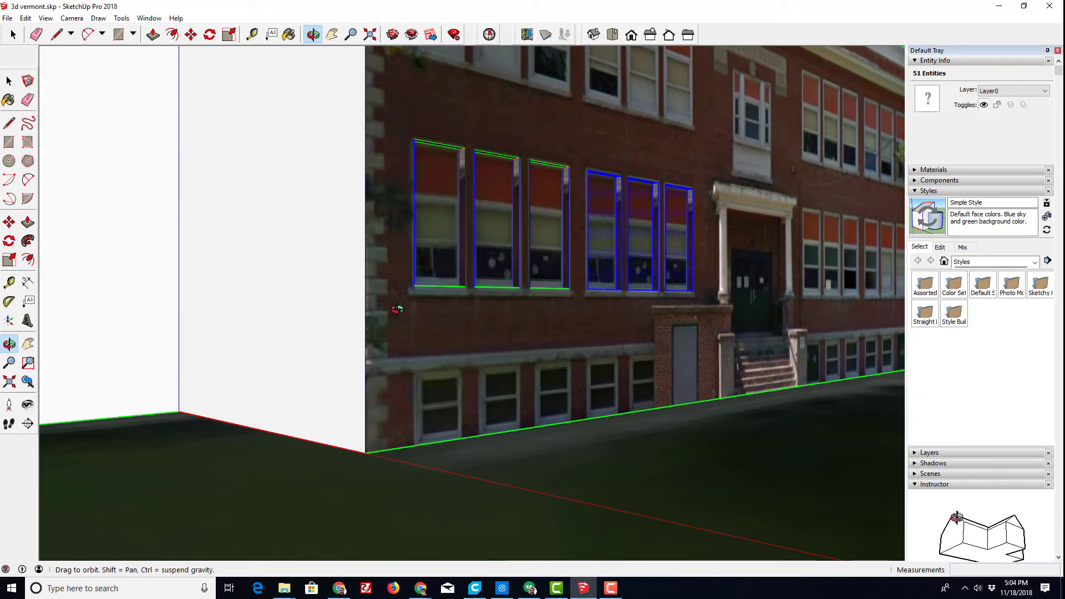
key("space")
key("o")
left_click_drag(625, 269, 574, 300)
scroll(602, 305, "up", 3)
key("space")
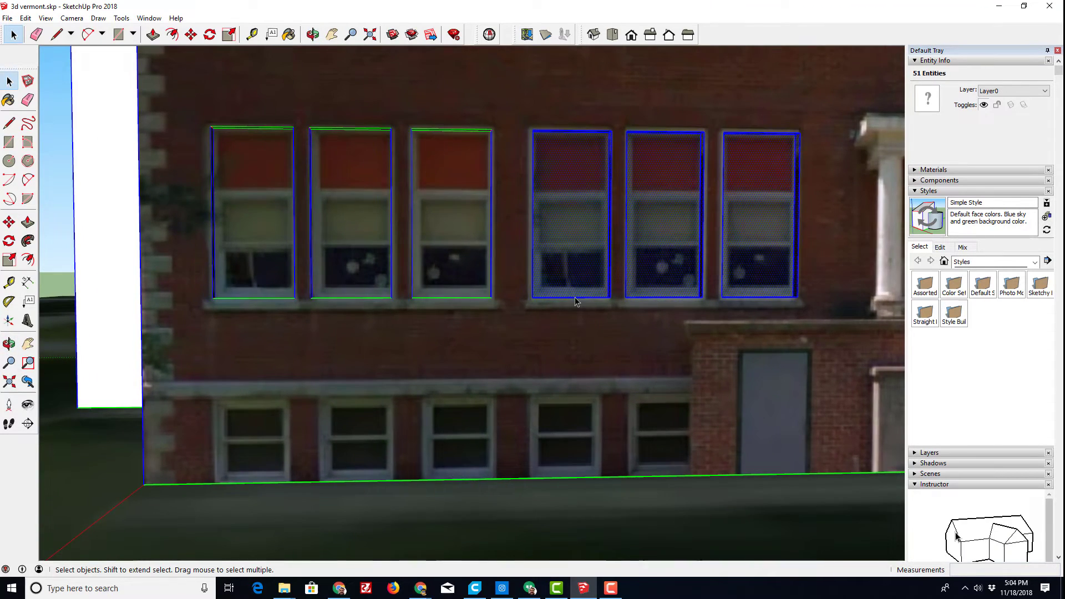
scroll(565, 300, "up", 2)
key("m")
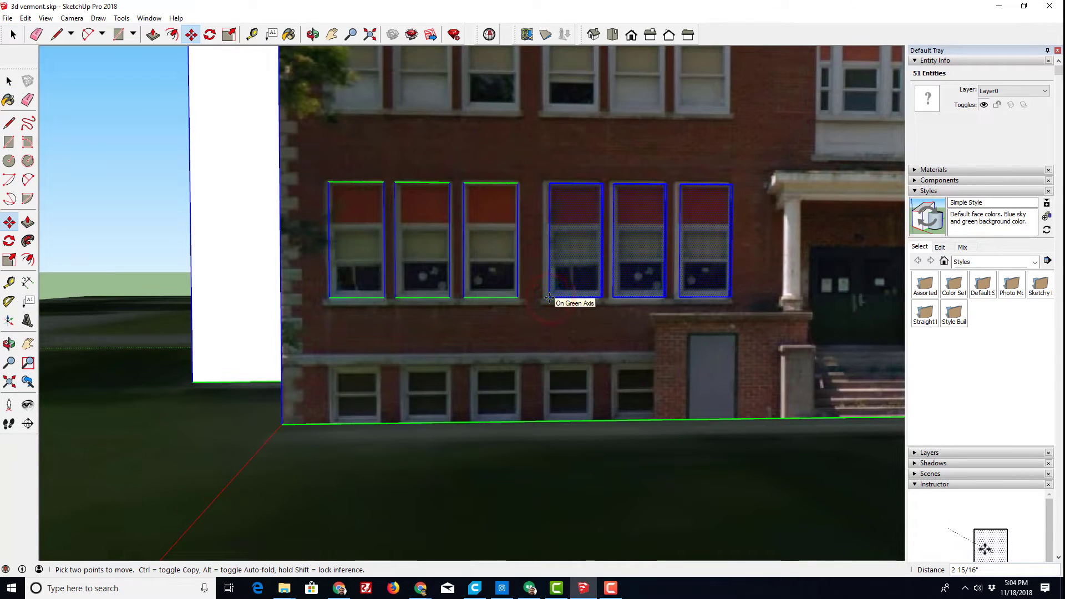
- Copy the right three windows up onto the floor above
left_click(548, 299)
key("ctrl")
middle_click_drag(400, 161, 378, 167)
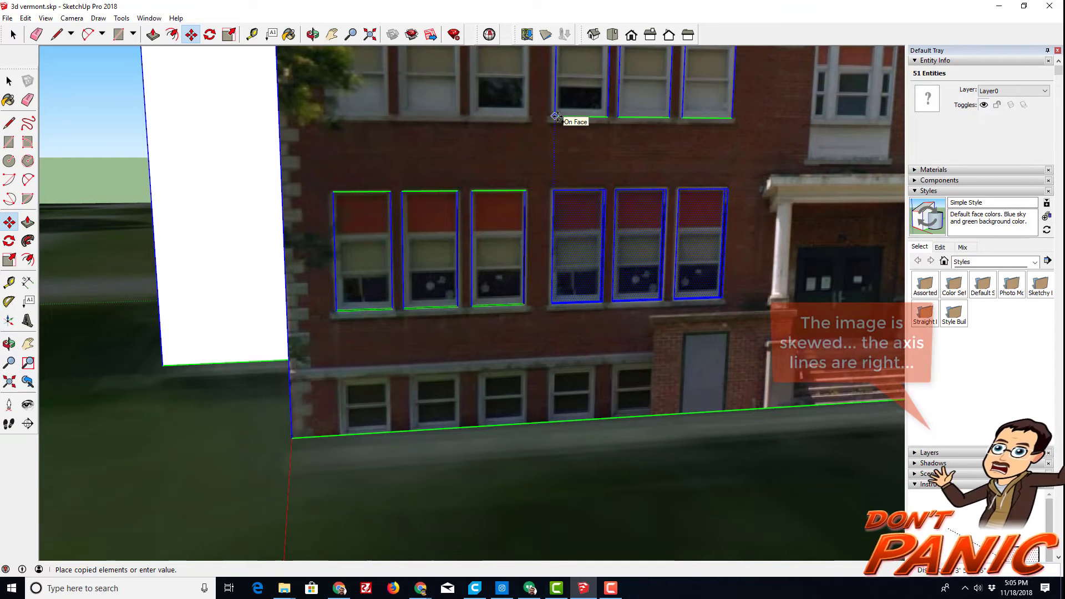
left_click(554, 115)
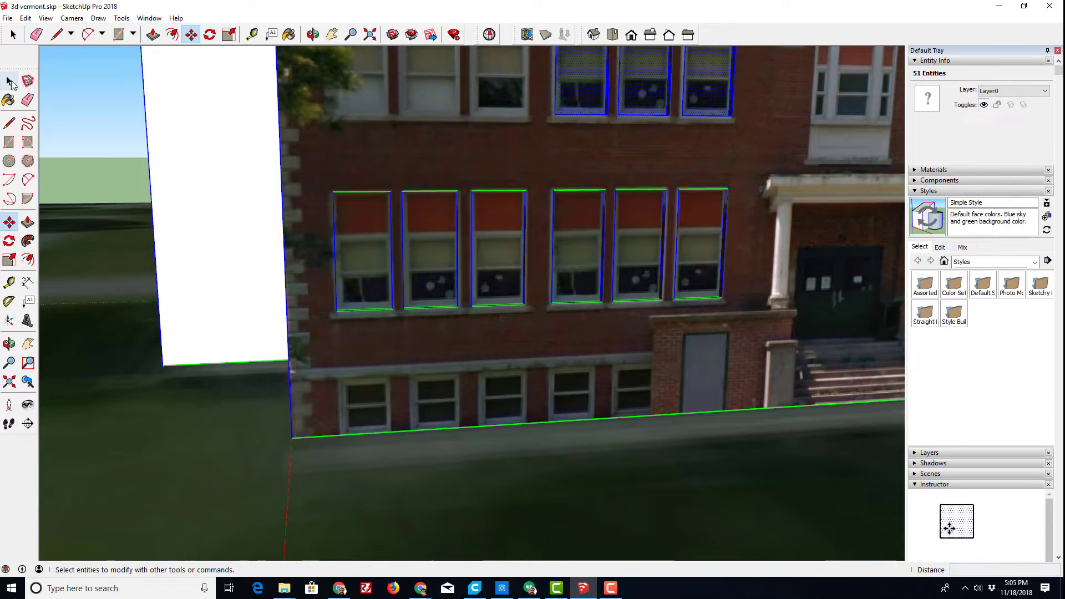
- Copy the left three lower-row windows up onto the matching upper-floor windows
left_click(8, 81)
left_click_drag(354, 254, 538, 322)
key("m")
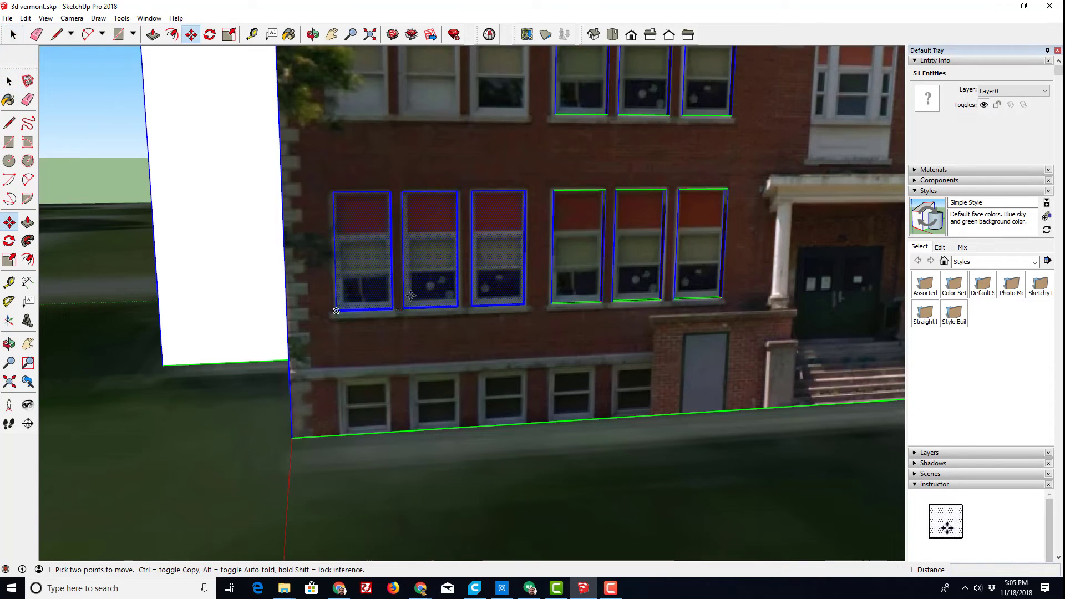
key("ctrl")
left_click(336, 313)
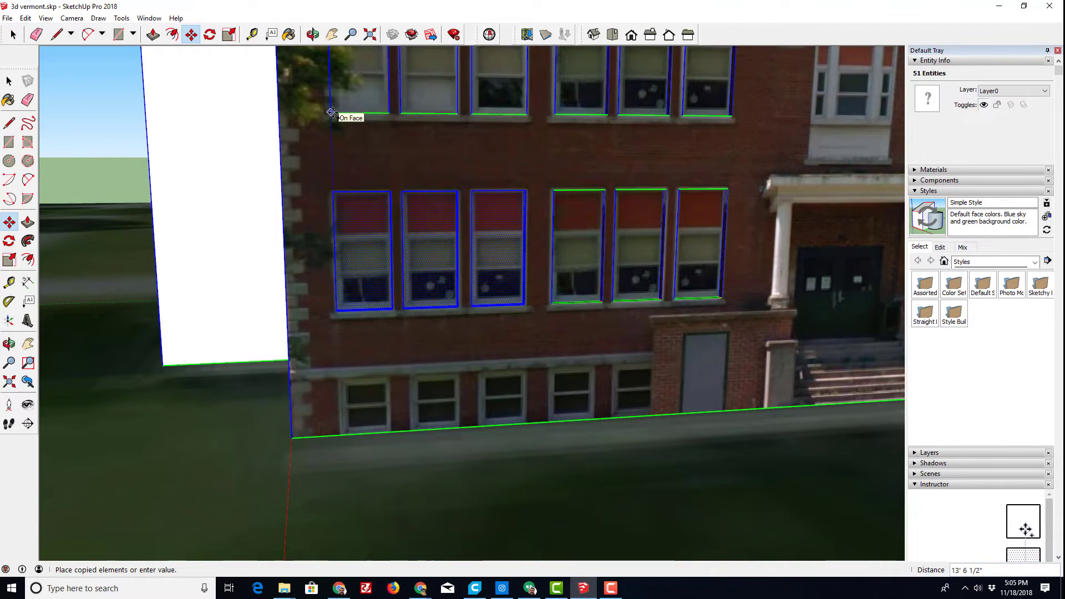
left_click(332, 113)
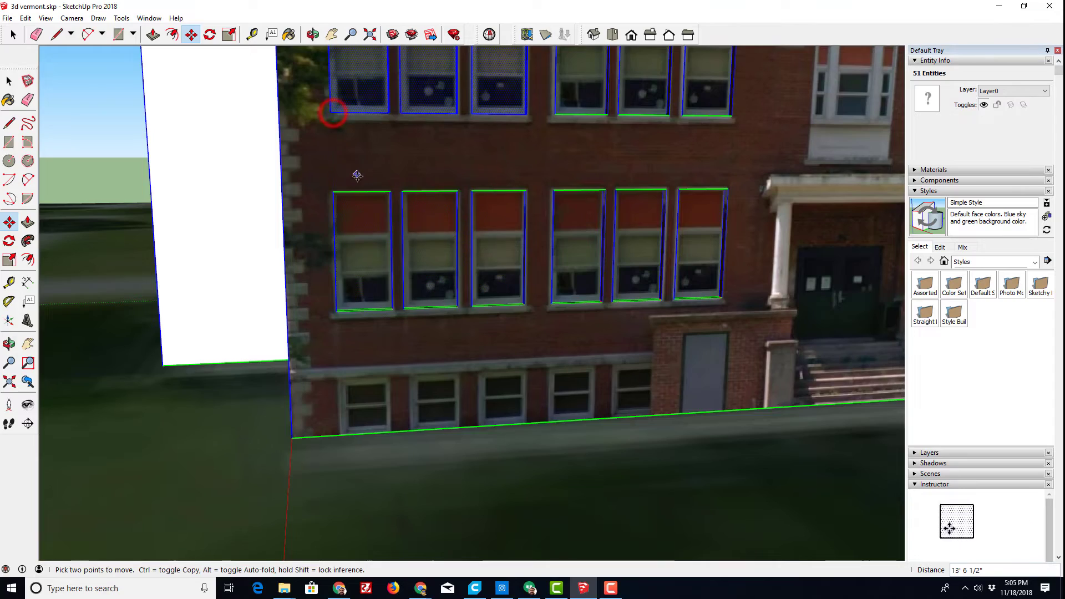
scroll(401, 213, "down", 2)
scroll(499, 167, "up", 3)
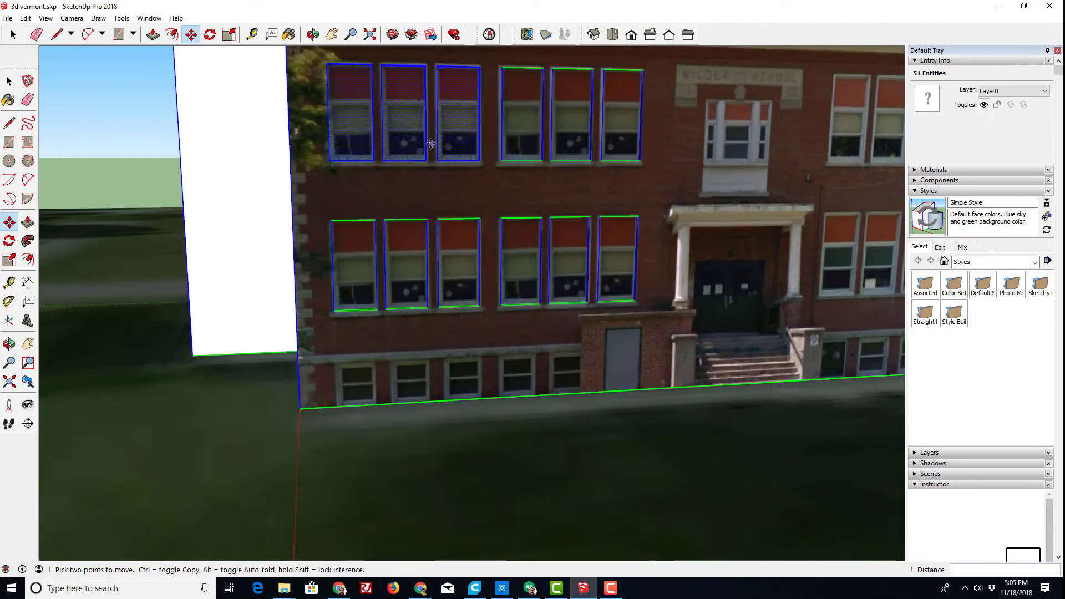
mouse_move(499, 167)
middle_mouse_down()
mouse_move(506, 153)
mouse_move(558, 160)
mouse_move(210, 118)
mouse_move(574, 225)
mouse_move(551, 225)
mouse_move(637, 225)
middle_mouse_up()
- Select all twelve window shapes across both rows
scroll(574, 225, "down", 1)
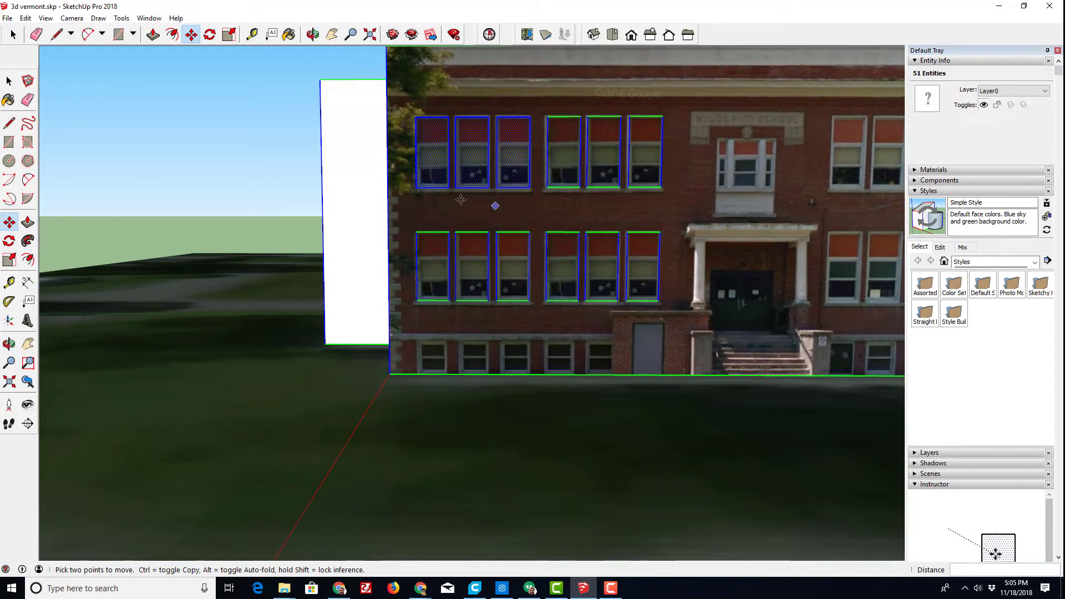
key("space")
middle_click_drag(461, 200, 409, 99)
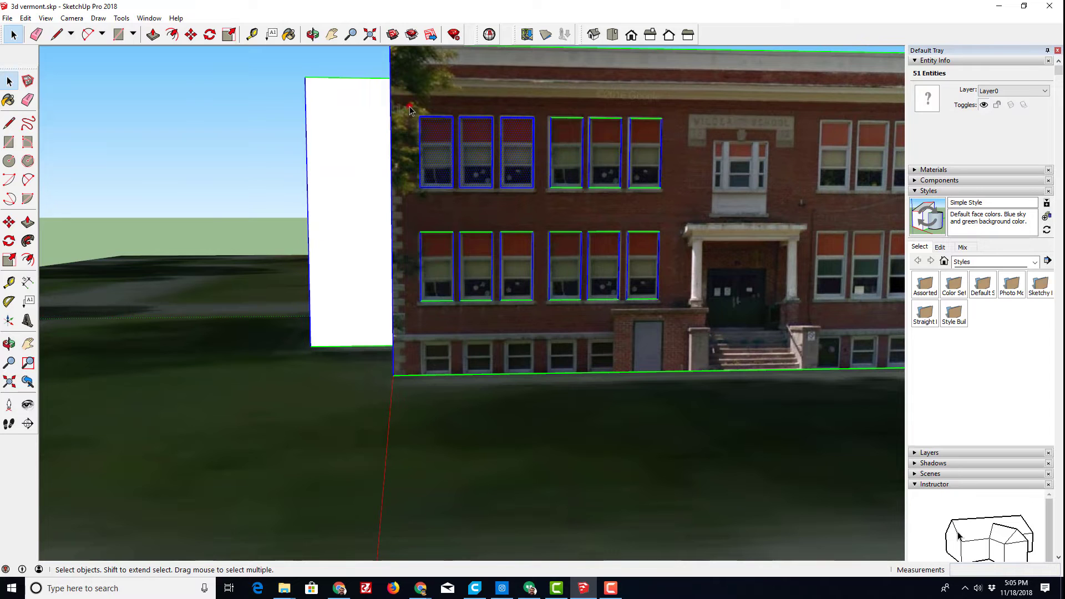
left_click_drag(459, 233, 671, 314)
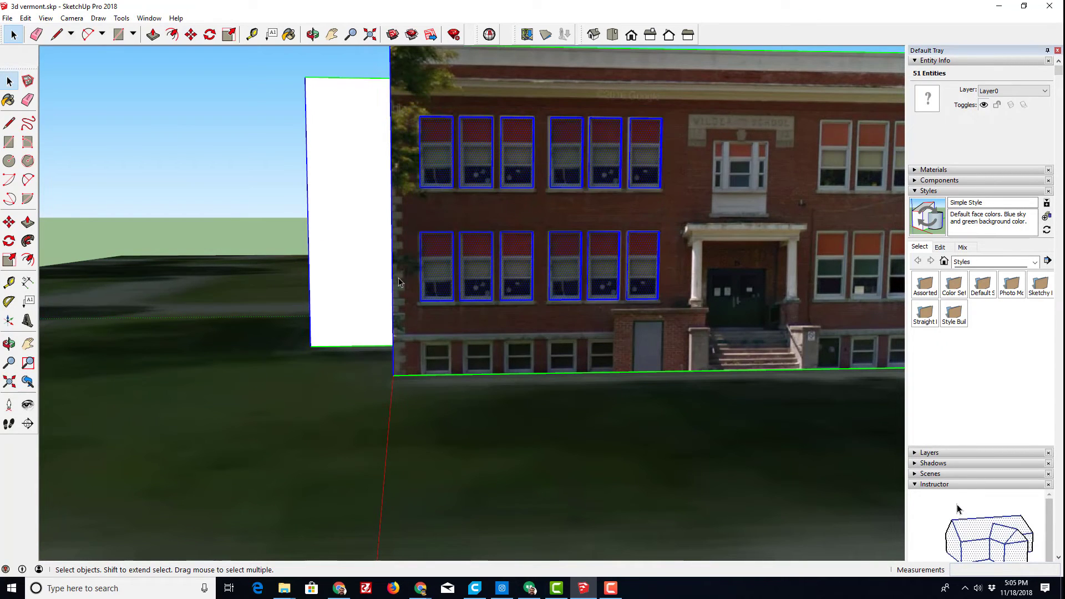
middle_click_drag(671, 314, 233, 231)
middle_click_drag(160, 261, 460, 291)
scroll(461, 292, "up", 3)
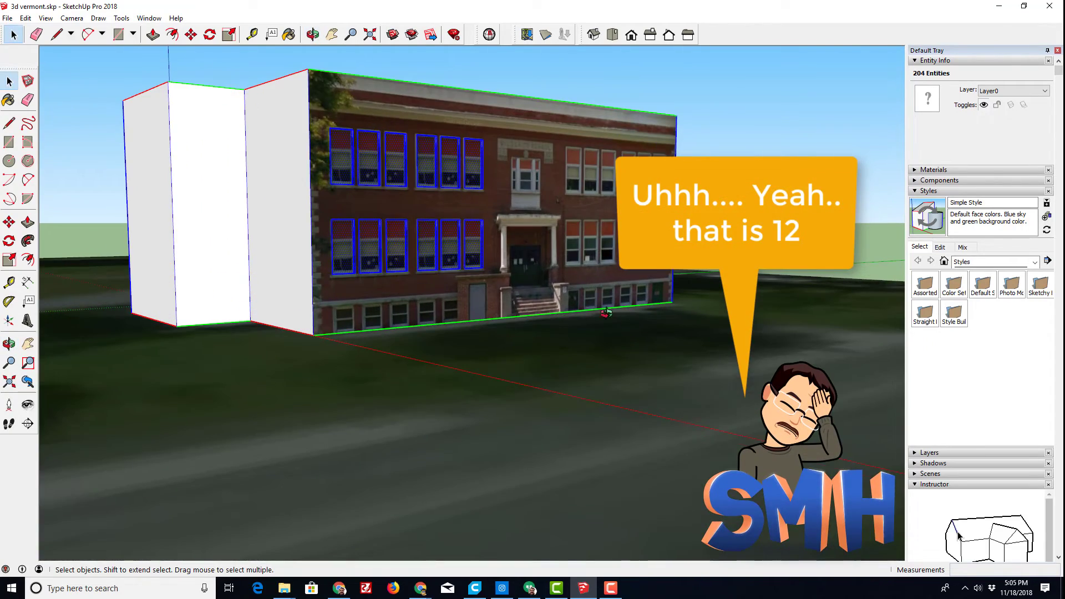
middle_click_drag(606, 312, 477, 288)
scroll(477, 289, "up", 3)
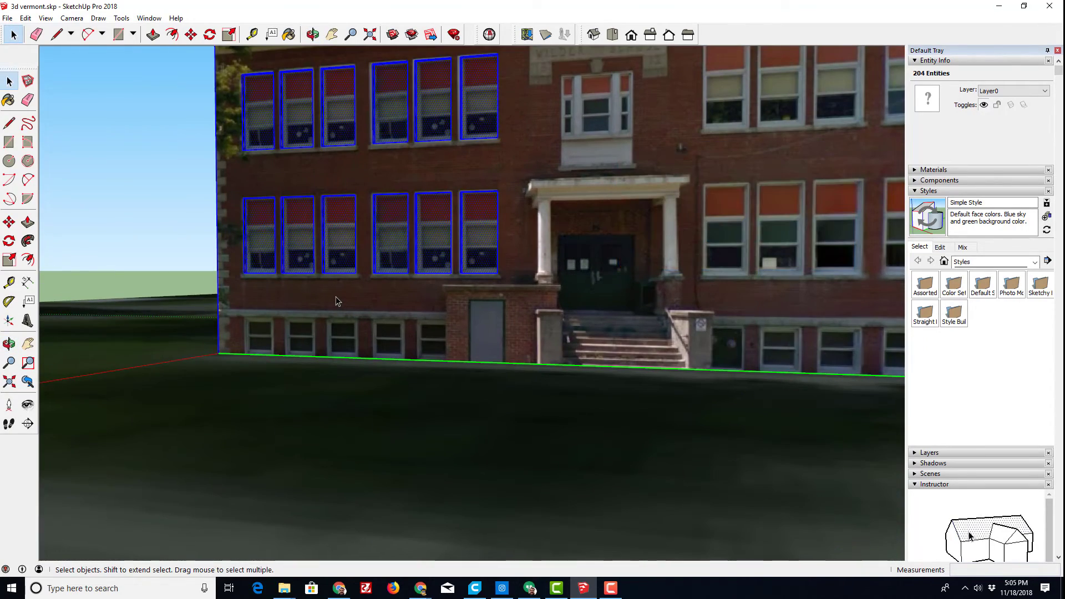
- Copy the twelve windows onto the matching windows across the entrance
key("m")
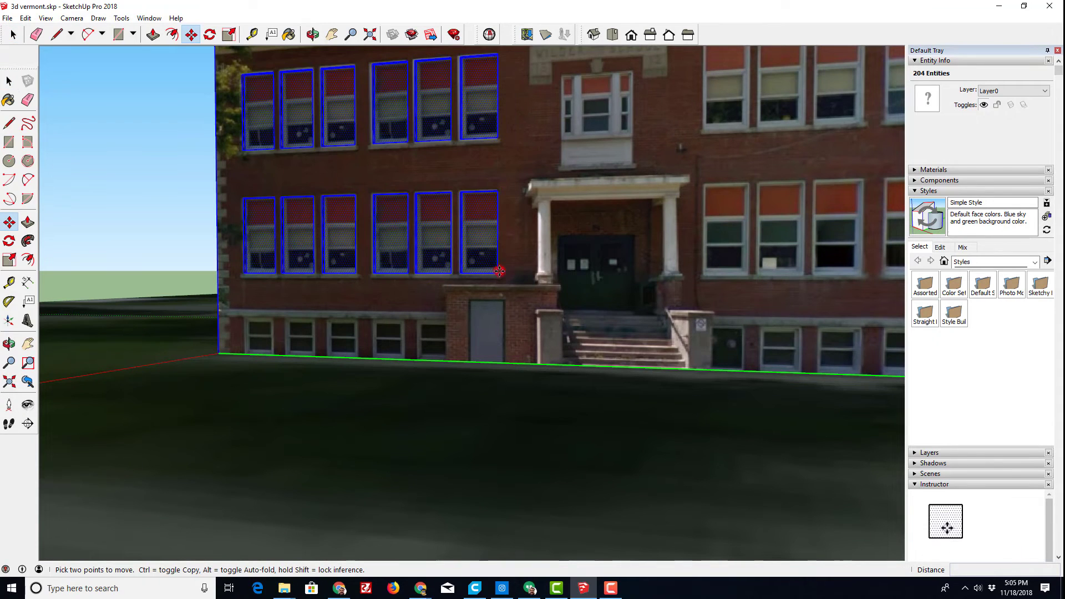
left_click(499, 270)
key("ctrl")
scroll(499, 271, "down", 3)
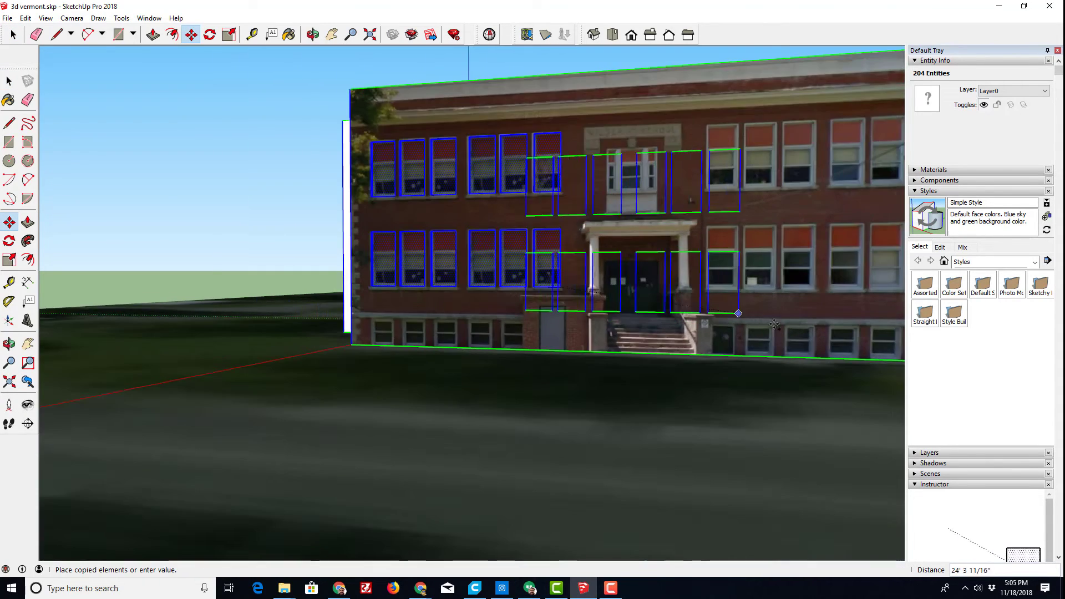
scroll(775, 324, "down", 6)
middle_click_drag(854, 361, 715, 388)
scroll(799, 380, "up", 5)
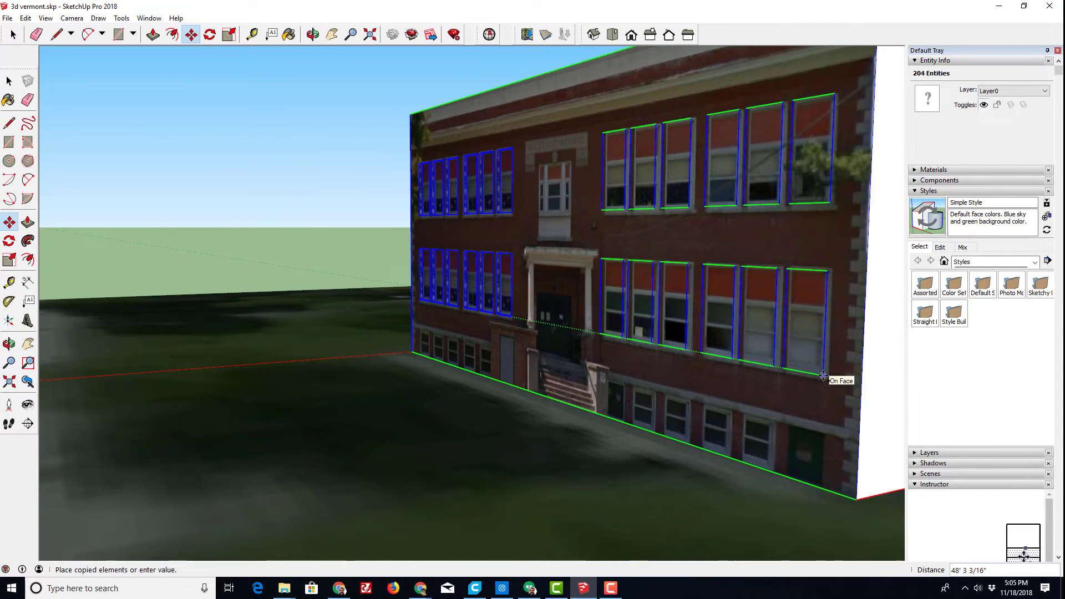
left_click(823, 375)
scroll(778, 306, "up", 3)
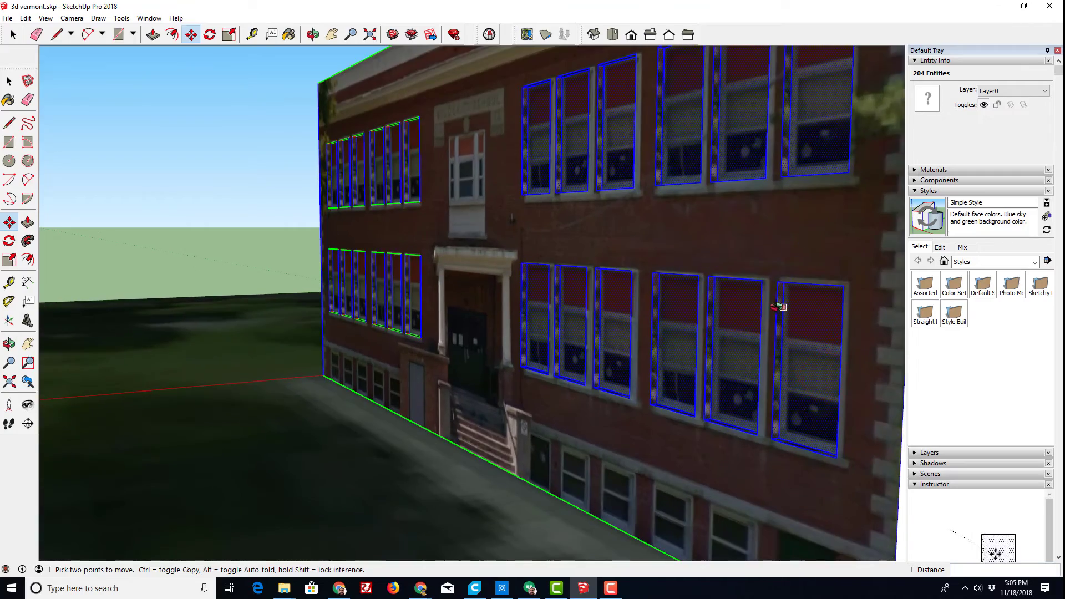
middle_click_drag(778, 307, 748, 292)
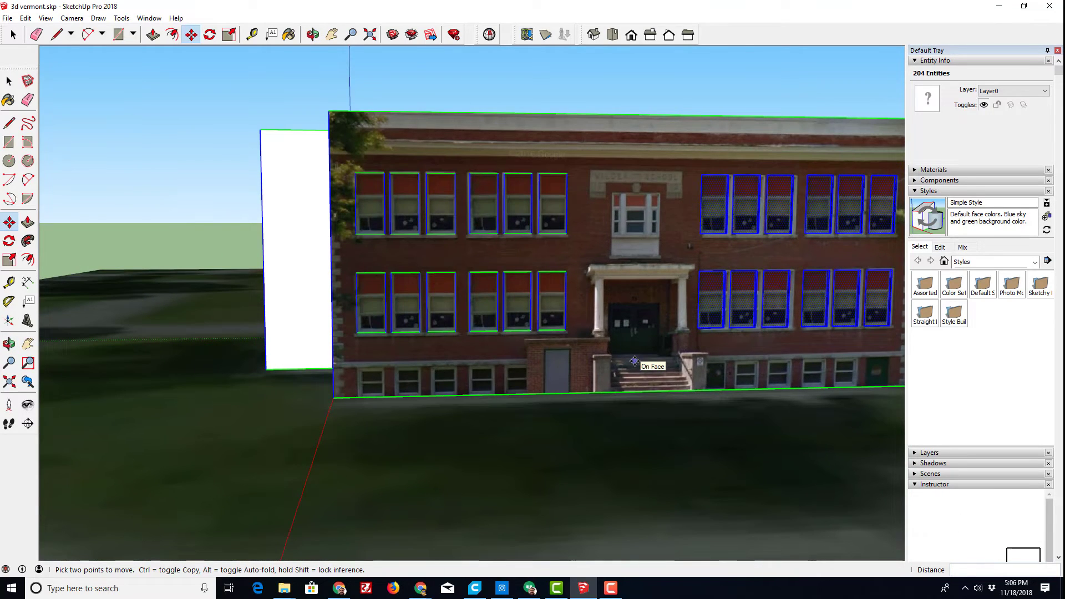
middle_click_drag(634, 361, 313, 212)
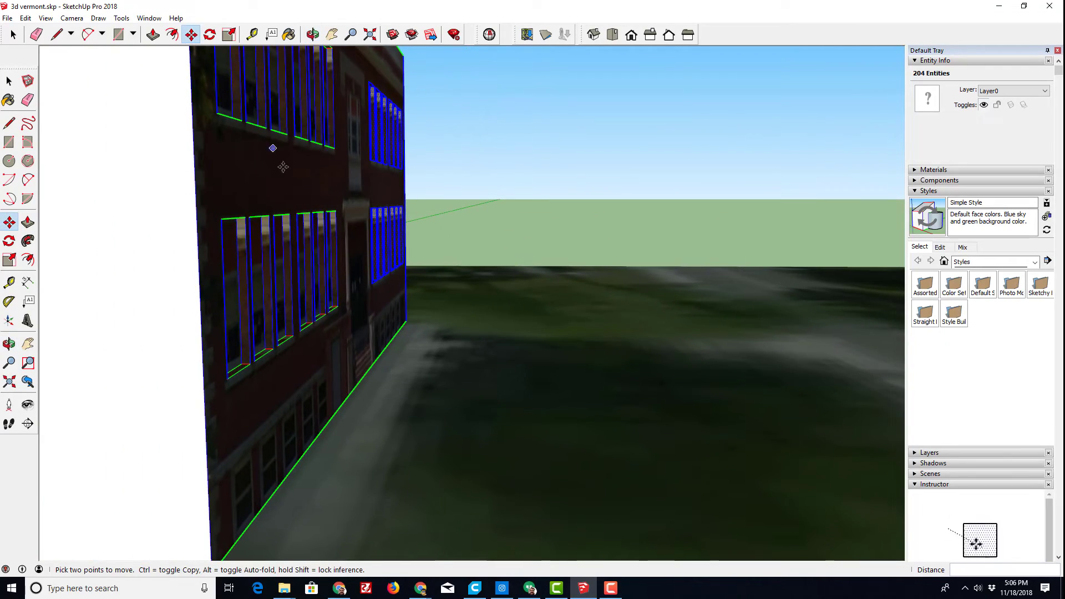
middle_click_drag(283, 167, 175, 214)
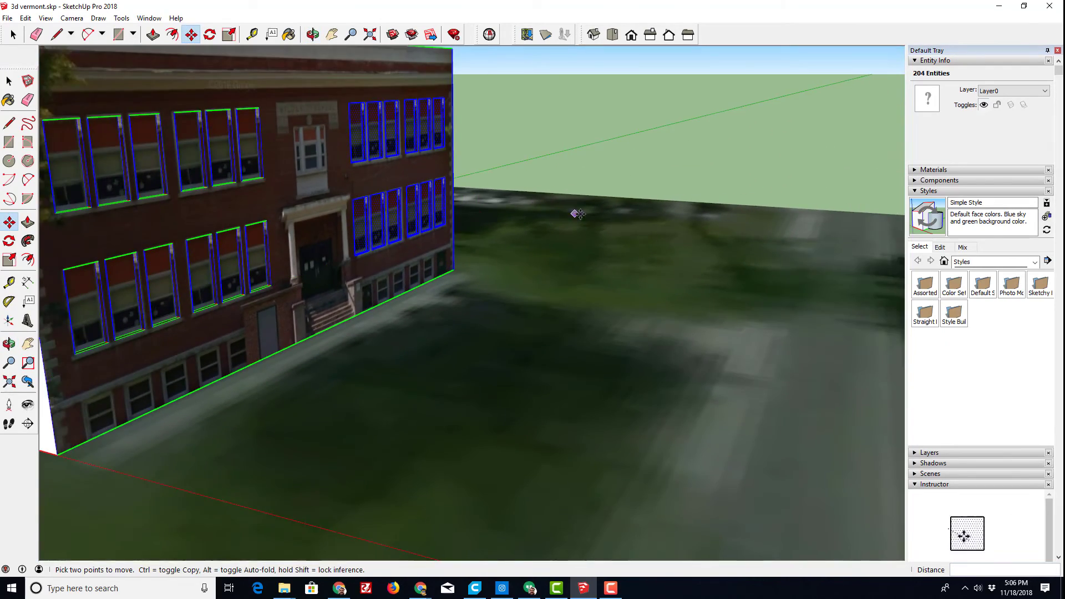
middle_click_drag(578, 214, 295, 219)
scroll(224, 200, "up", 2)
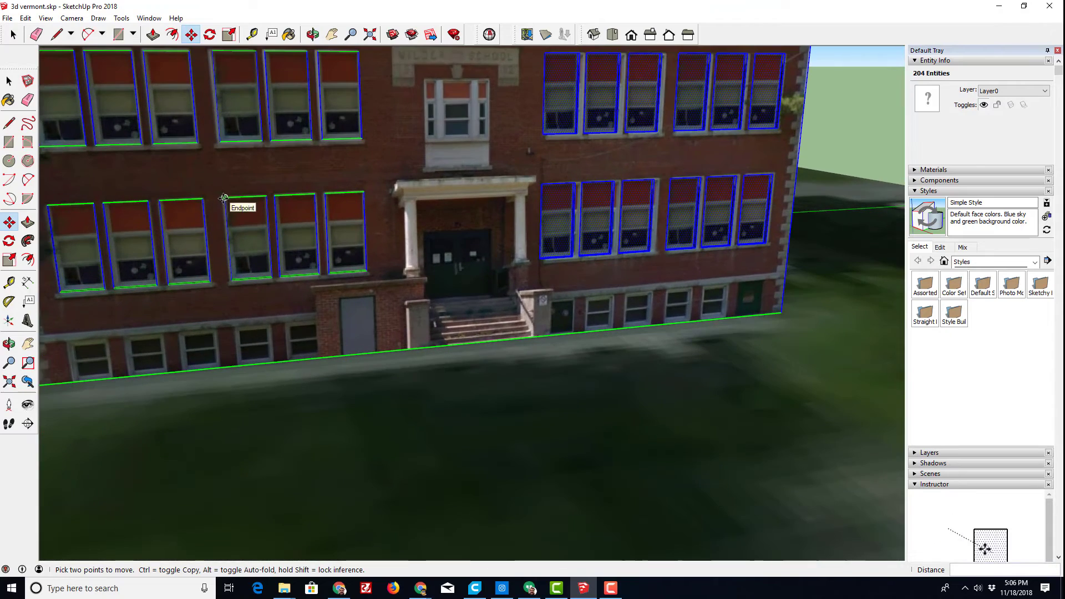
middle_click_drag(224, 200, 241, 270)
scroll(241, 270, "up", 1)
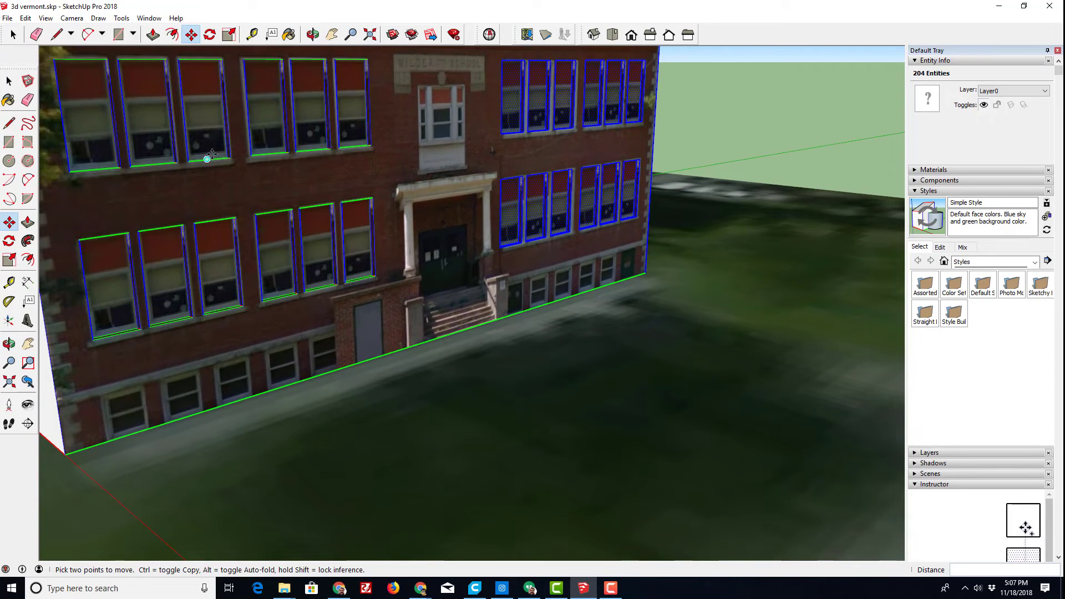
middle_click_drag(148, 198, 120, 357)
scroll(291, 207, "up", 2)
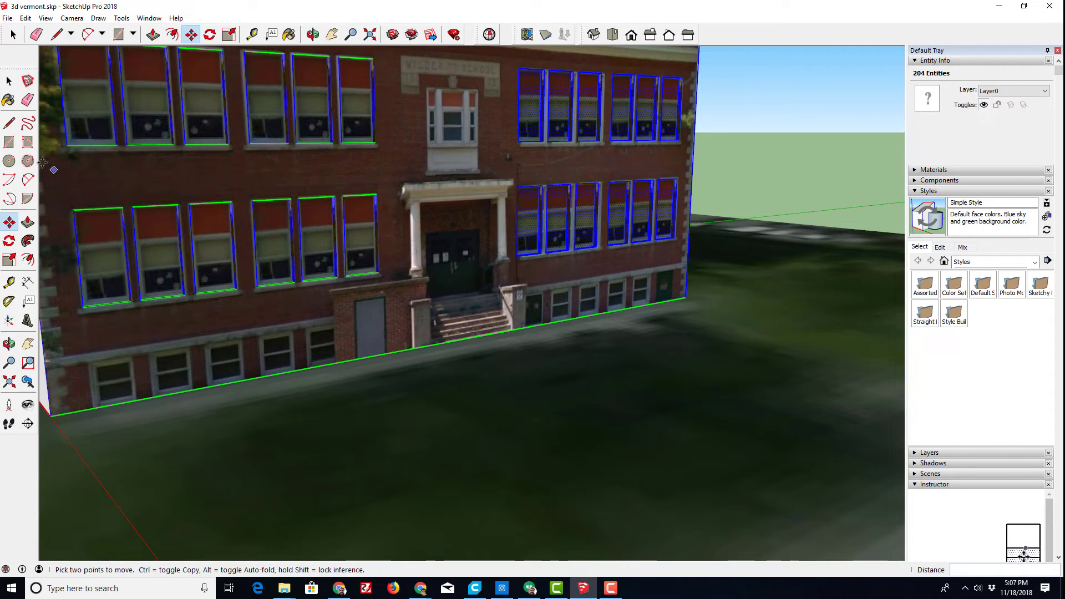
- Draw the left base strip from the entrance block corner to the facade's left edge
left_click(8, 142)
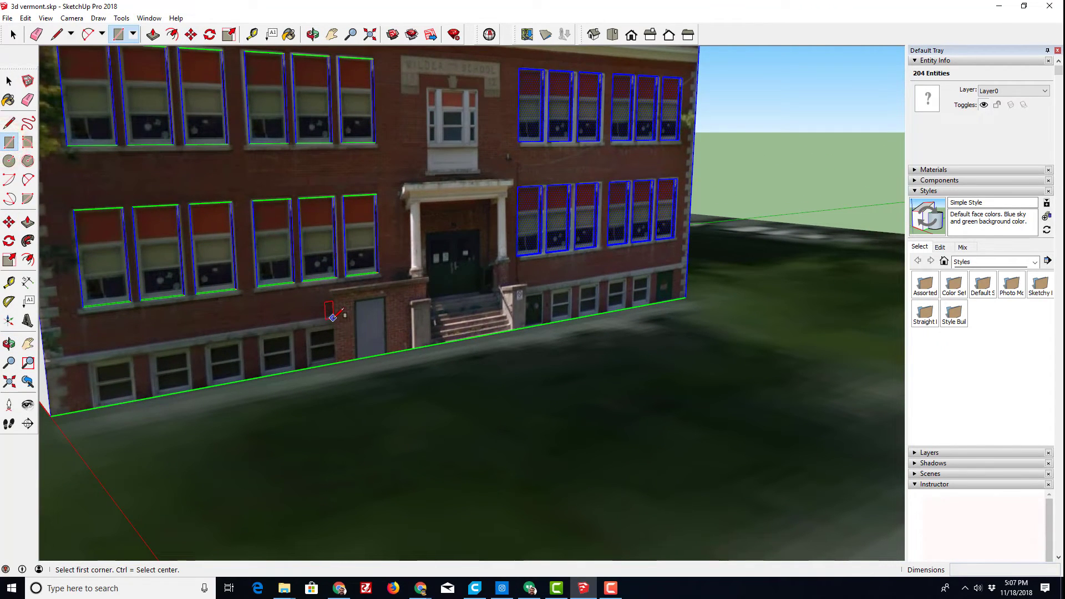
left_click(333, 316)
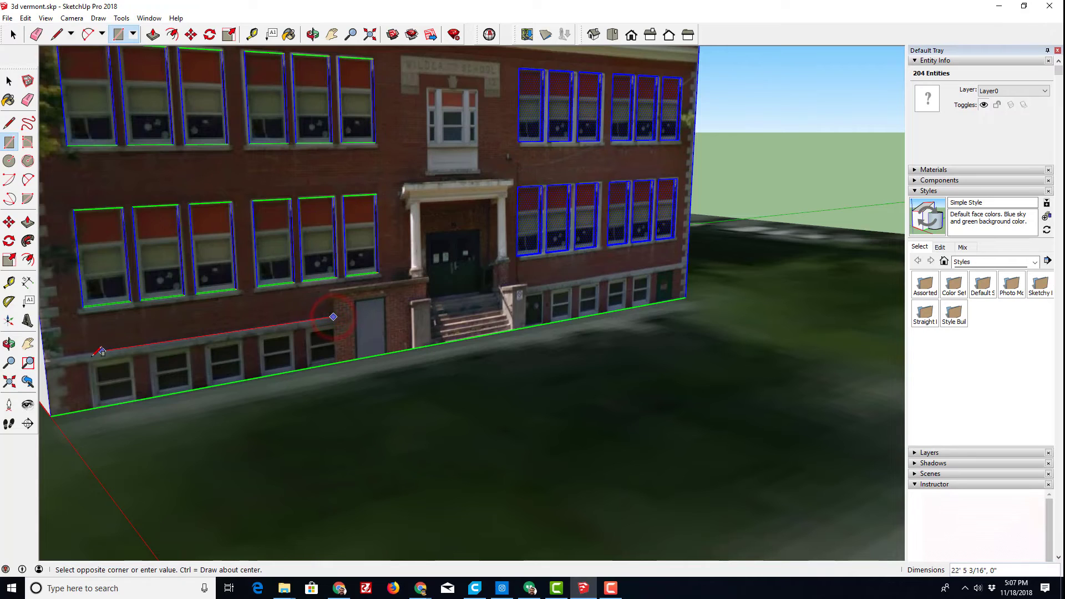
left_click(49, 363)
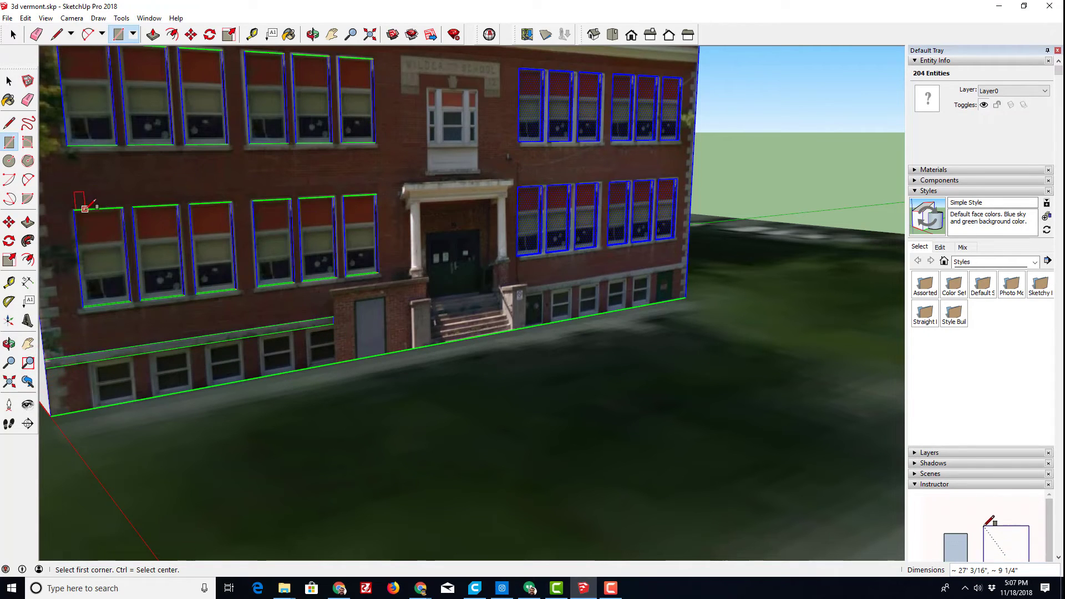
- Place a Tape Measure guide point at band height just past the entrance steps
left_click(9, 283)
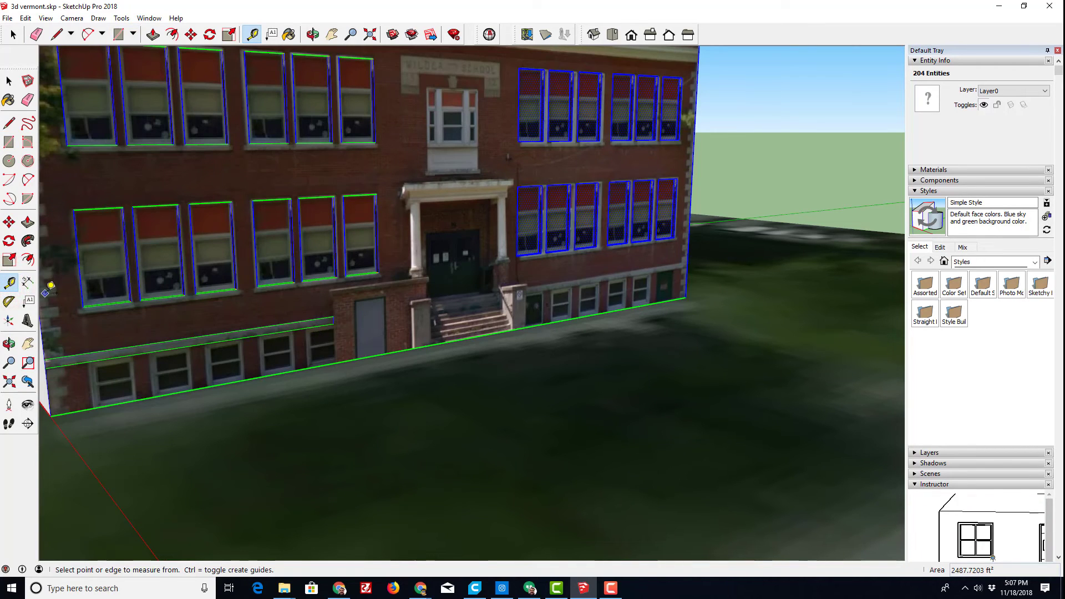
left_click(9, 284)
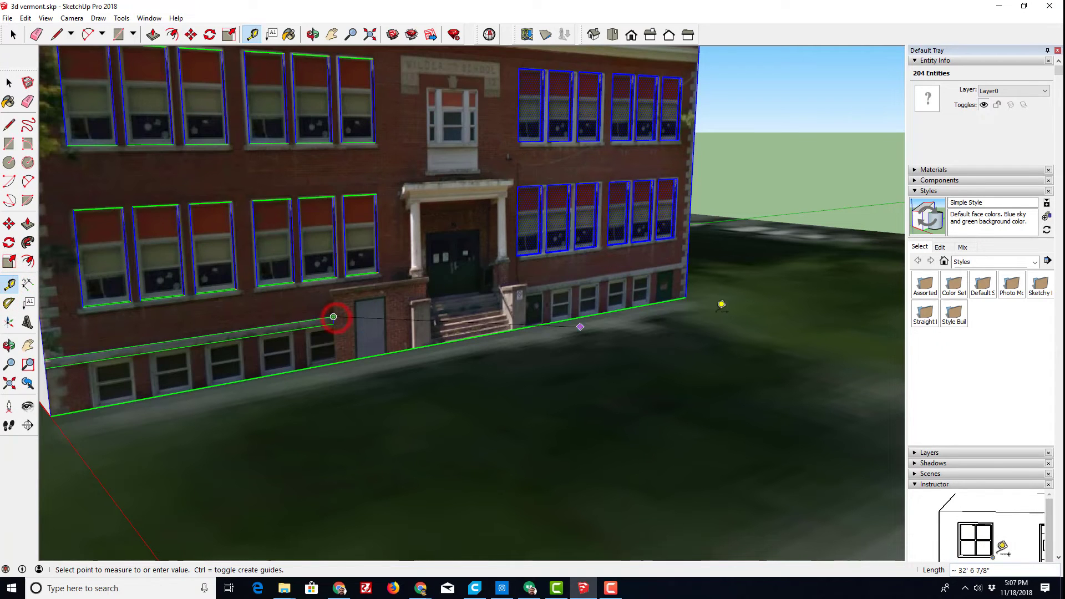
middle_click_drag(720, 301, 495, 342)
left_click(341, 288)
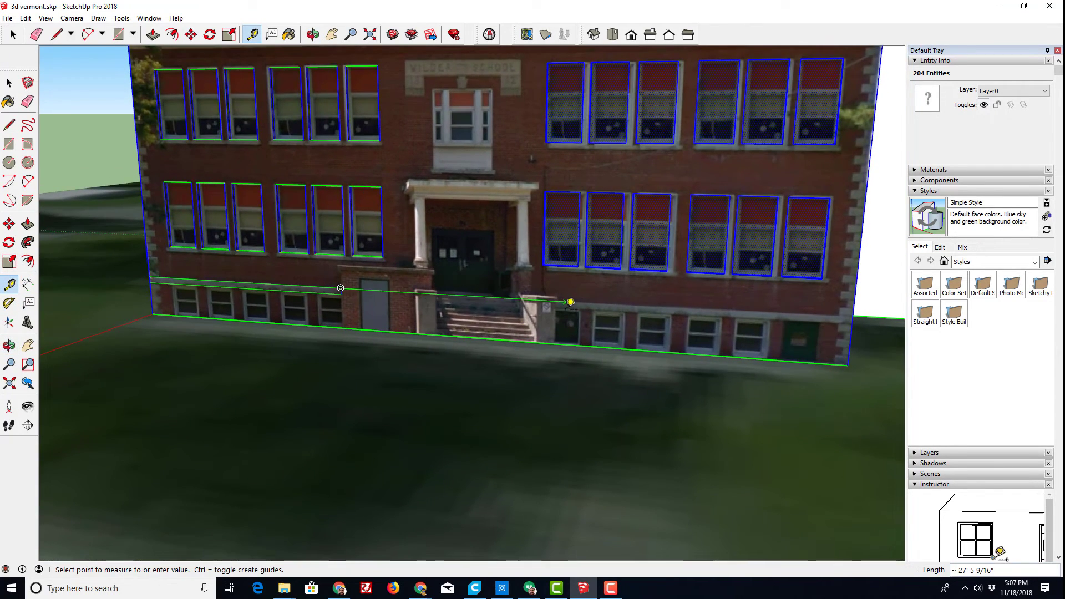
scroll(571, 301, "up", 2)
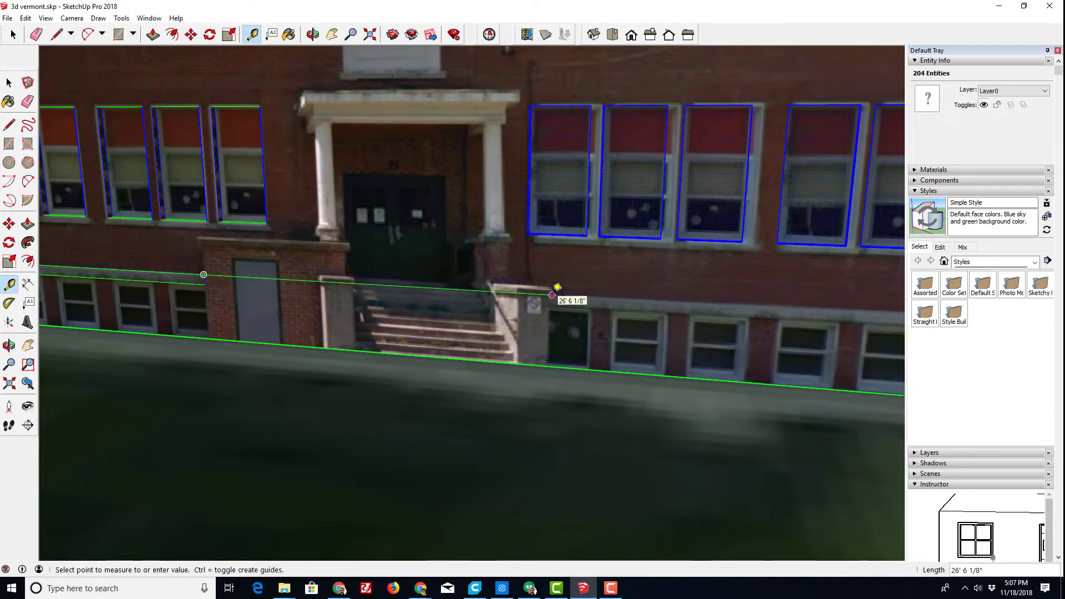
left_click(552, 295)
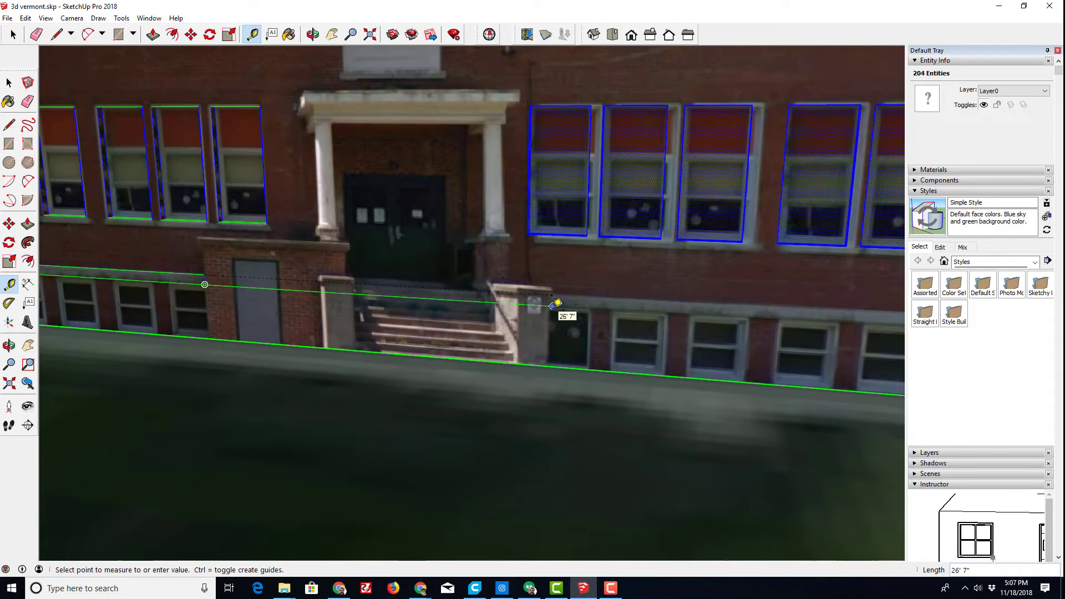
left_click(553, 305)
- Draw the right base strip from the guide point to the facade's right end
left_click(9, 144)
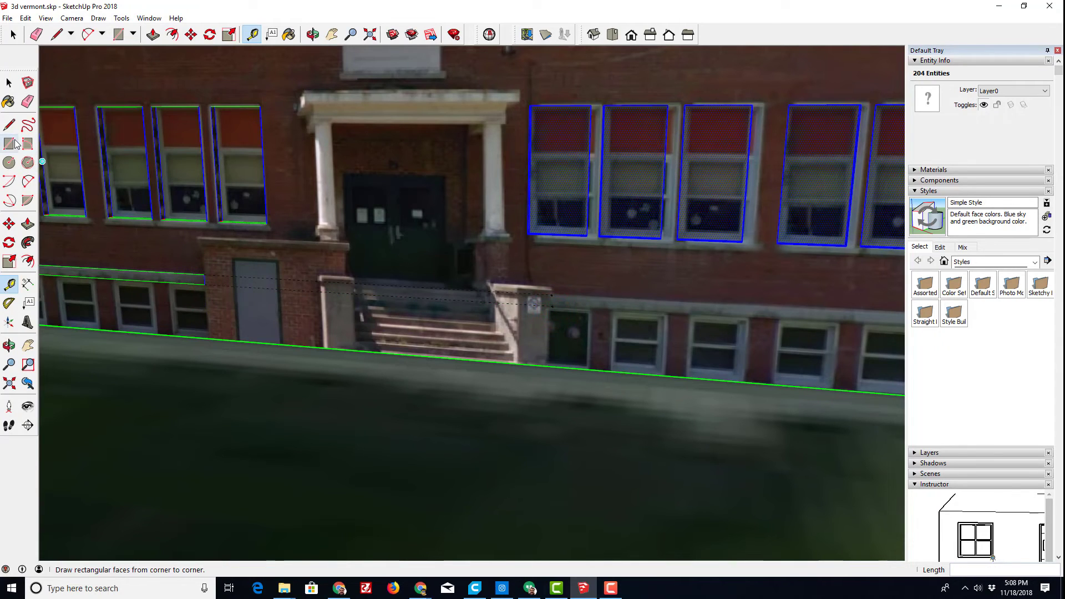
left_click(552, 295)
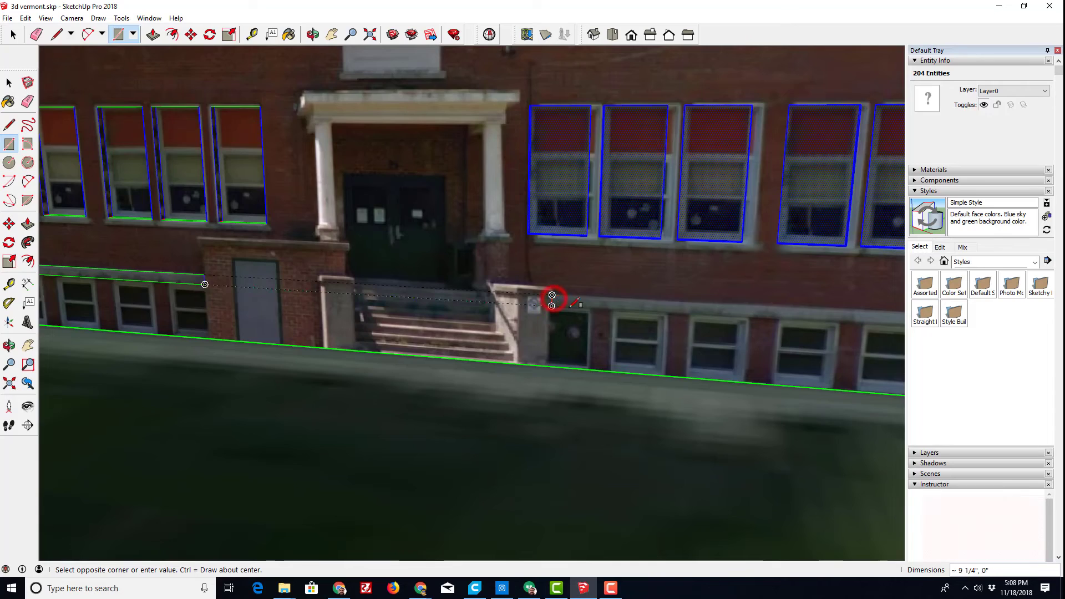
scroll(572, 306, "down", 3)
middle_click_drag(571, 306, 761, 390)
scroll(764, 391, "down", 1)
scroll(799, 397, "up", 1)
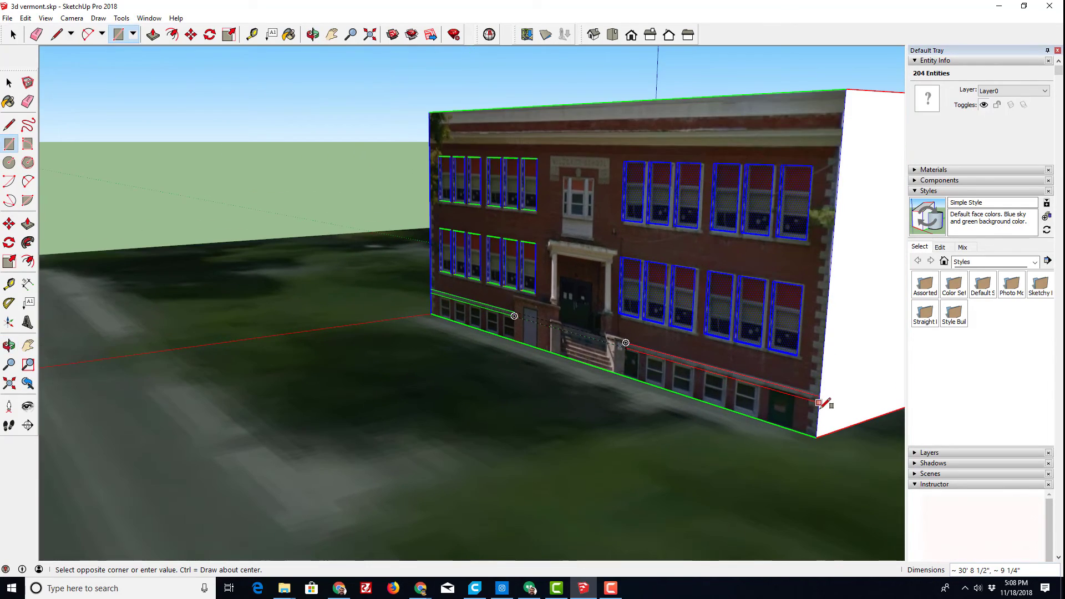
left_click(819, 400)
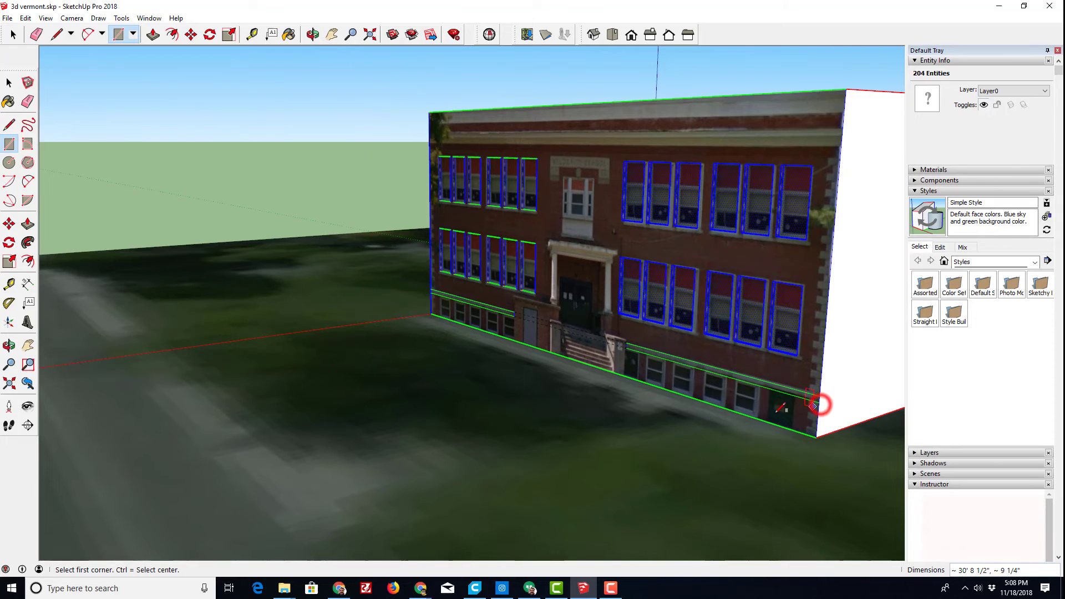
scroll(721, 396, "up", 2)
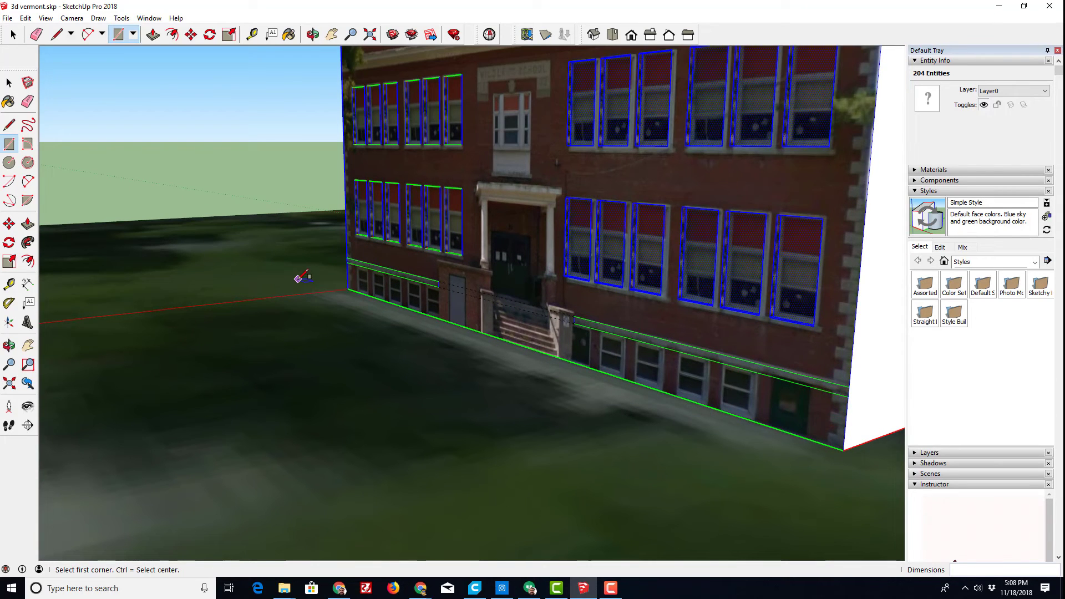
- Push/Pull the right and left base strips 4" out from the wall on either side of the entrance steps
key("p")
left_click_drag(779, 388, 762, 382)
type("4")
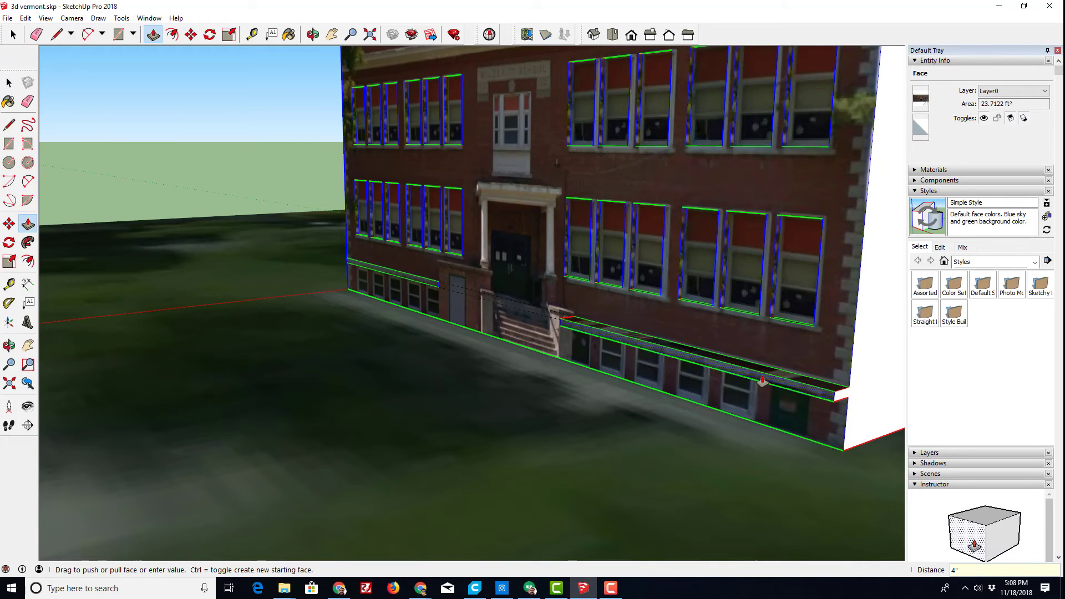
key("Return")
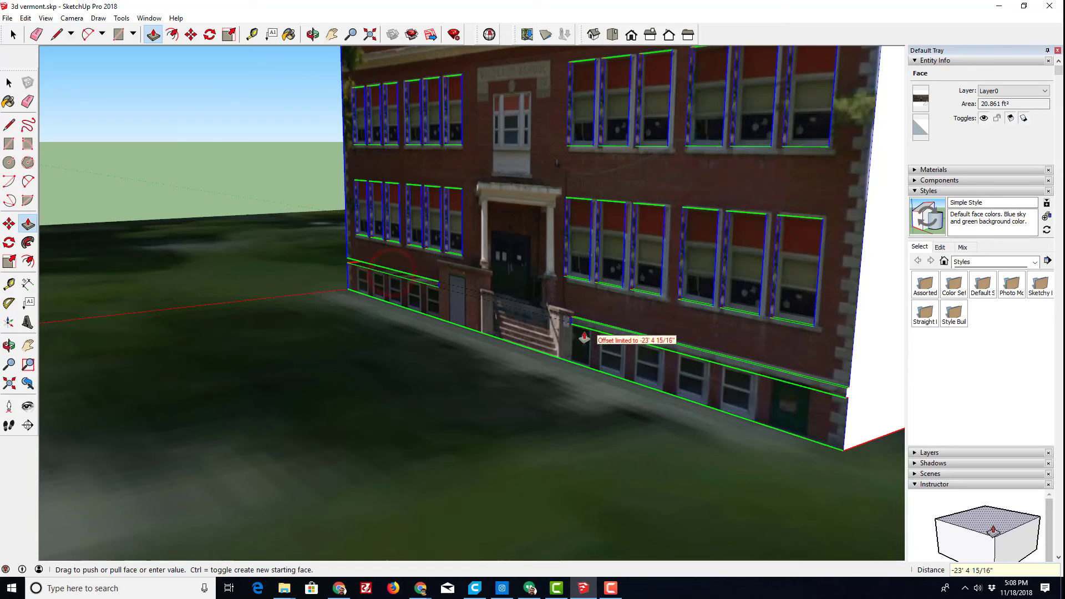
left_click_drag(340, 319, 621, 348)
left_click_drag(757, 369, 766, 379)
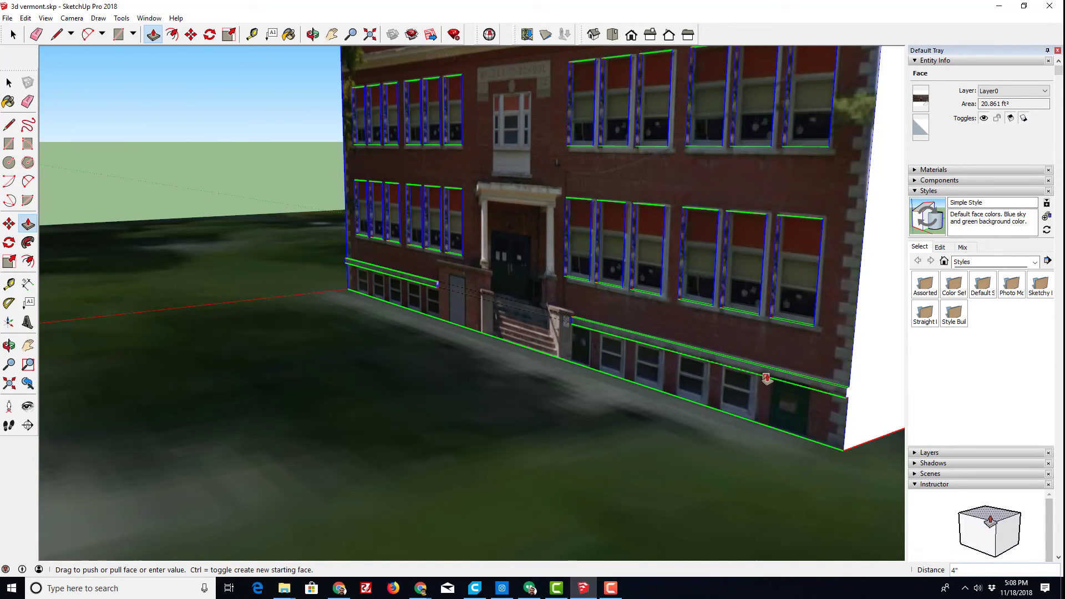
middle_click_drag(770, 382, 388, 333)
scroll(546, 331, "down", 2)
scroll(389, 332, "down", 2)
left_click(8, 82)
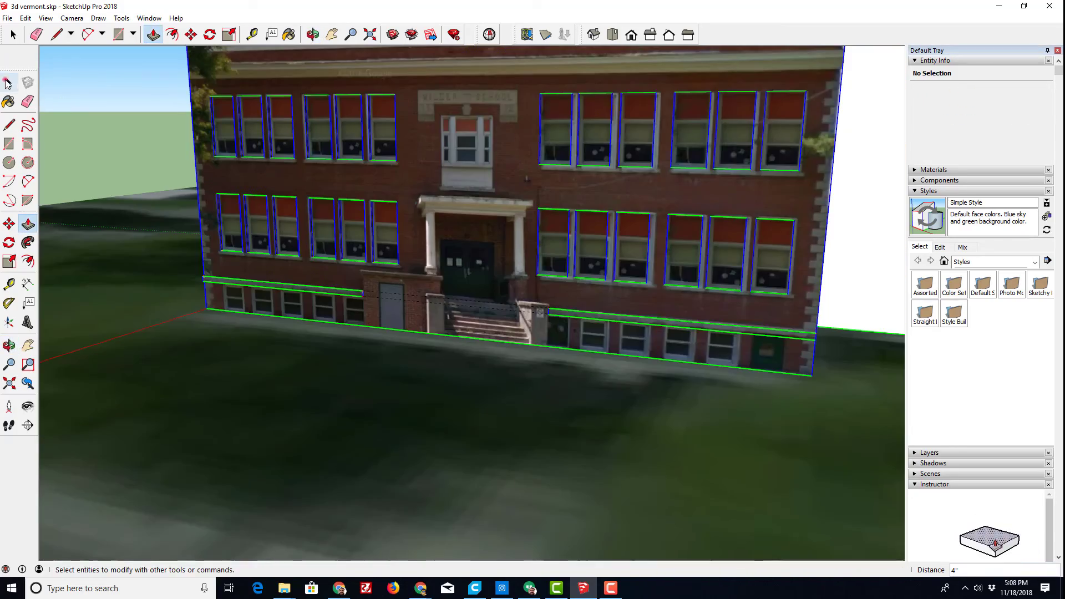
left_click(360, 179)
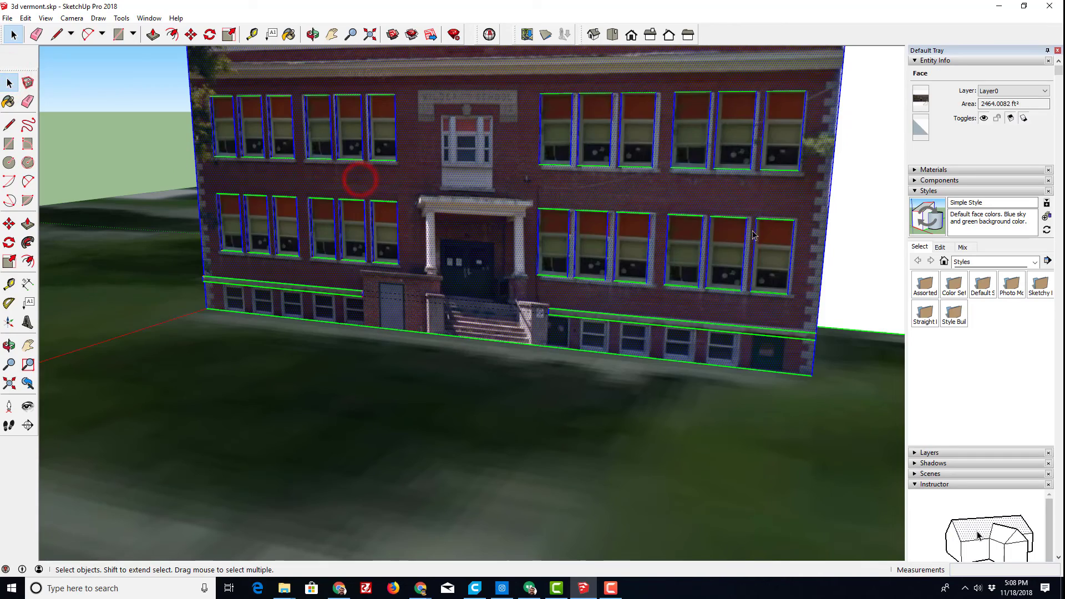
scroll(659, 207, "down", 2)
middle_click_drag(708, 364, 610, 444)
left_click(610, 444)
scroll(610, 388, "up", 2)
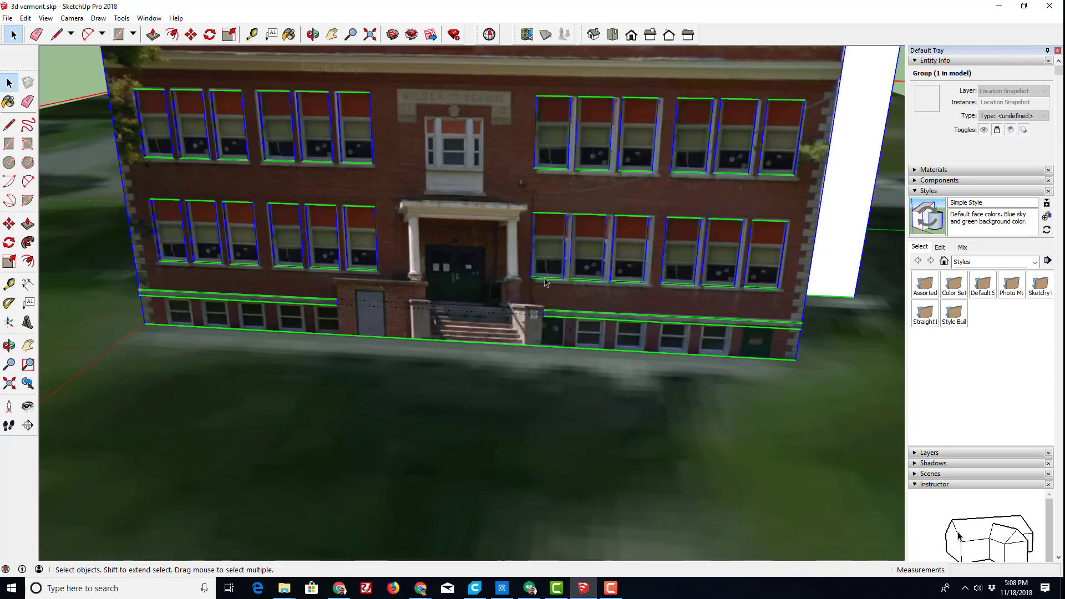
middle_click_drag(610, 388, 548, 292)
scroll(410, 314, "up", 2)
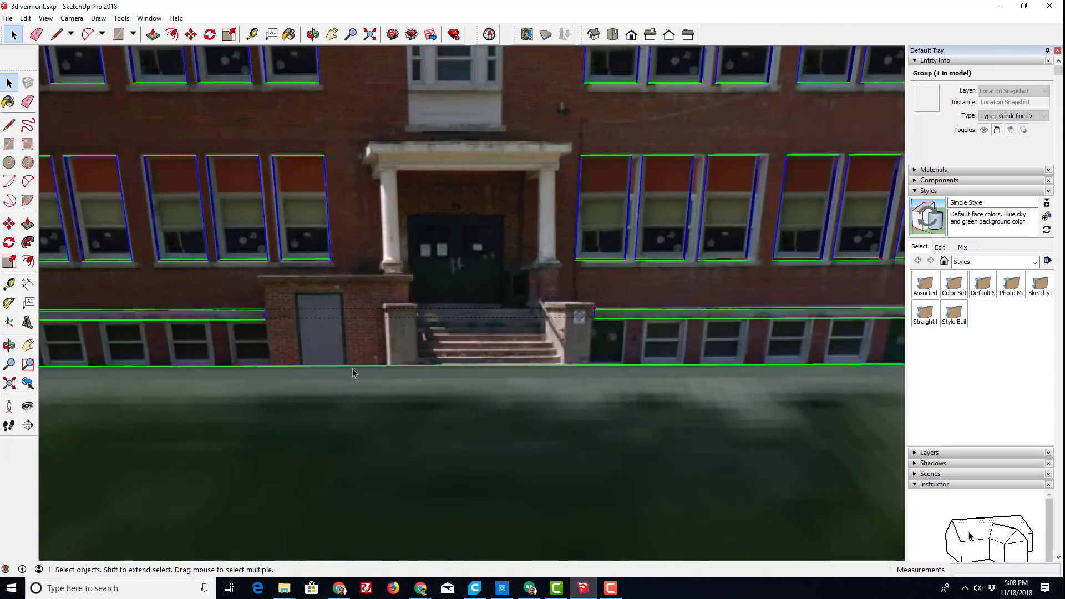
scroll(352, 373, "down", 3)
middle_click_drag(353, 372, 396, 261)
scroll(413, 280, "down", 2)
scroll(396, 261, "up", 2)
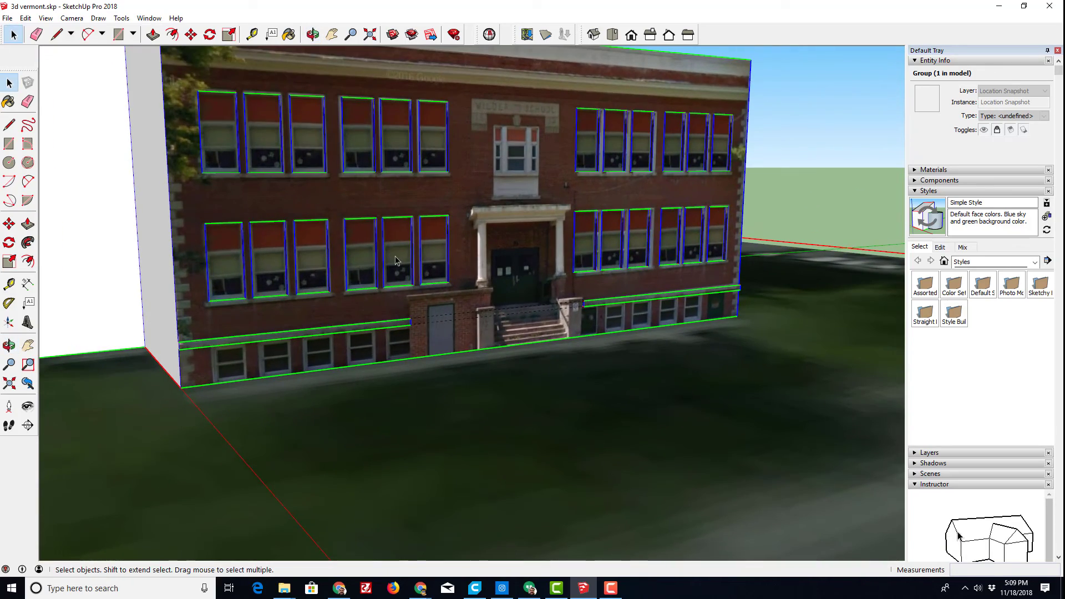
middle_click_drag(857, 251, 605, 223)
scroll(679, 226, "down", 2)
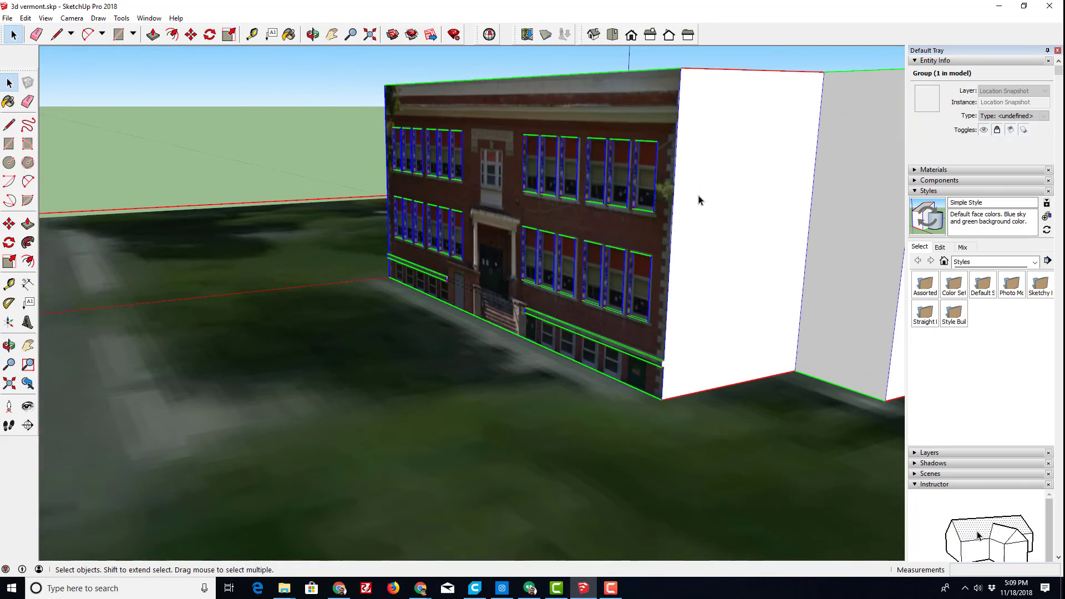
middle_click_drag(699, 201, 758, 223)
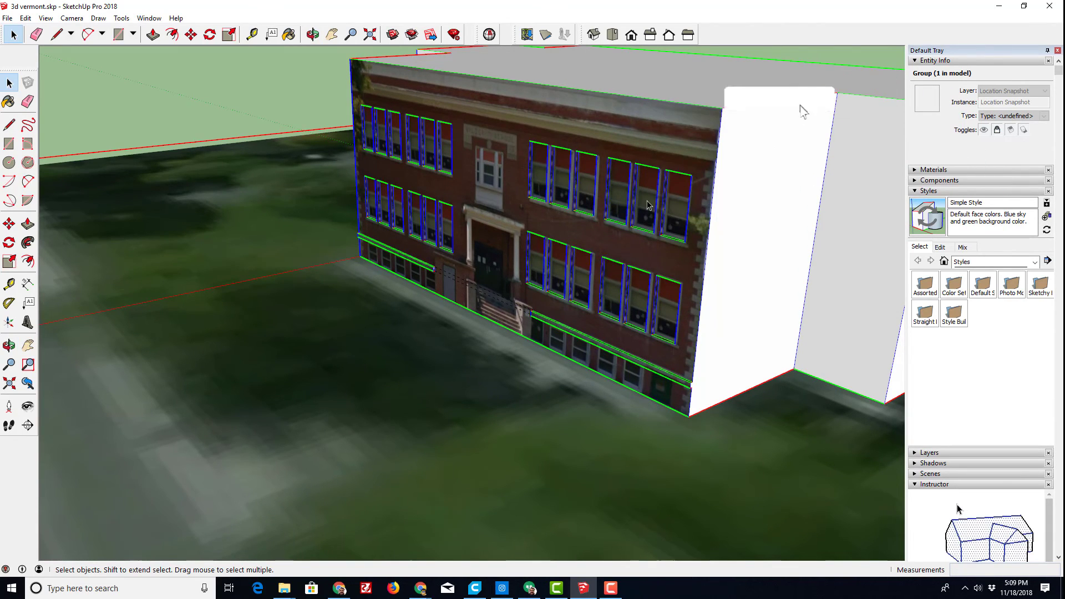
middle_click_drag(648, 206, 498, 236)
scroll(694, 209, "up", 3)
scroll(360, 186, "down", 3)
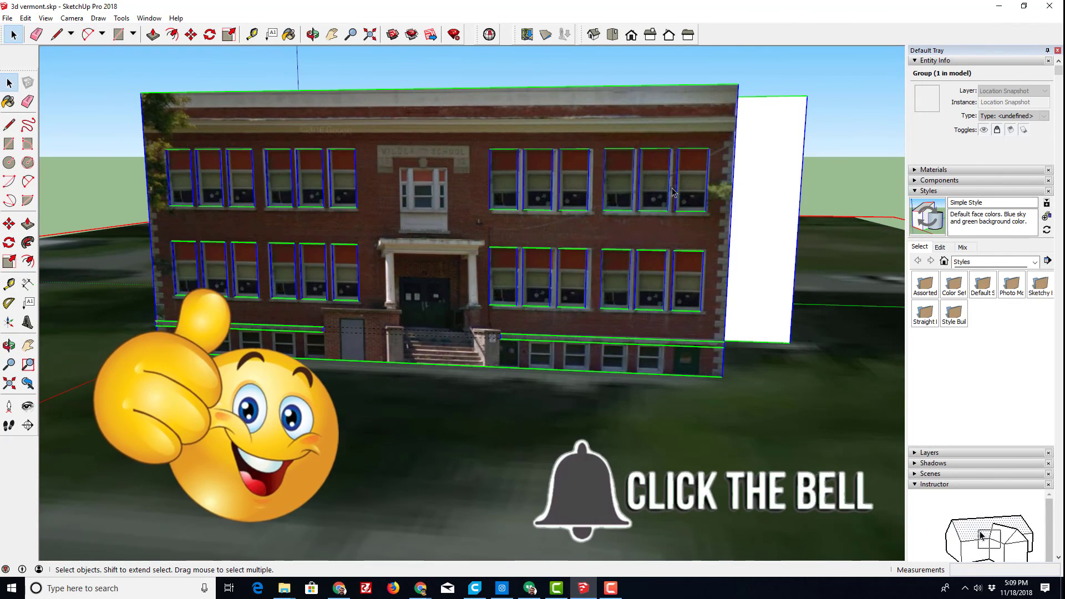
key("o")
left_click_drag(744, 208, 621, 217)
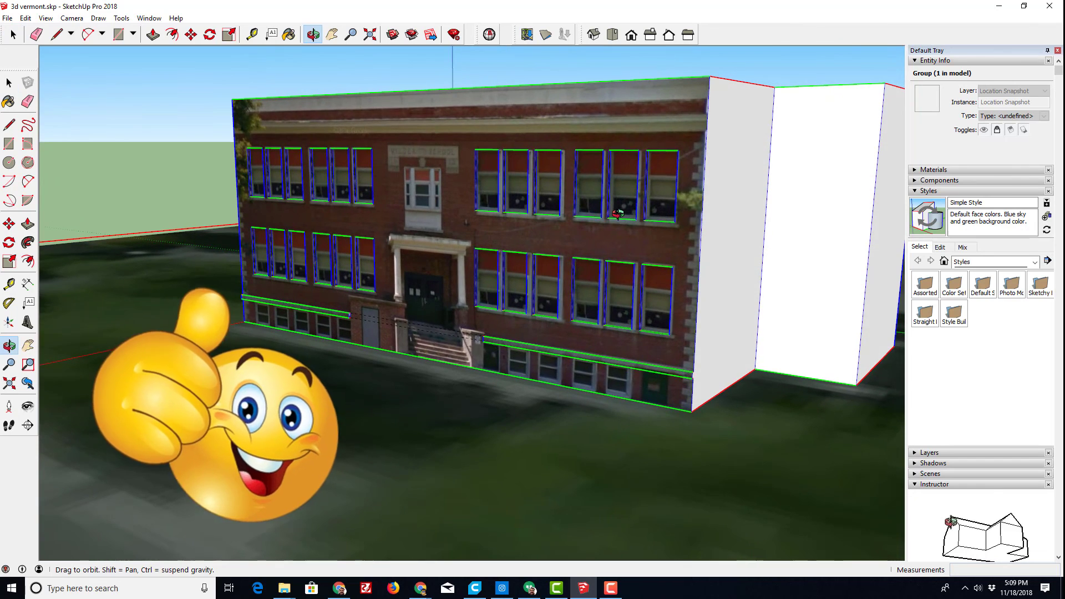